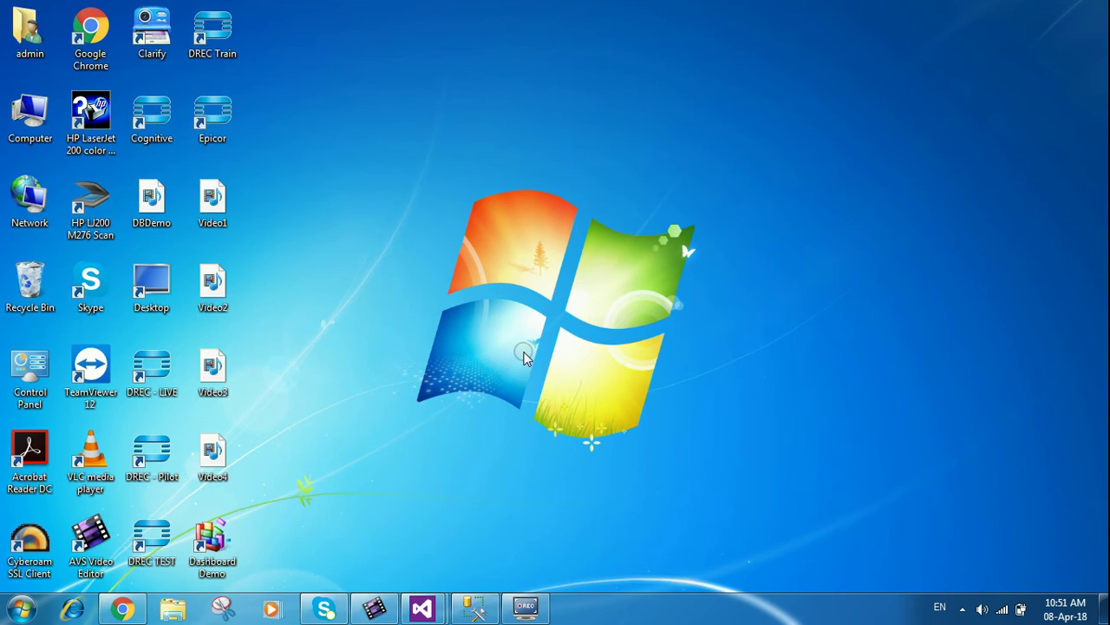
- Log in to the Dashboard Demo application and open the Sales Analysis dashboard
click(218, 541)
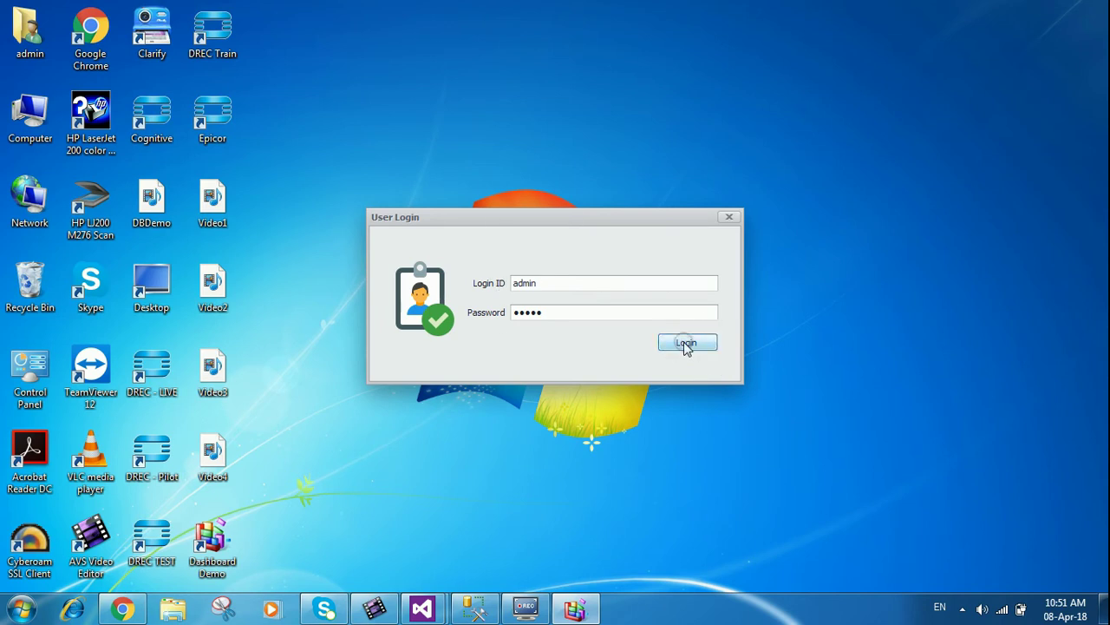
click(682, 345)
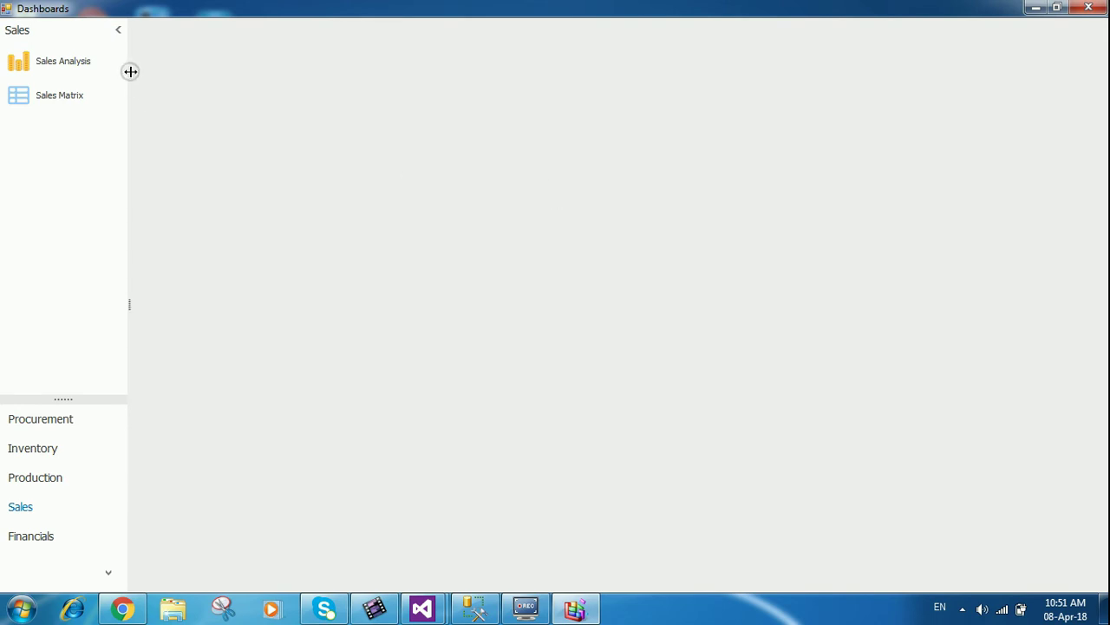
click(72, 67)
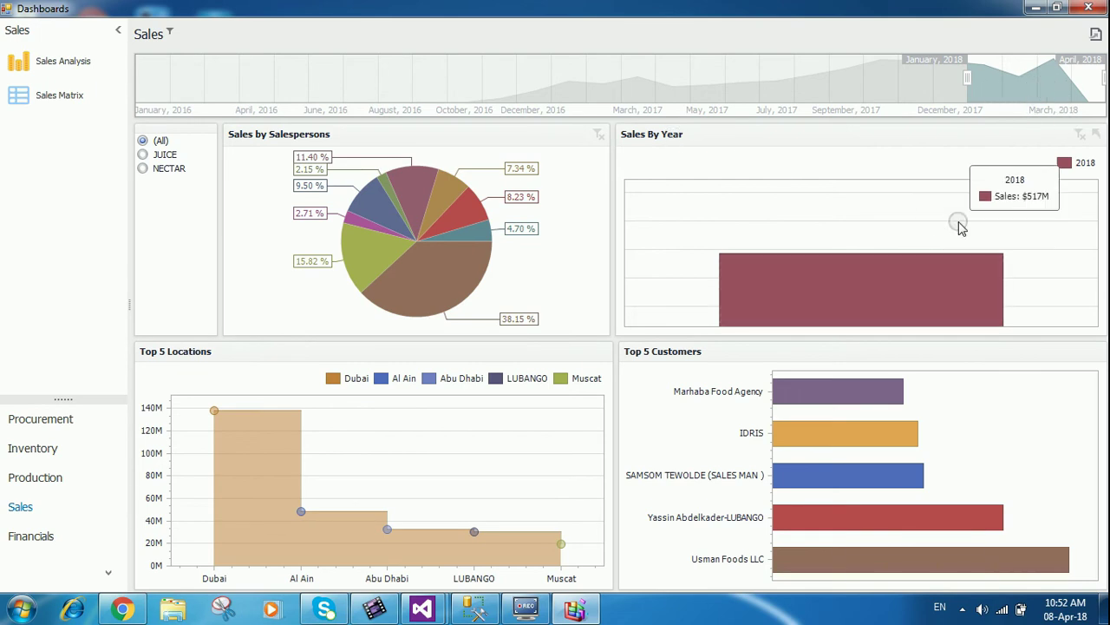
- Extend the start of the dashboard's sales period back to November 2016, keeping April 2018 as the end
mouse_move(882, 302)
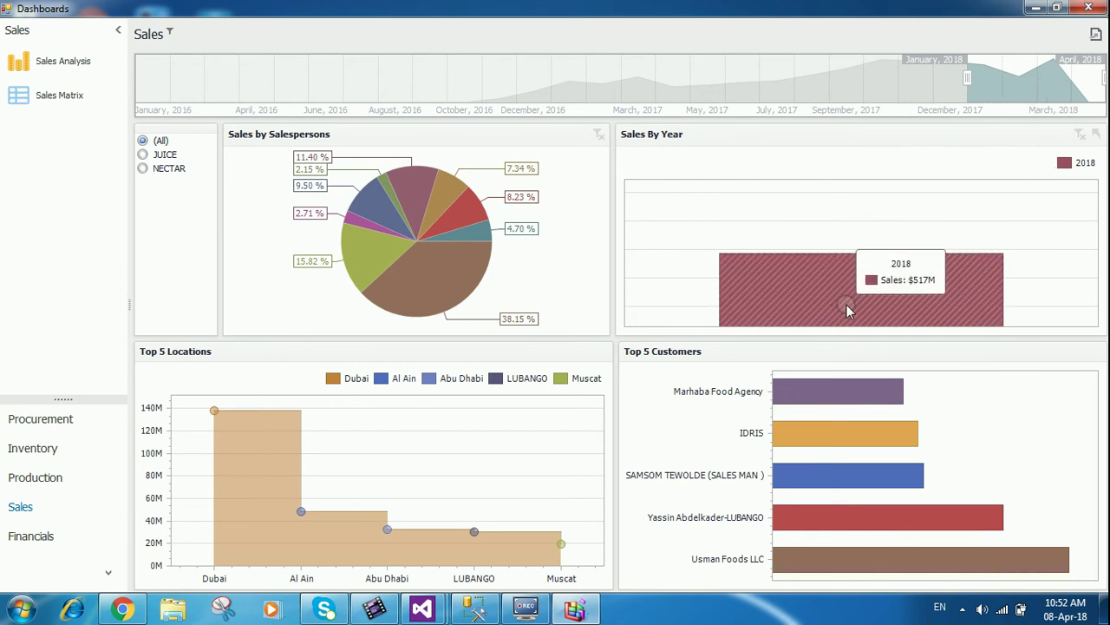
drag(968, 76, 587, 67)
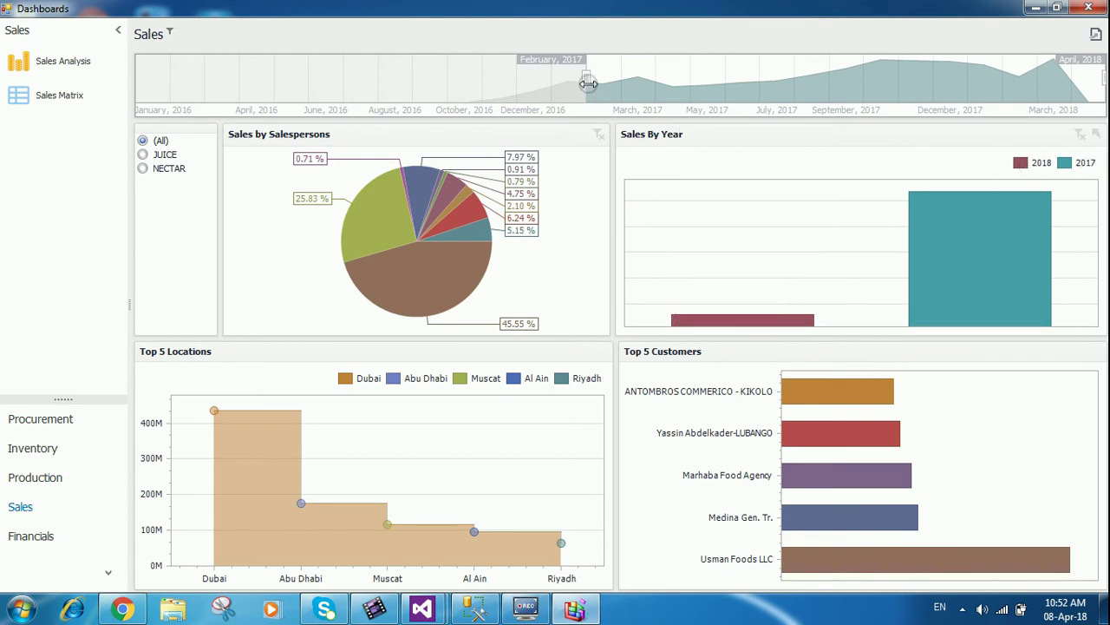
drag(588, 82, 484, 67)
click(640, 184)
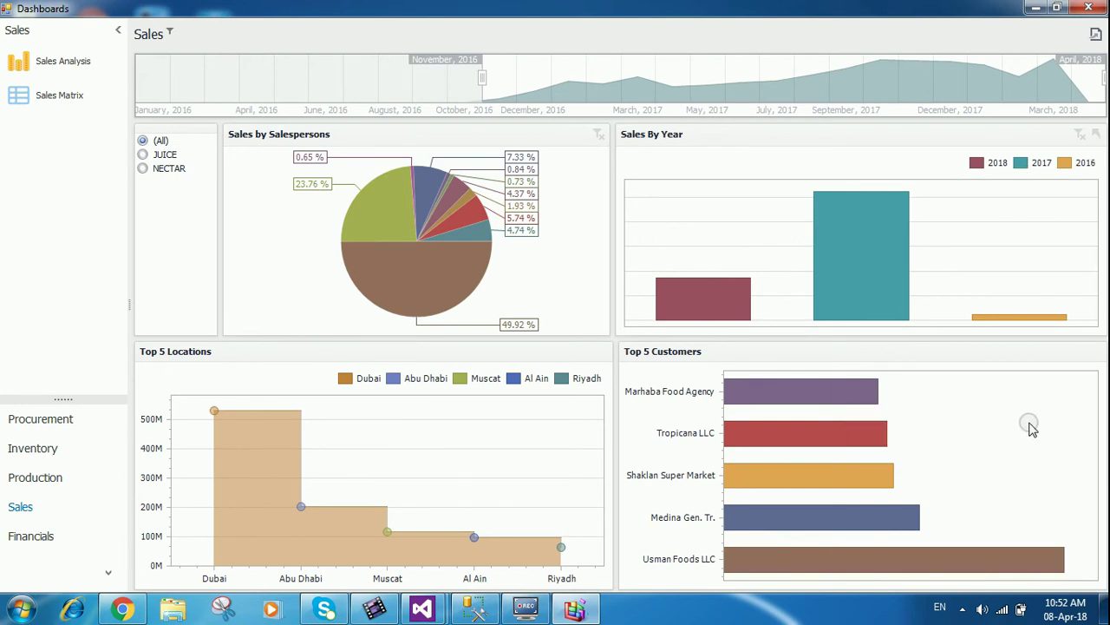
right_click(558, 69)
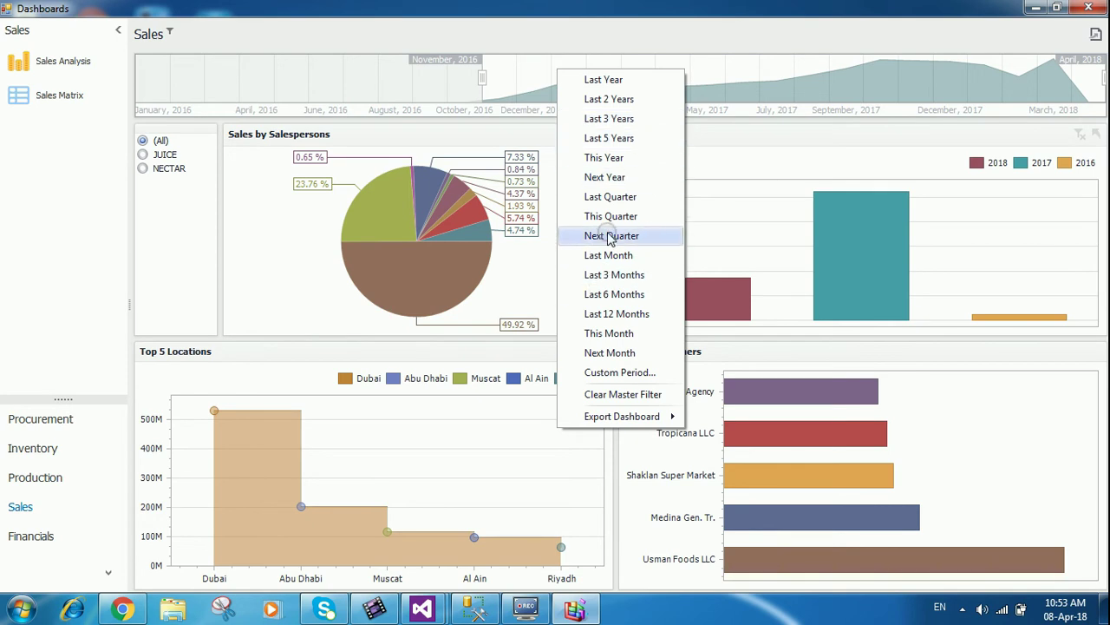
click(185, 242)
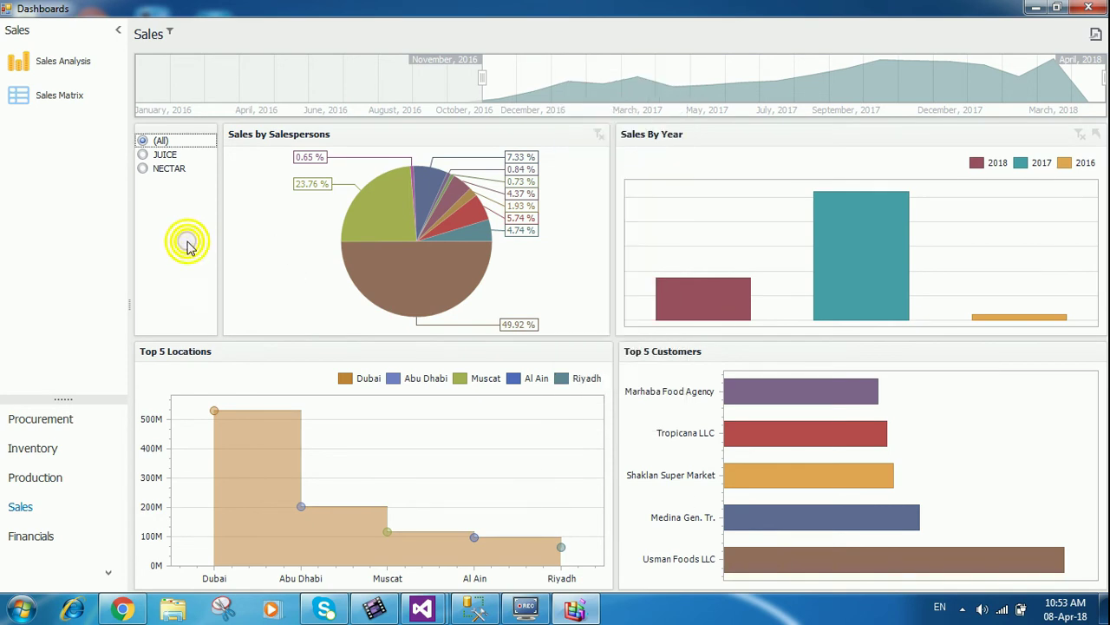
- Filter the sales dashboard by the JUICE and NECTAR product groups, and return the filter to all groups
click(144, 158)
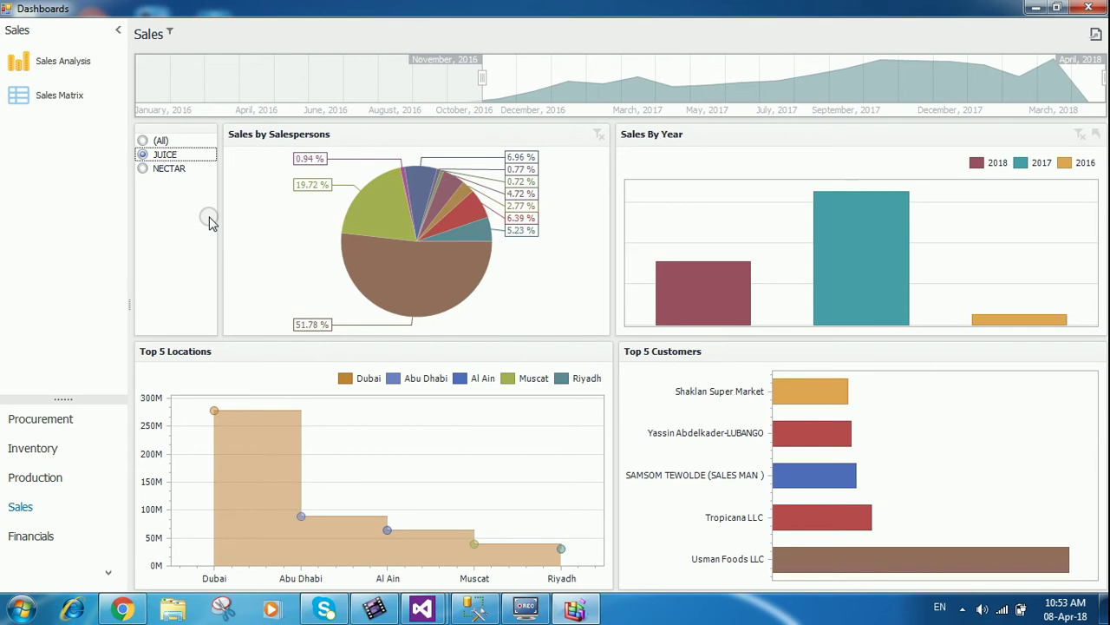
click(173, 175)
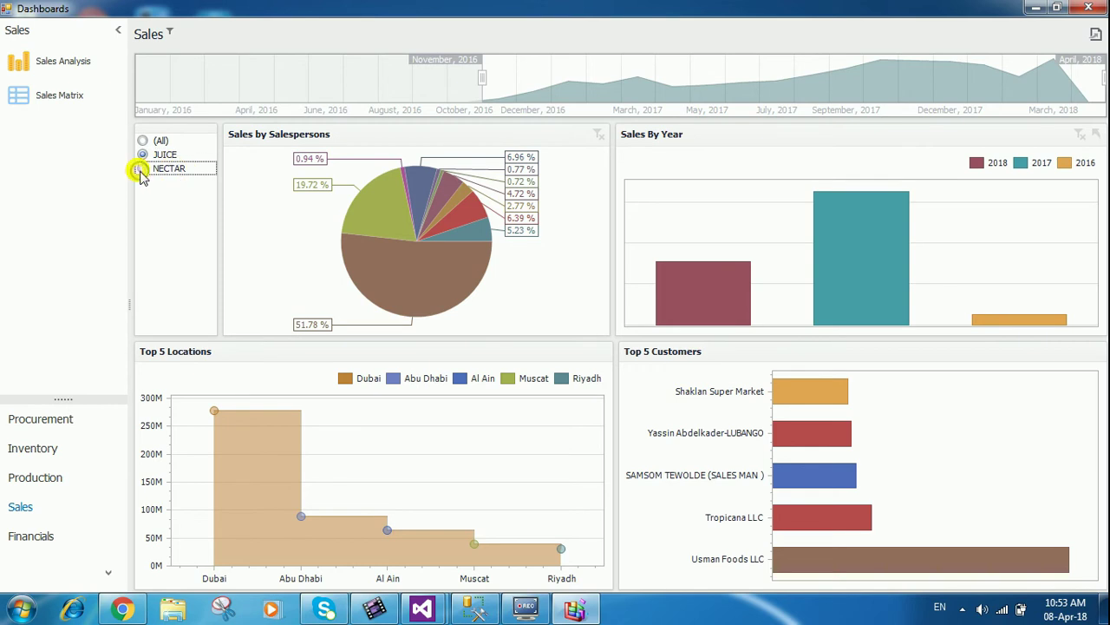
click(141, 169)
click(145, 156)
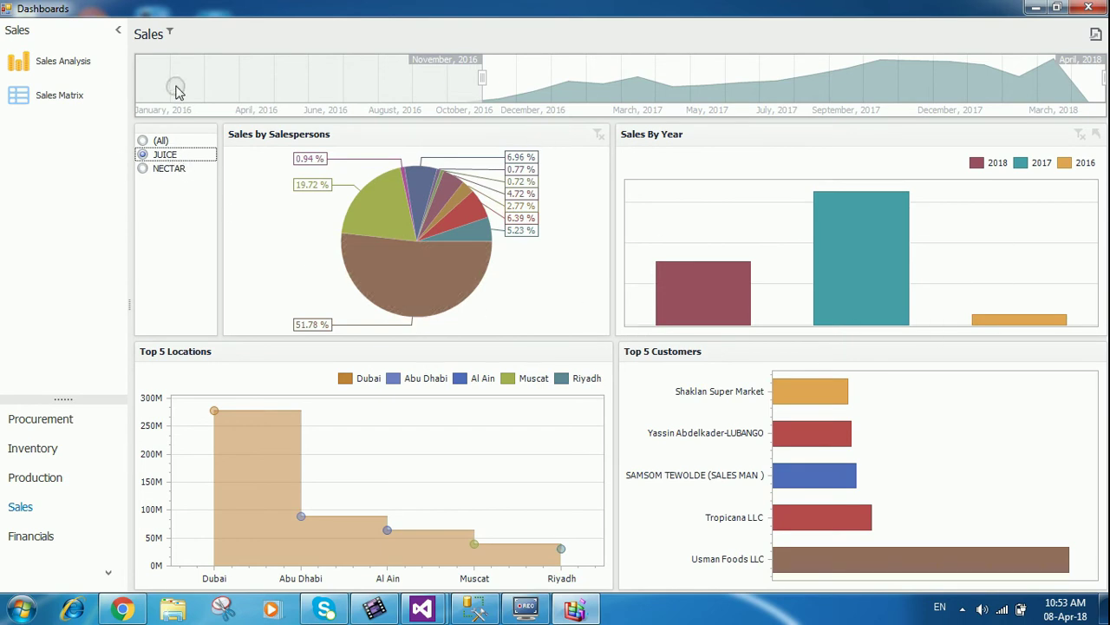
click(144, 142)
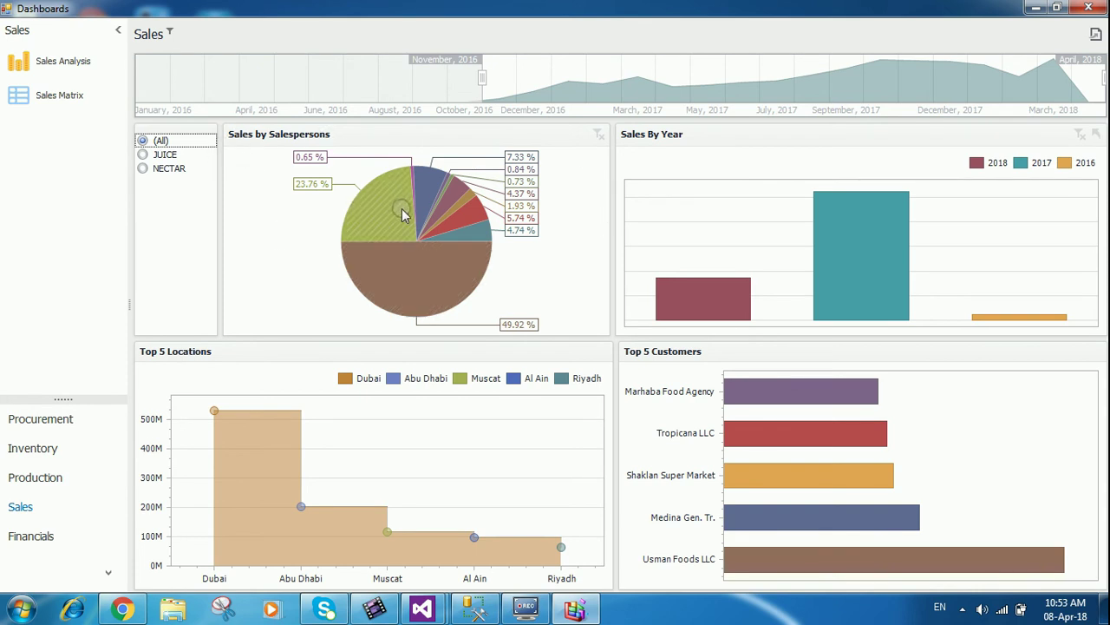
- Filter the dashboard by the salesperson with the 23.76 % slice and examine that salesperson's sales by year
mouse_move(404, 211)
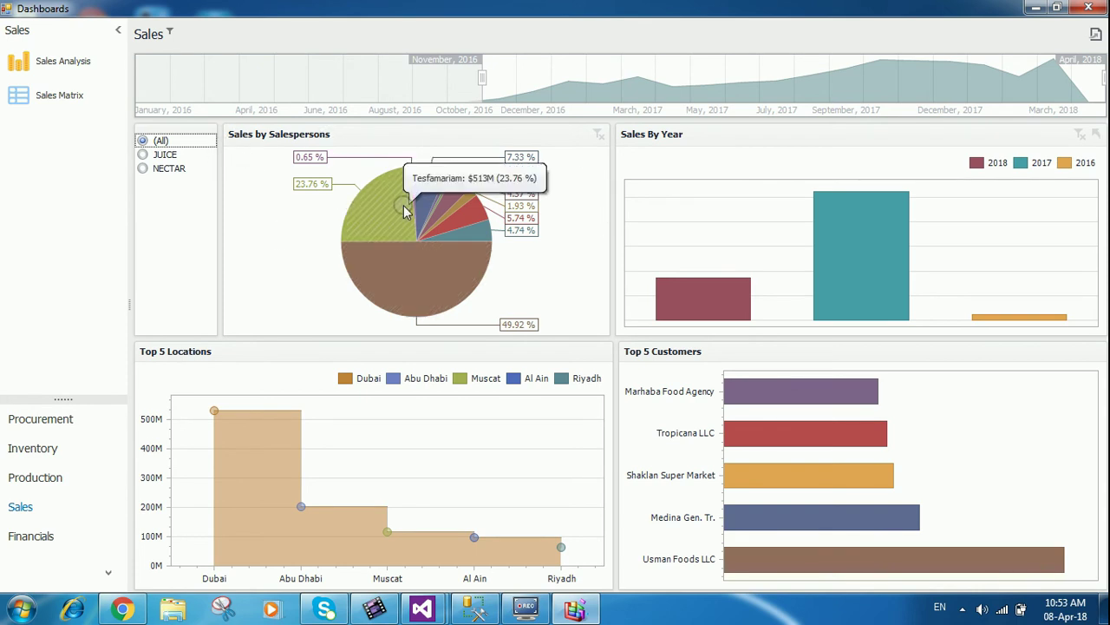
click(386, 231)
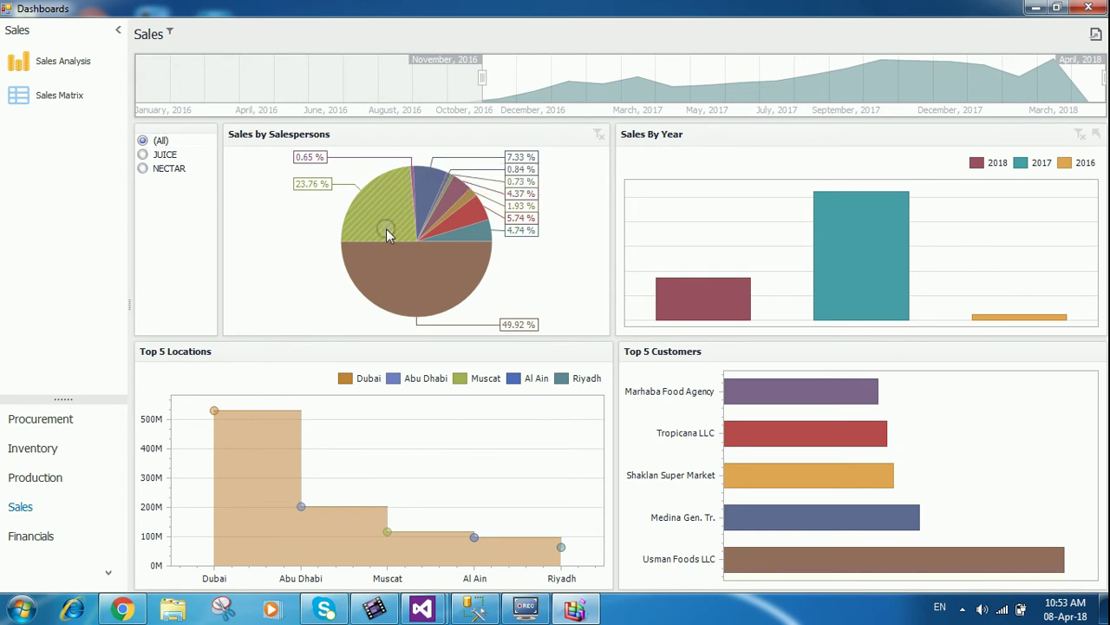
click(508, 287)
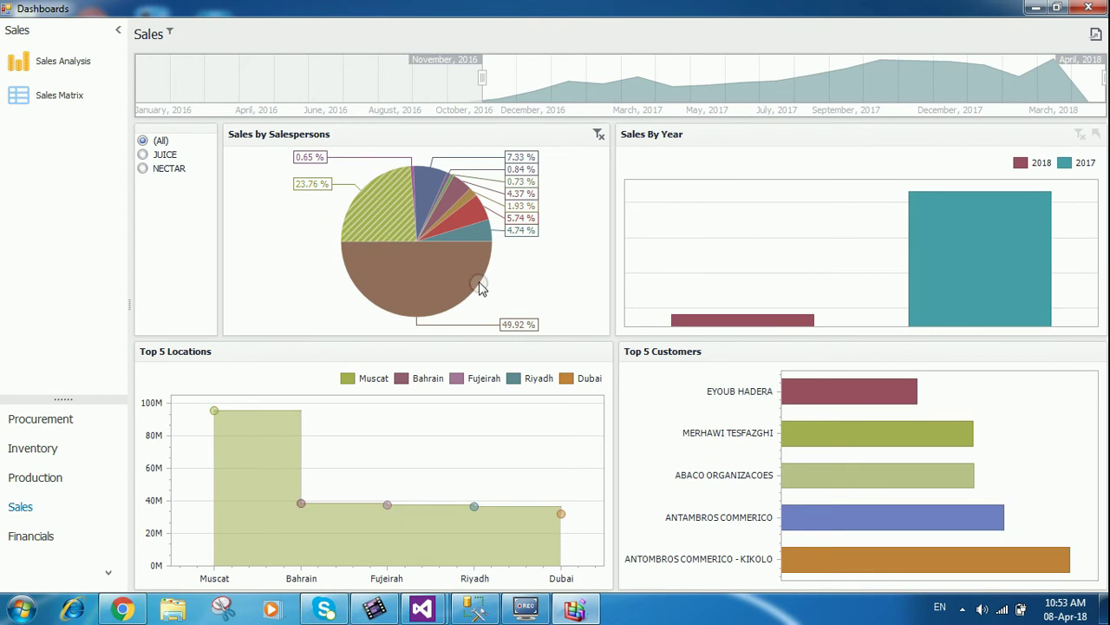
click(373, 217)
mouse_move(373, 217)
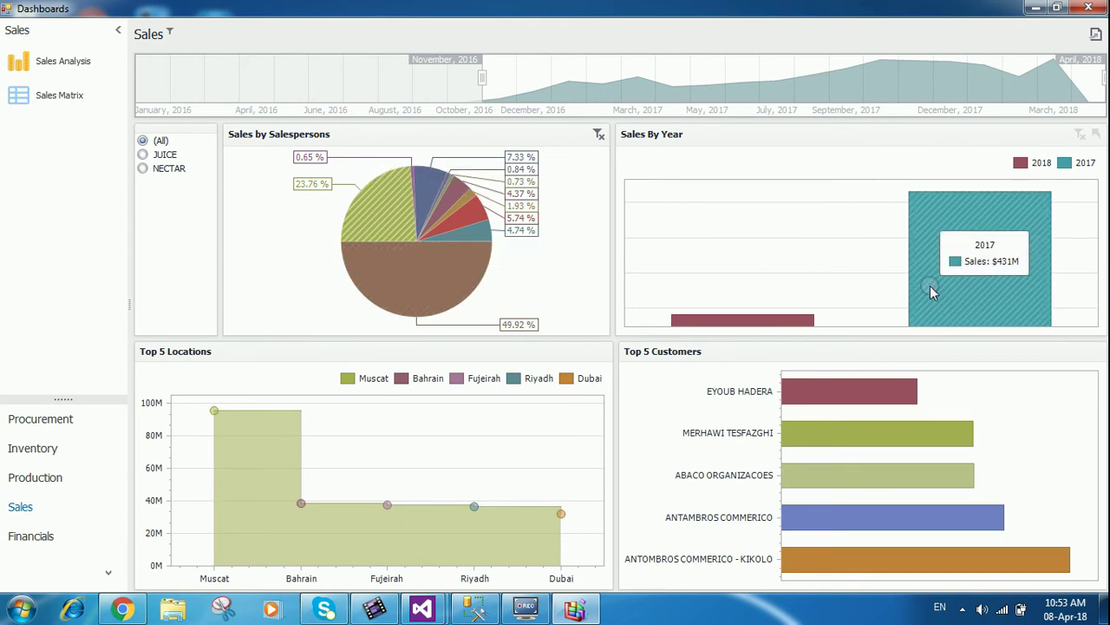
click(982, 300)
click(981, 299)
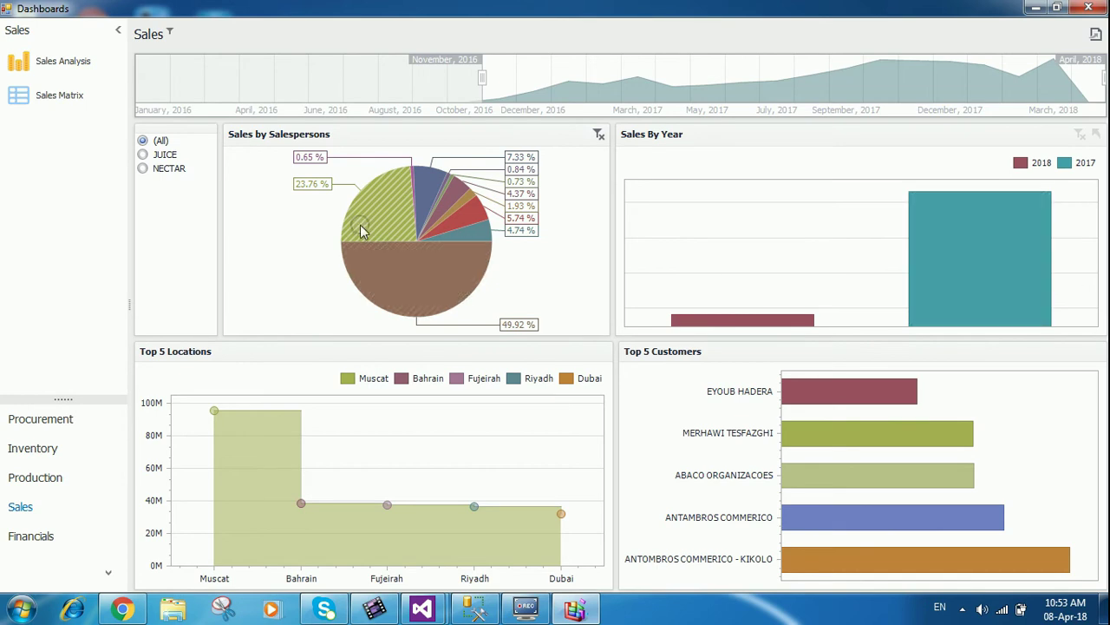
- Filter the dashboard by the salesperson with the 49.92 % slice, and clear the salesperson filter after examining the charts
mouse_move(384, 207)
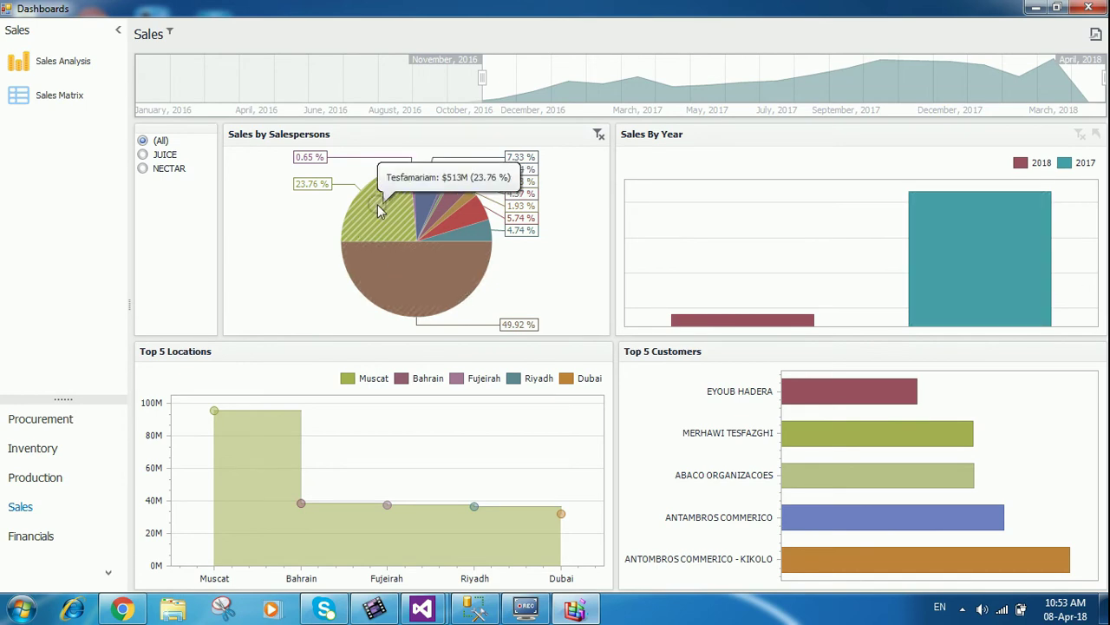
click(421, 272)
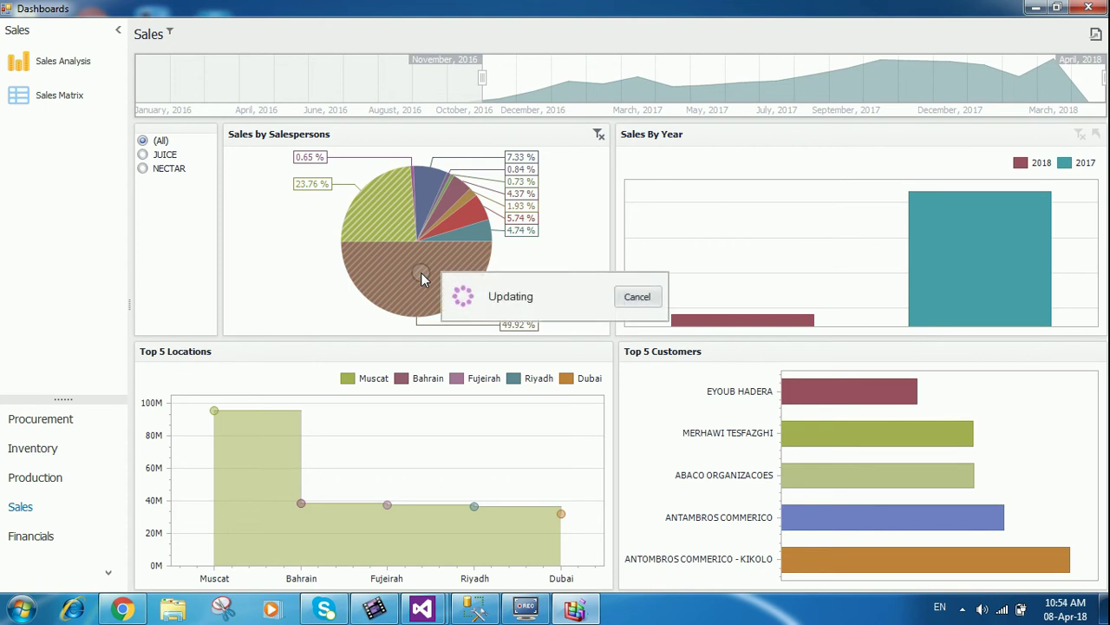
mouse_move(395, 451)
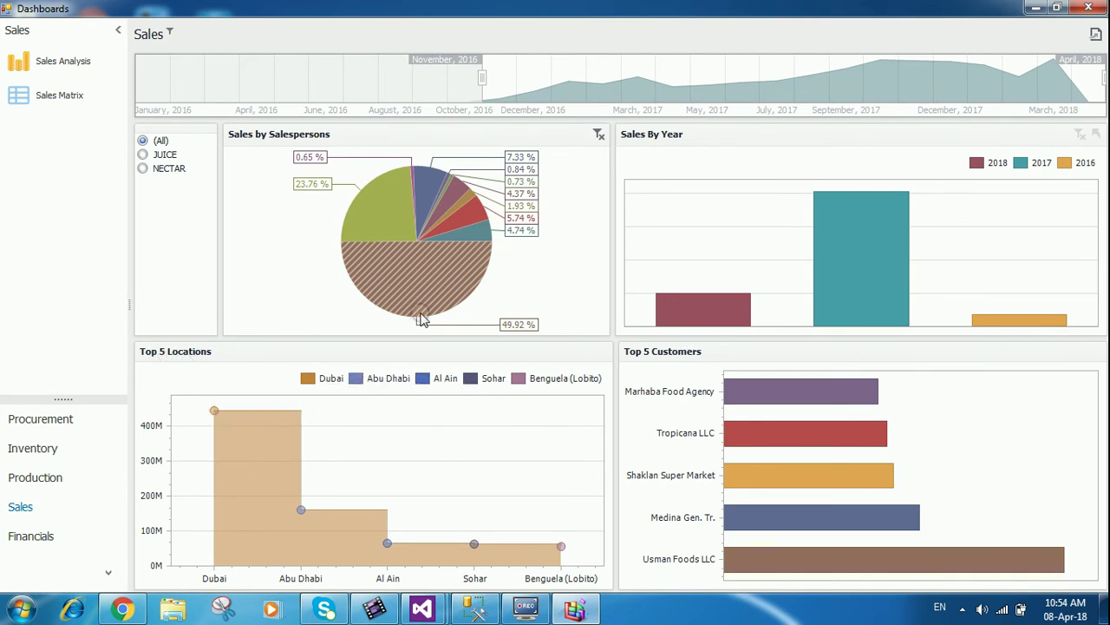
mouse_move(399, 285)
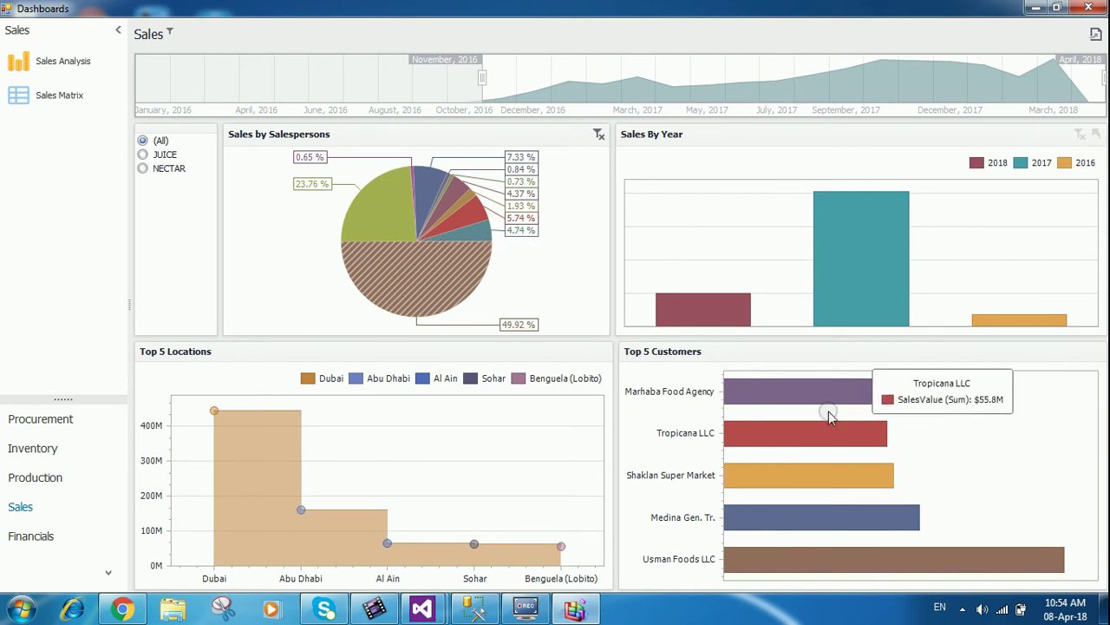
mouse_move(429, 224)
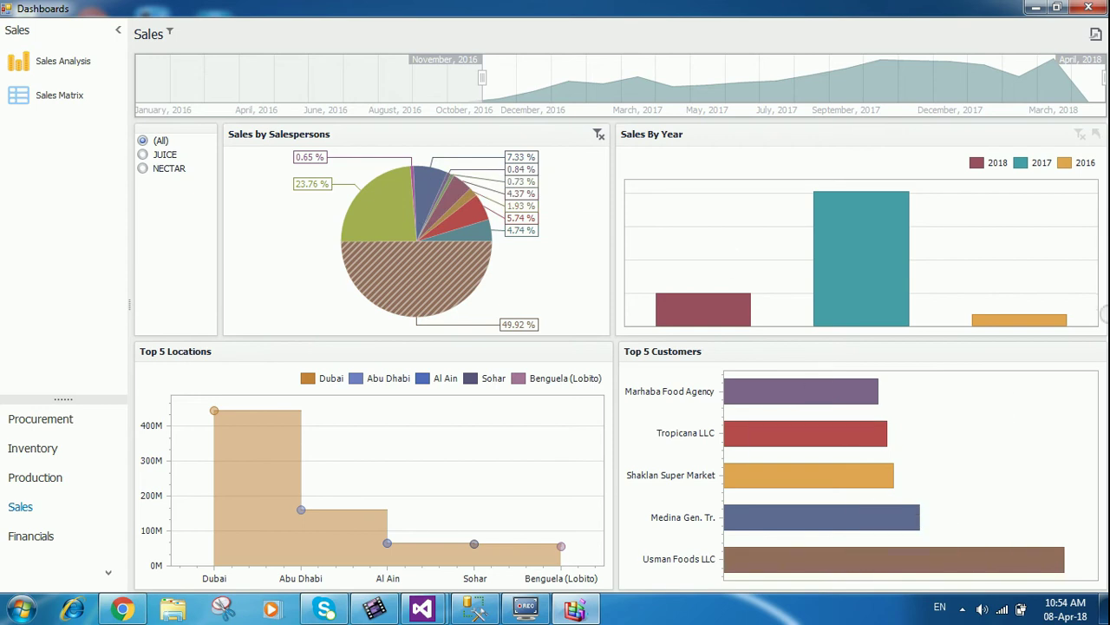
mouse_move(744, 394)
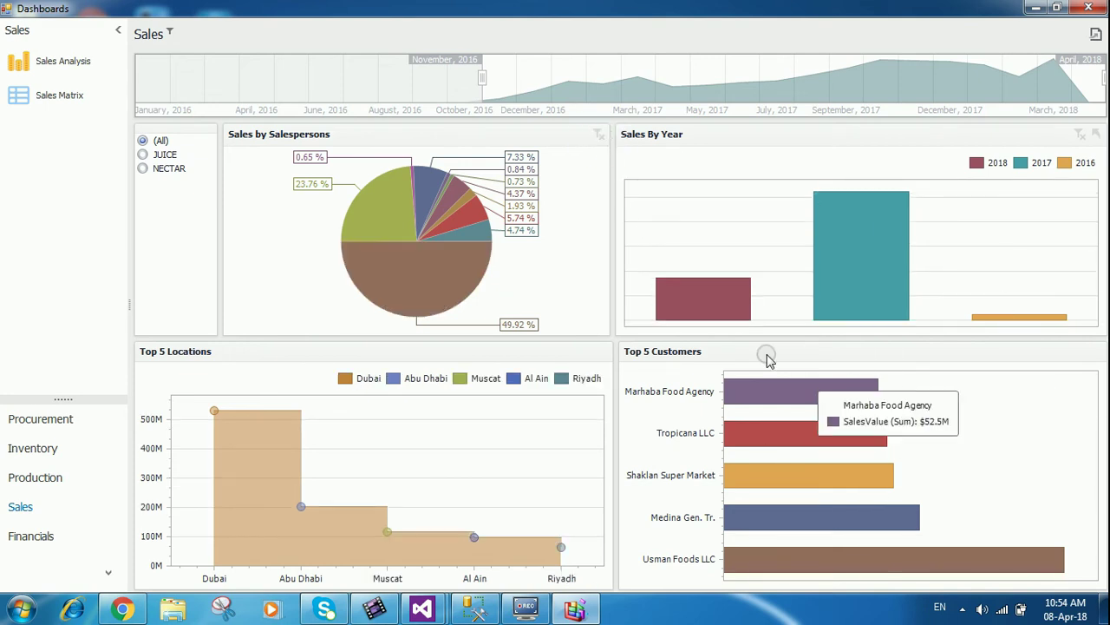
- Filter the whole dashboard by 2017 using the Sales By Year chart
mouse_move(1067, 518)
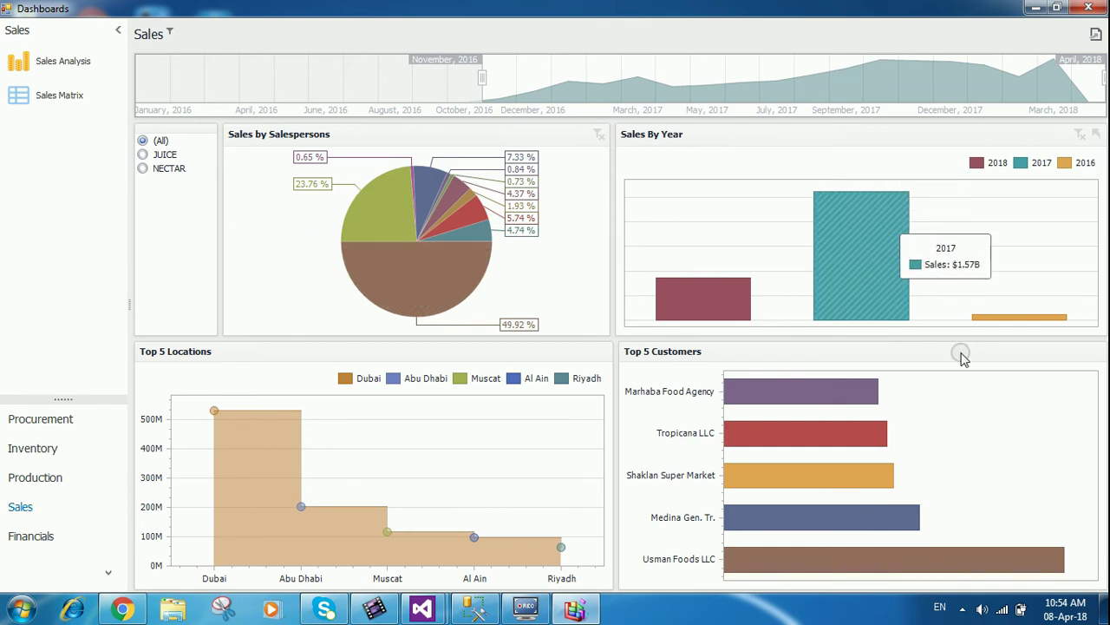
mouse_move(873, 275)
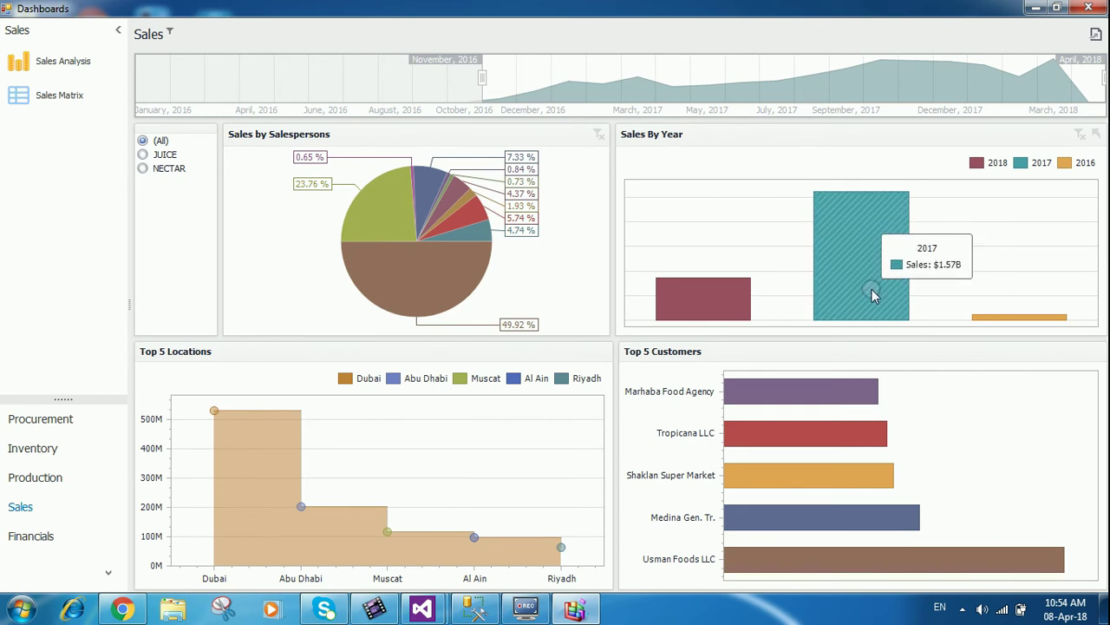
click(872, 289)
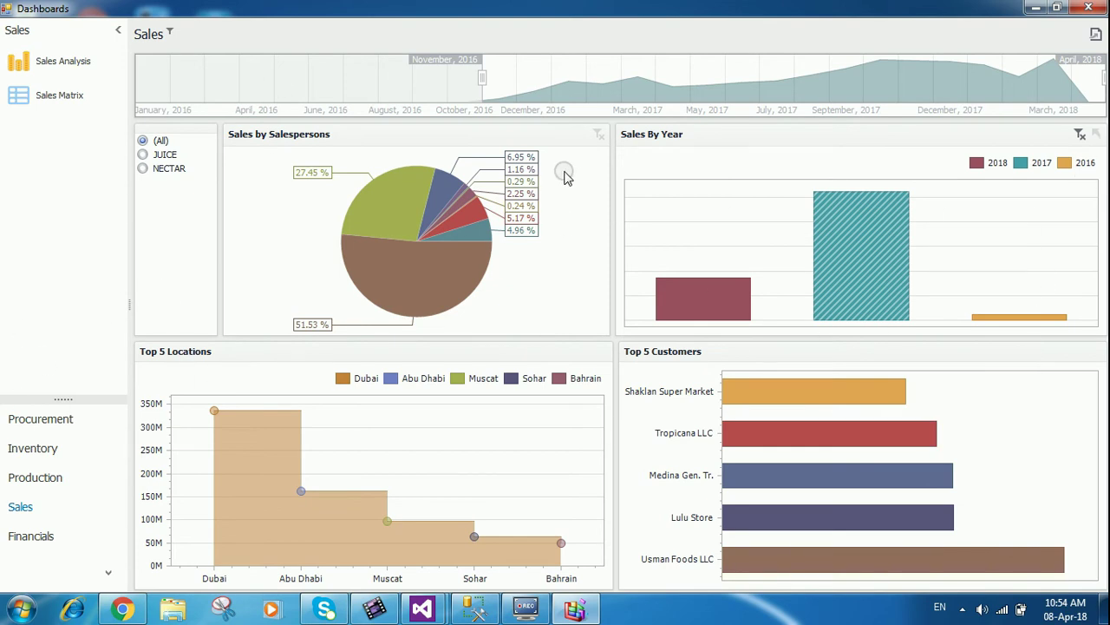
- Open the Sales Matrix and widen its chart area beside the pivot table
mouse_move(911, 244)
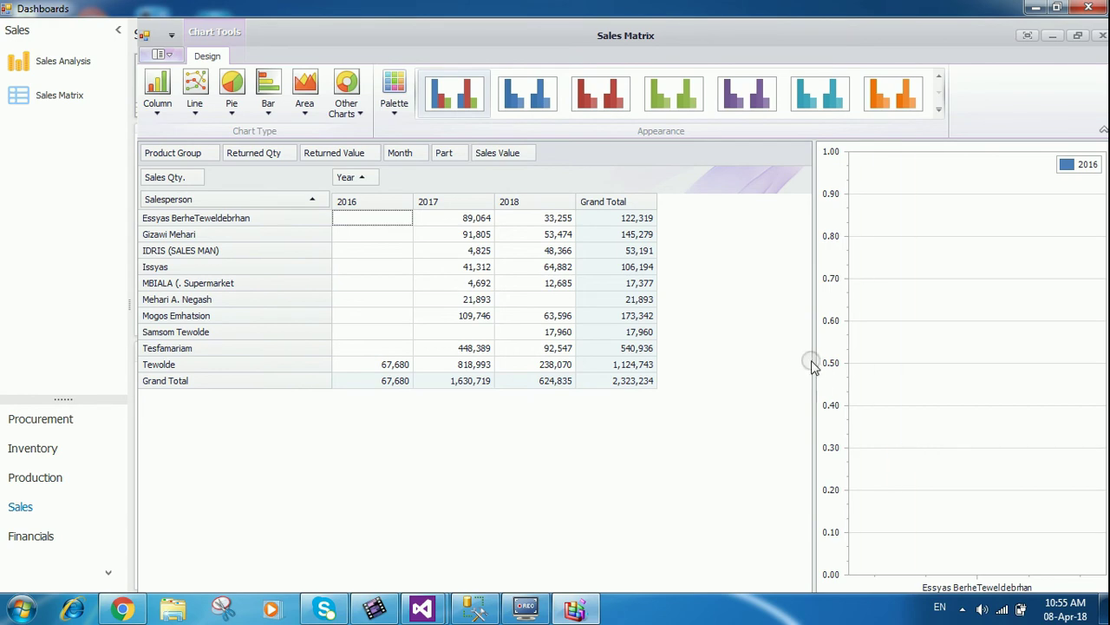
drag(814, 362, 723, 346)
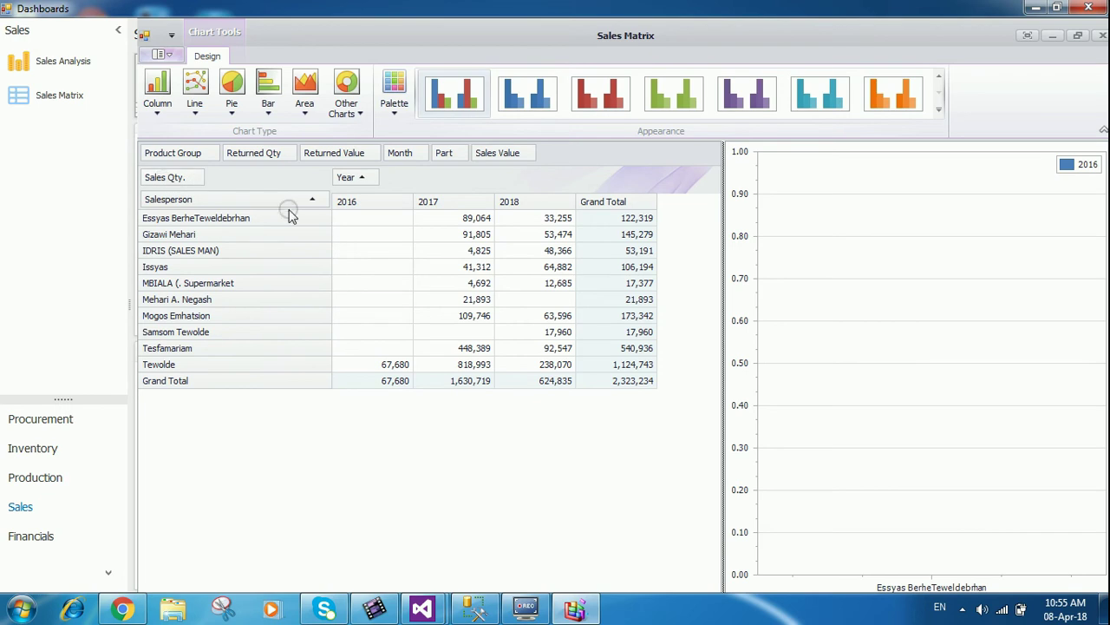
- Replace Sales Qty. with Sales Value as the pivot's data field, and Salesperson with Part as a row field wide enough for full names
drag(167, 179, 573, 156)
drag(501, 159, 226, 187)
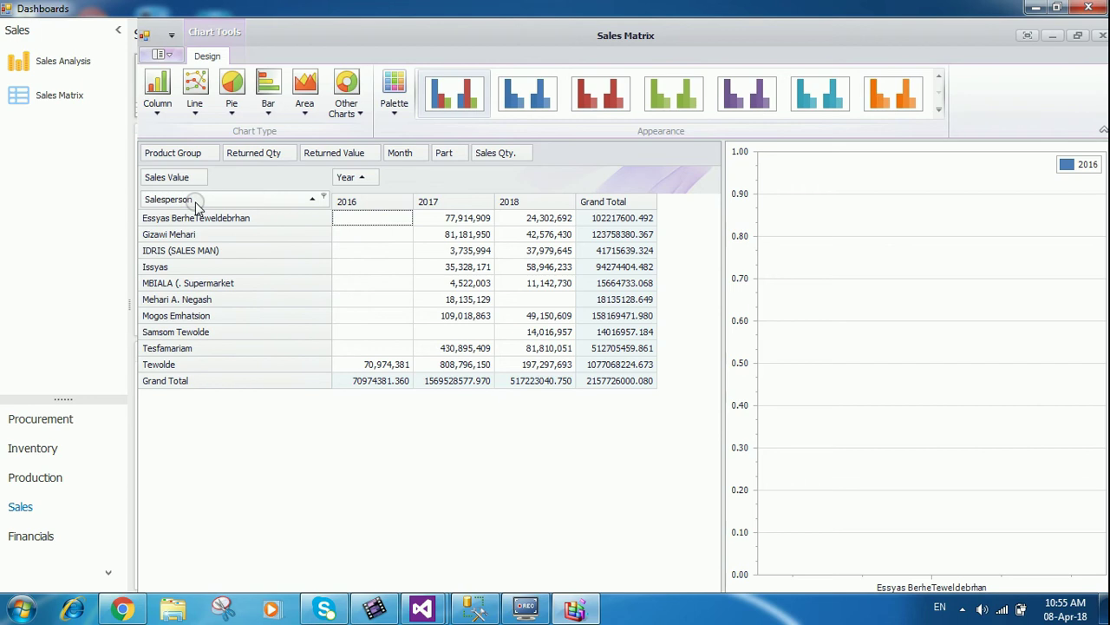
drag(196, 202, 607, 156)
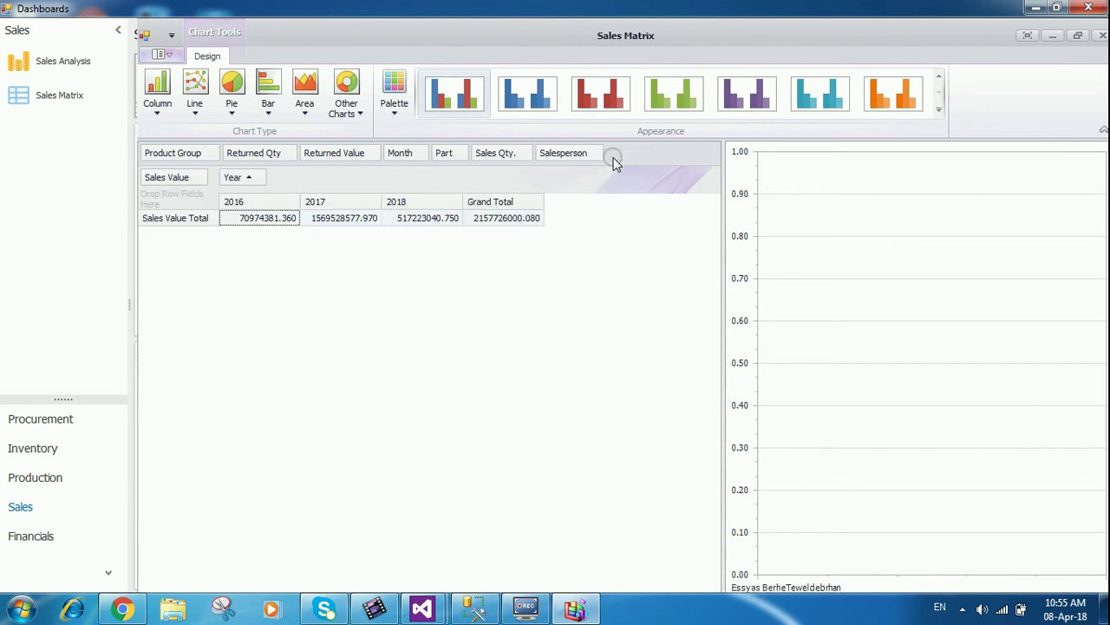
drag(443, 155, 179, 213)
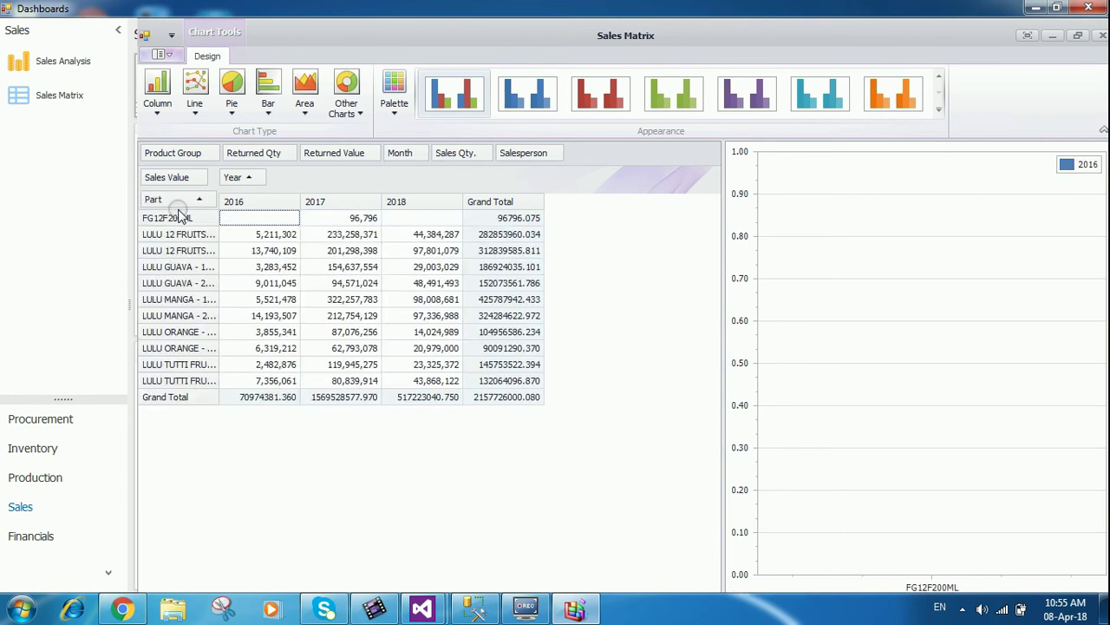
drag(217, 251, 317, 251)
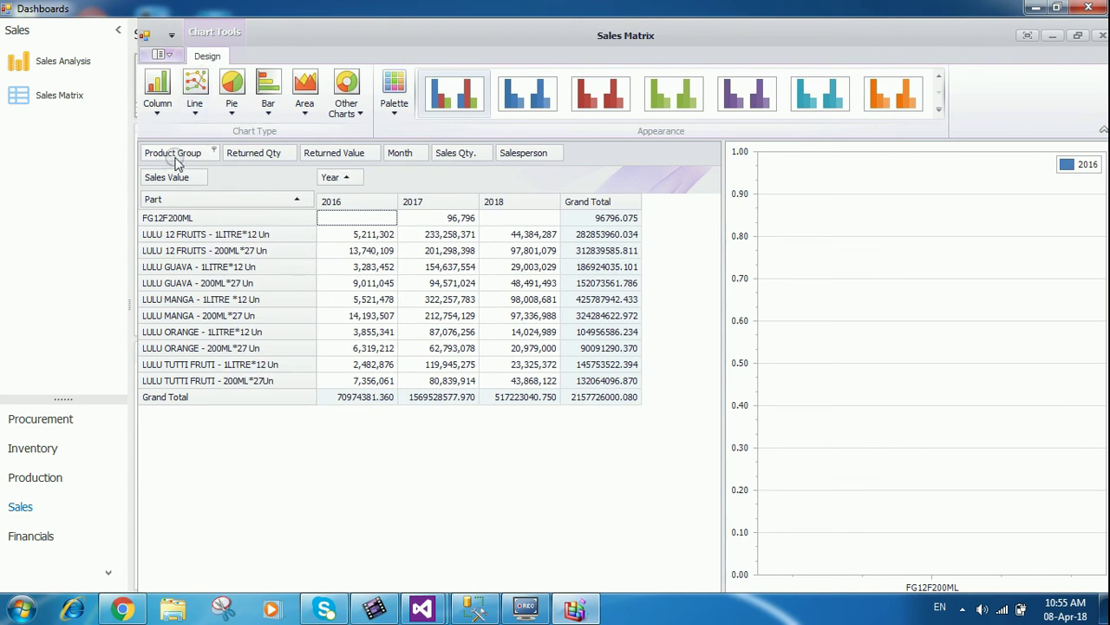
- Group the pivot rows by Product Group ahead of Part, and break the Year columns down by Month
drag(179, 153, 201, 257)
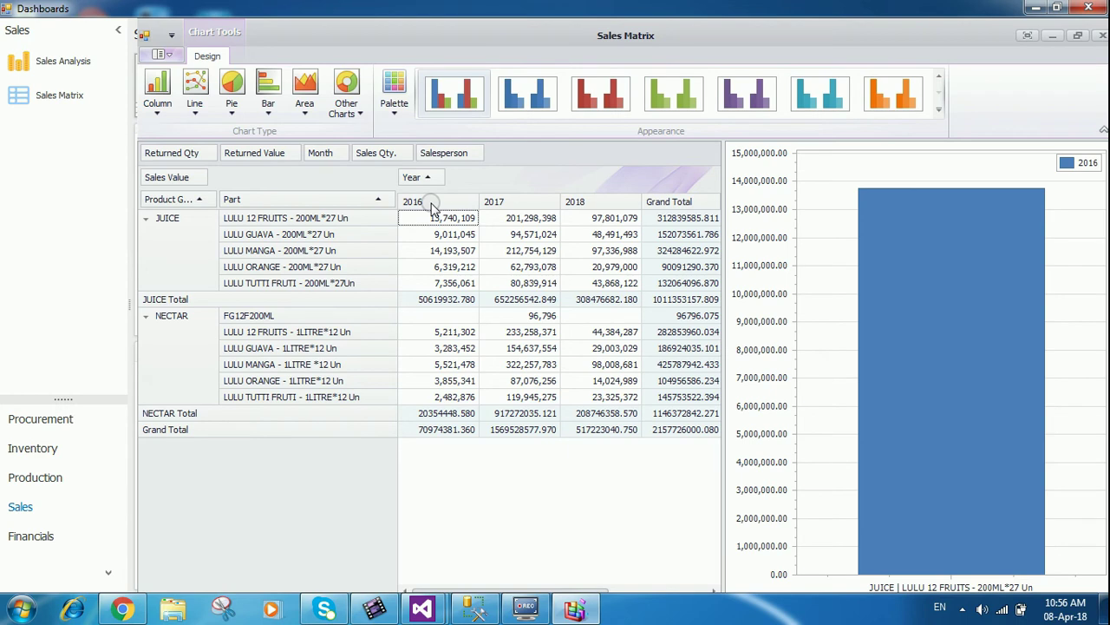
drag(320, 153, 469, 189)
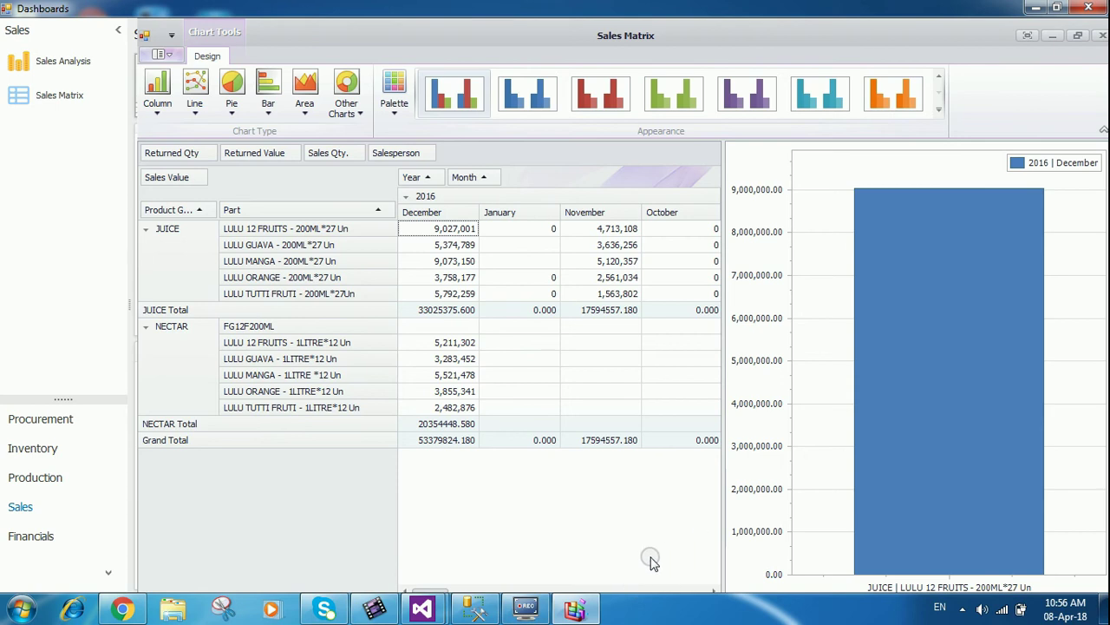
click(526, 264)
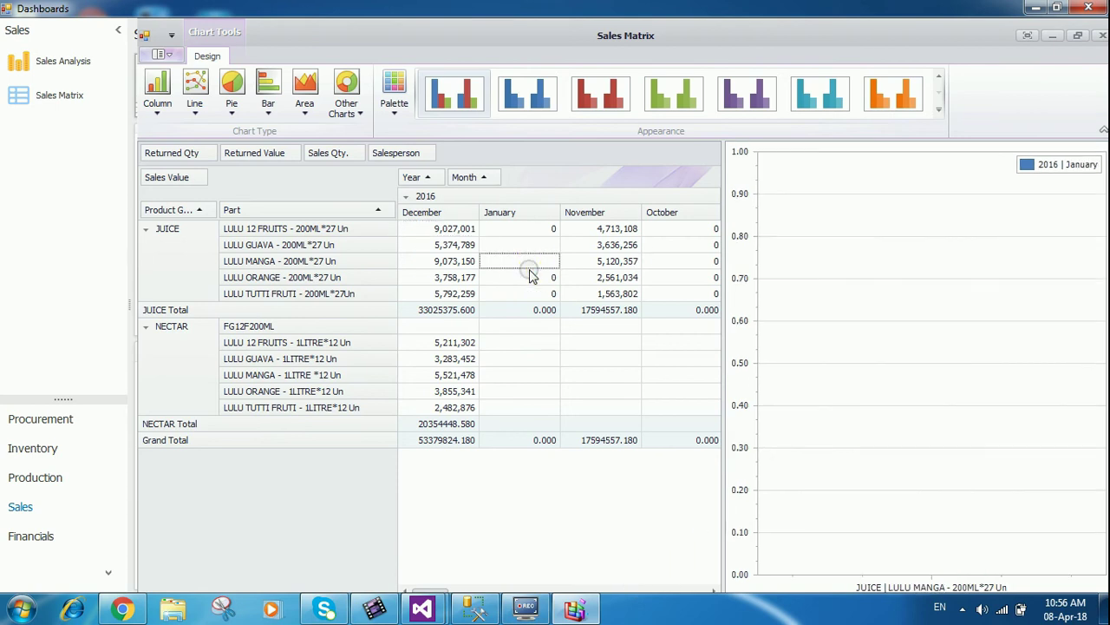
- Examine the LULU MANGA - 200ML*27 Un sales values month by month from 2016 through 2017, together with their chart
key(Right)
key(Right)
key(Right)
key(Right)
key(Right)
key(Right)
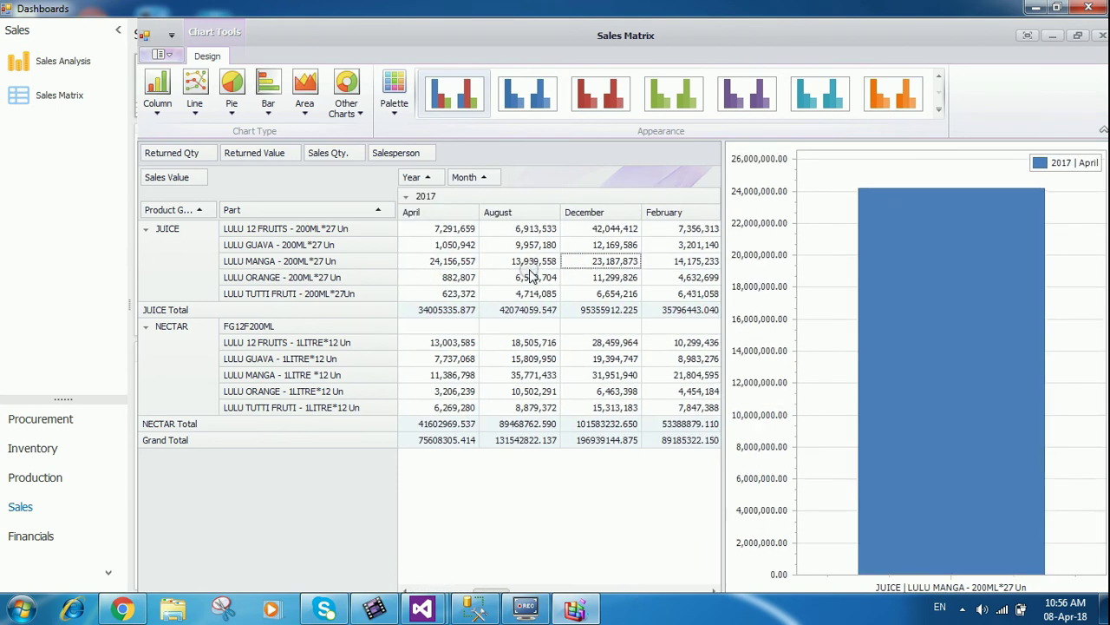
key(Right)
key(Right)
key(Right)
key(Right)
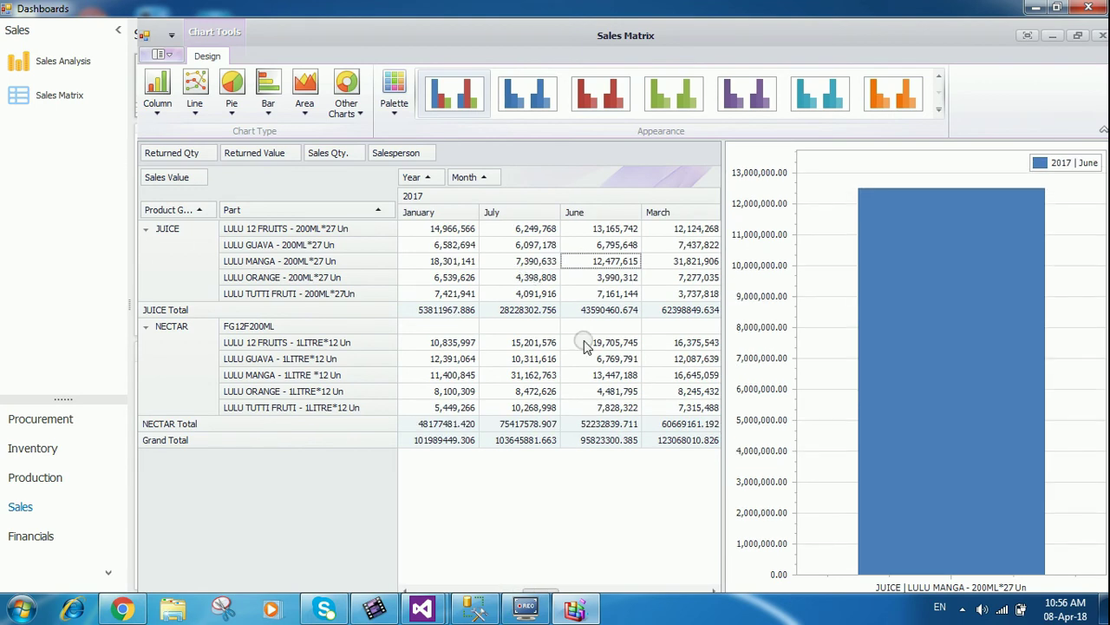
- Filter the pivot's Year field to show only 2018
click(440, 177)
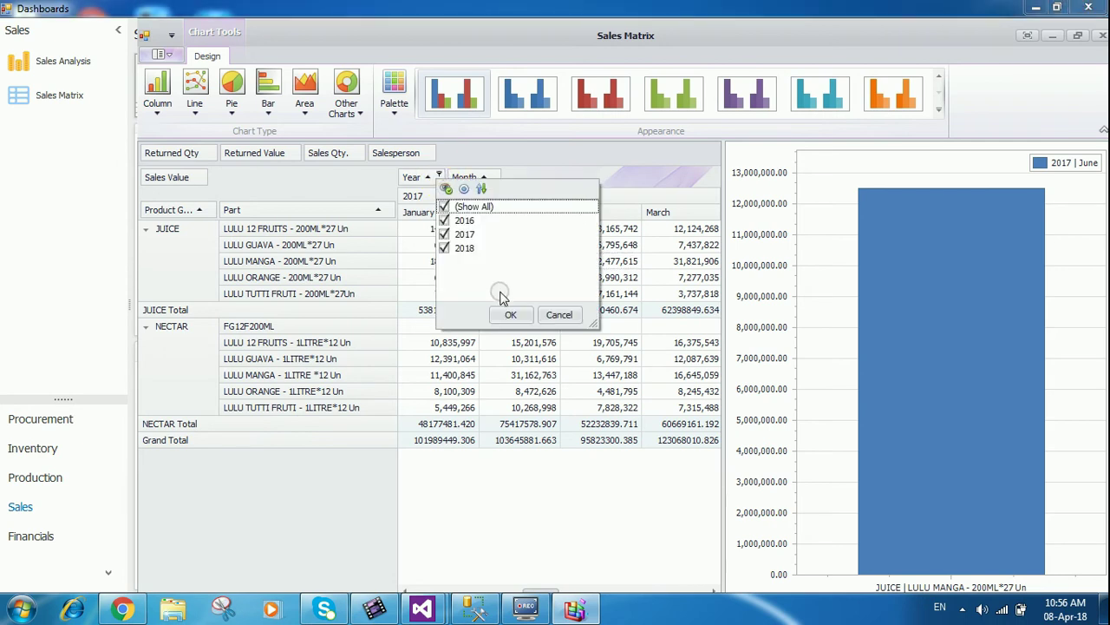
click(444, 207)
click(444, 248)
click(510, 314)
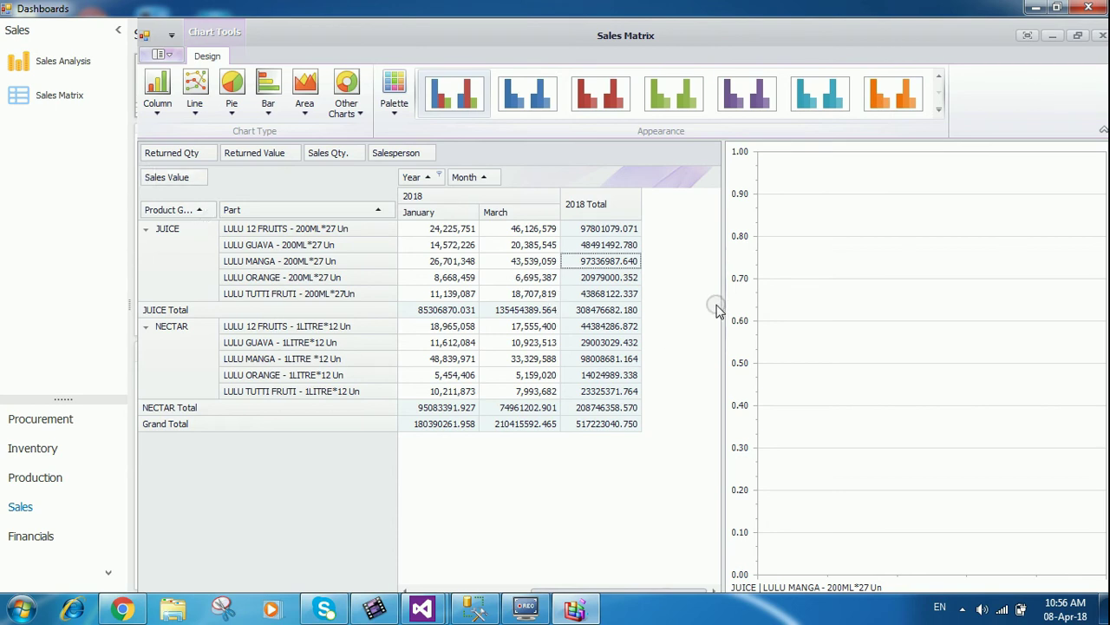
- Widen the chart area and chart the January and March 2018 values of all five JUICE parts
drag(722, 308, 672, 314)
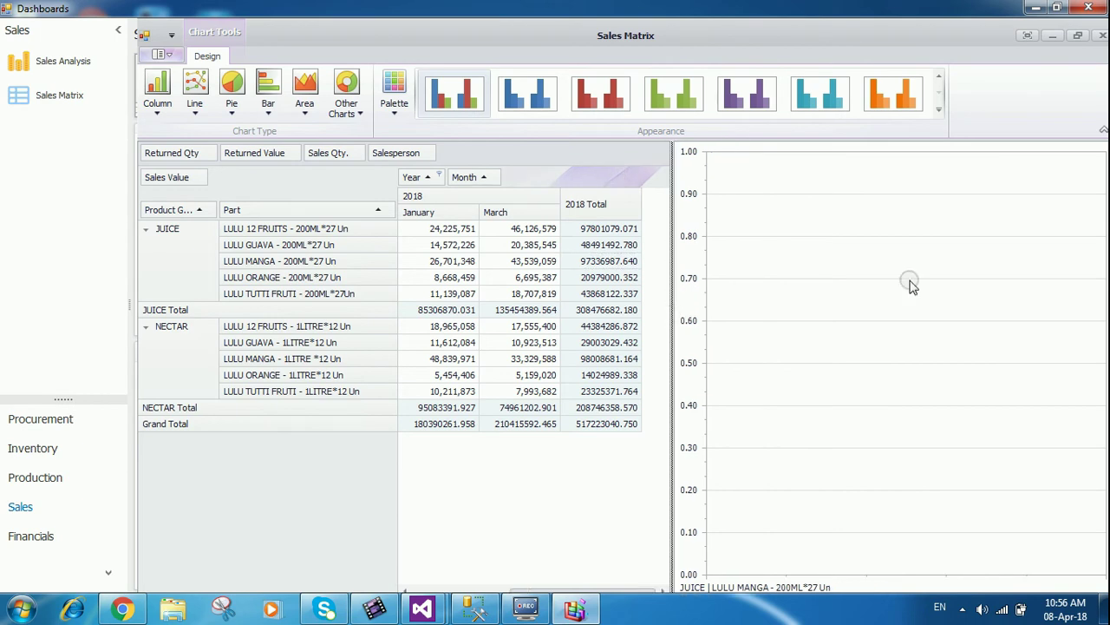
drag(451, 228, 465, 267)
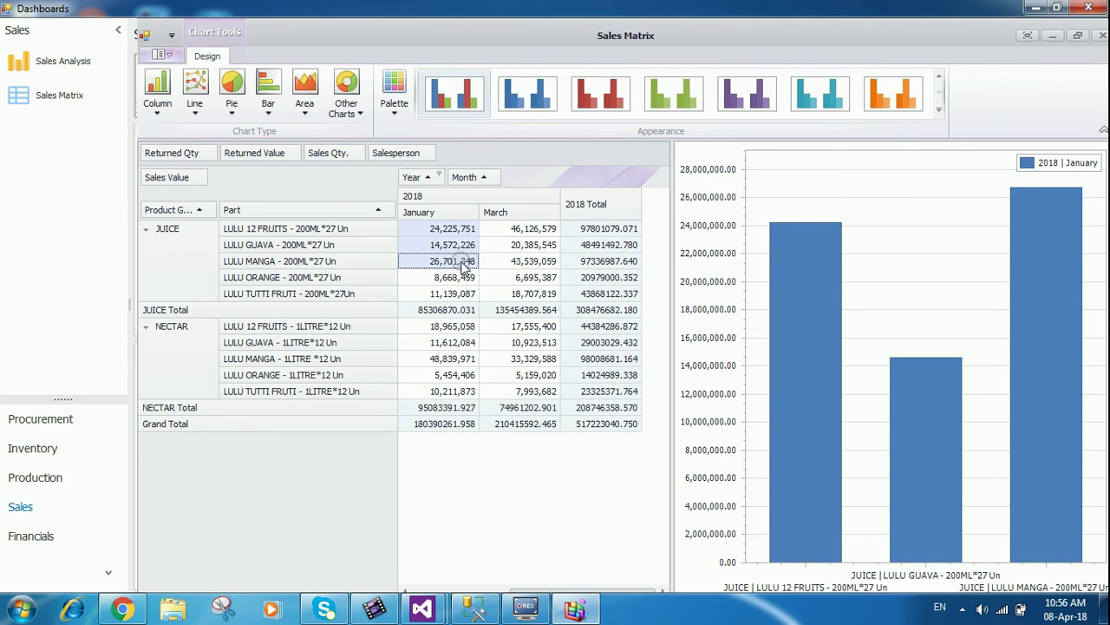
shift+click(518, 262)
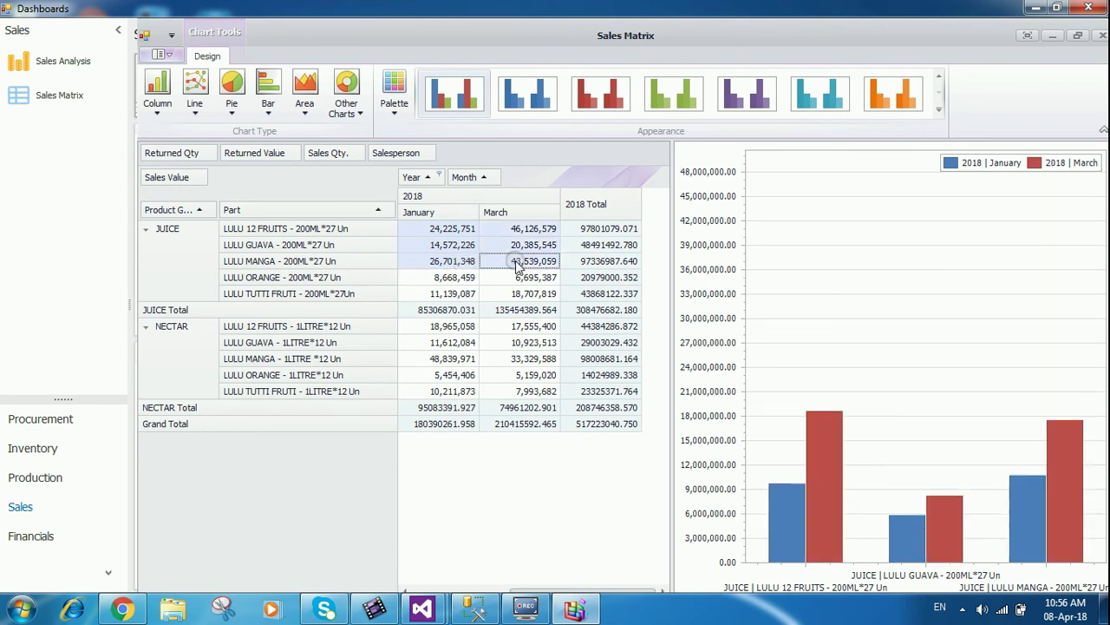
drag(516, 262, 518, 293)
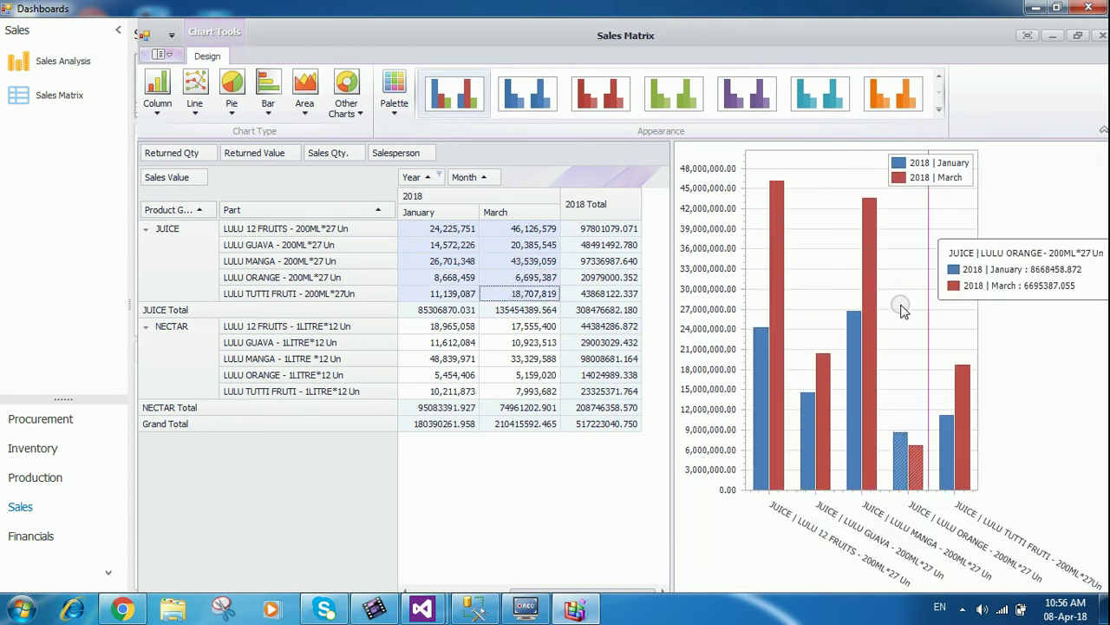
mouse_move(855, 320)
mouse_move(805, 357)
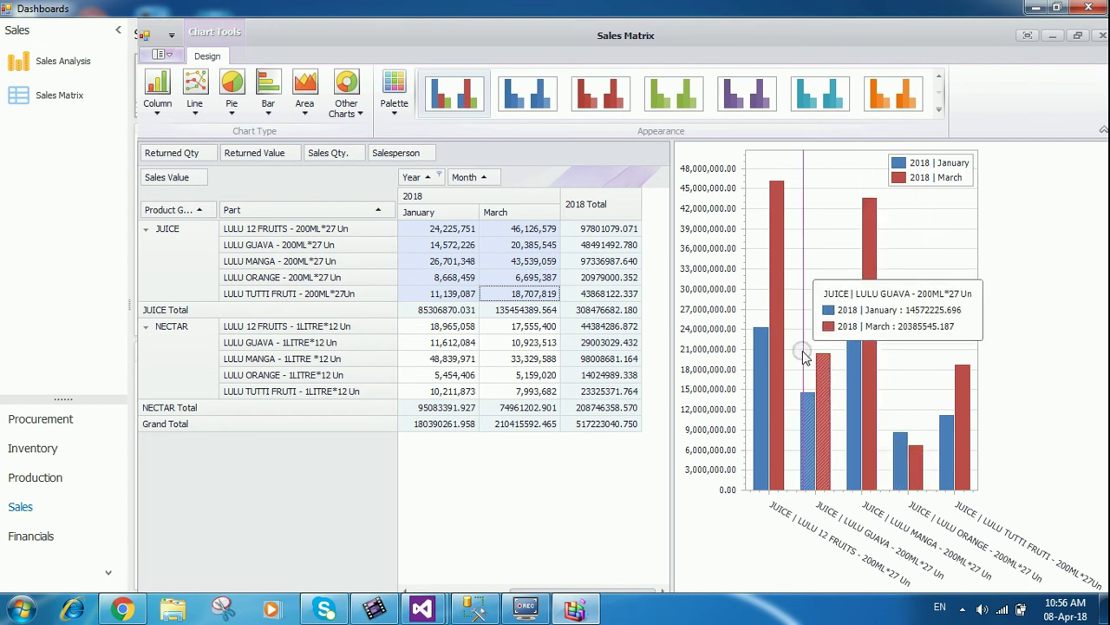
- Change the chart of the selected JUICE values to a 2-D line chart and minimize the ribbon
click(196, 87)
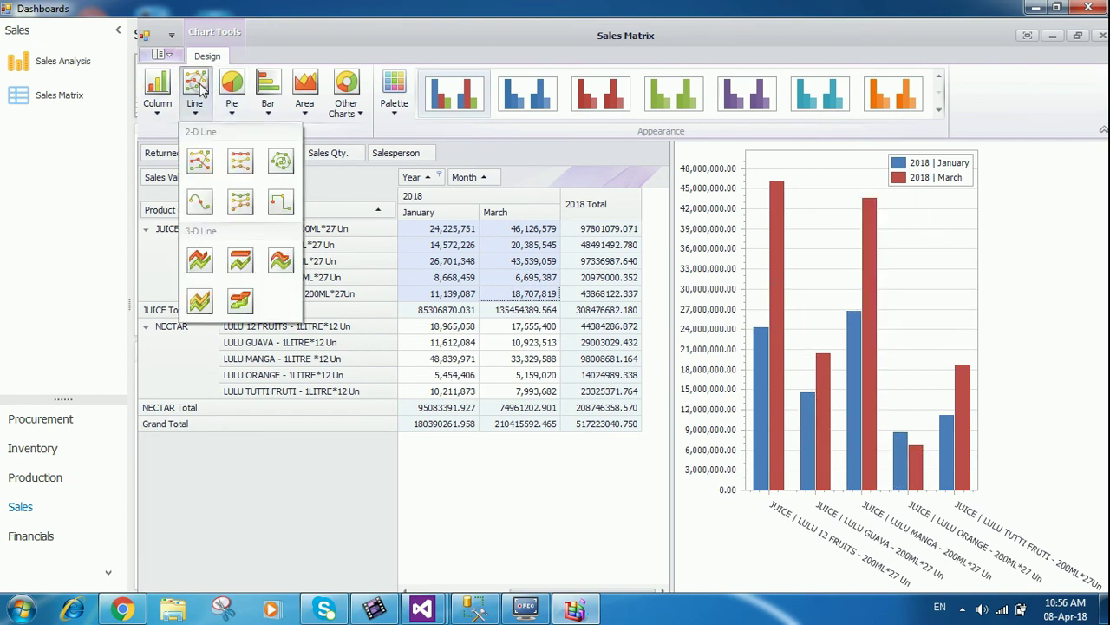
click(195, 174)
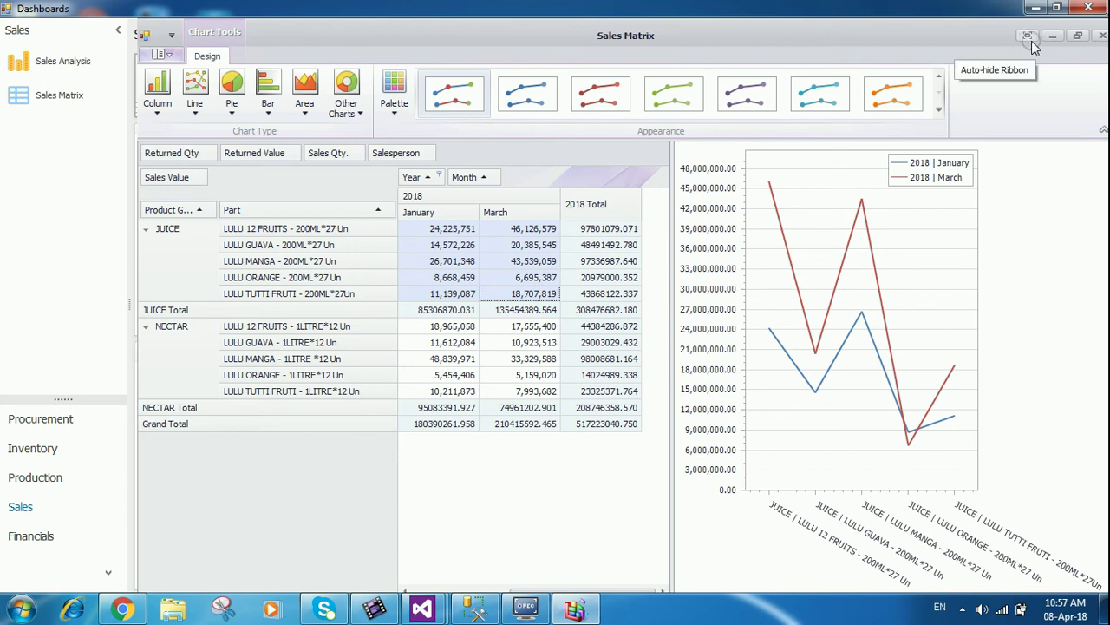
click(1101, 130)
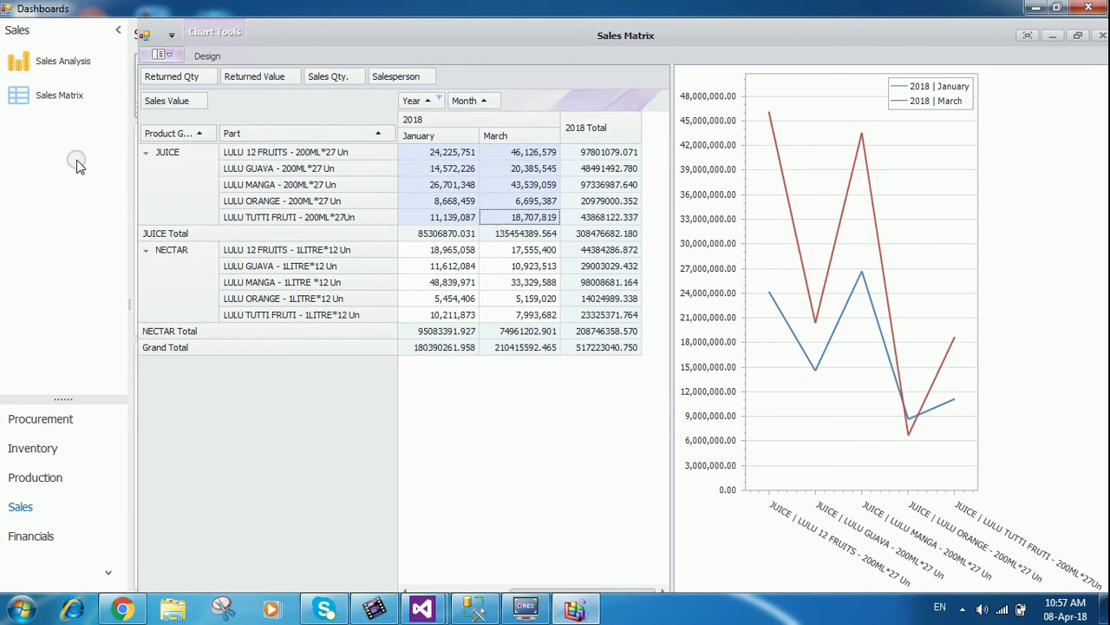
click(213, 58)
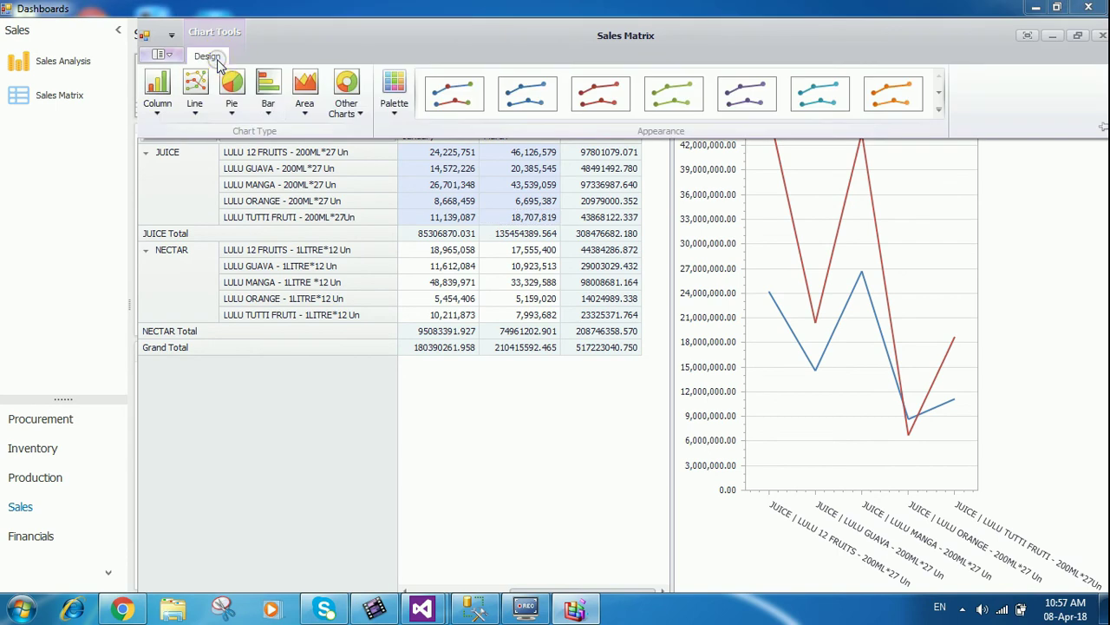
click(1102, 33)
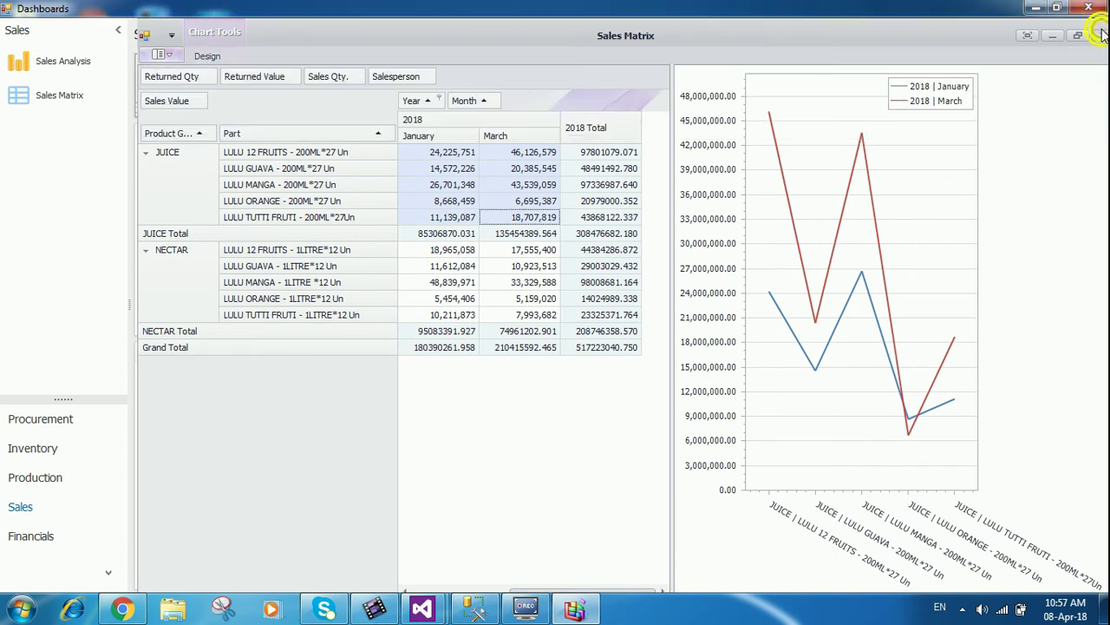
- Close the Sales Matrix and open the Ordered vs Receipt dashboard under Procurement
click(1102, 33)
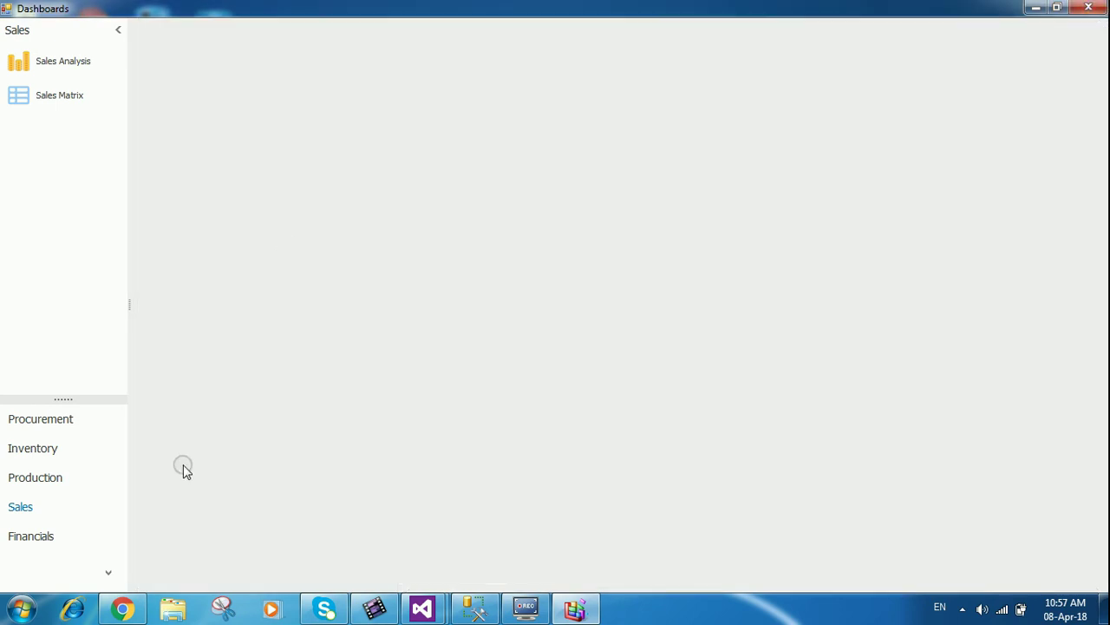
click(51, 424)
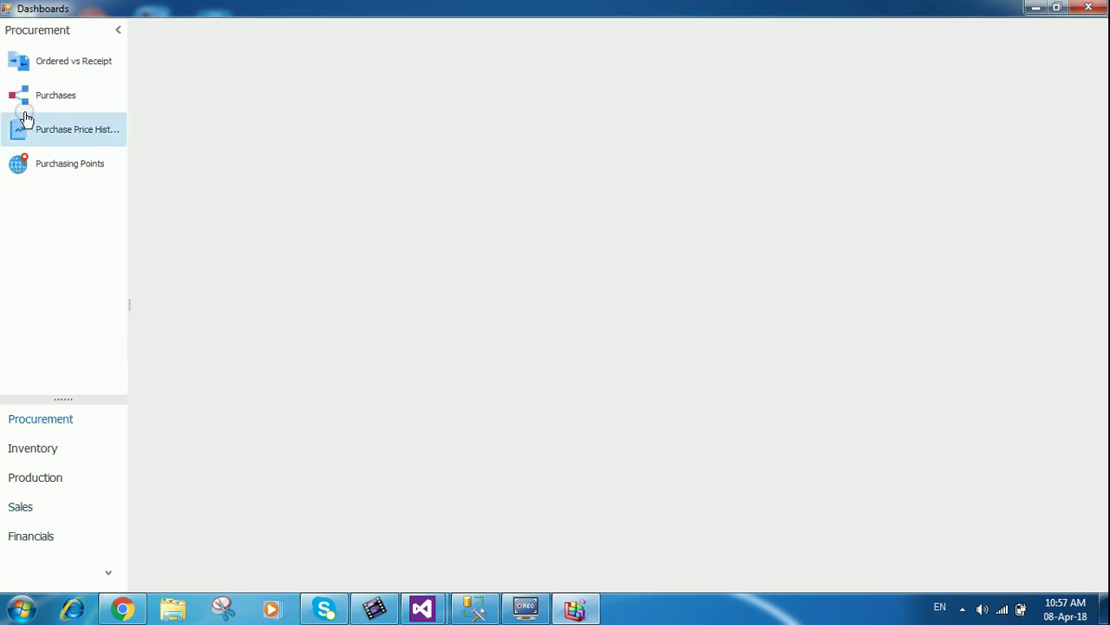
click(32, 63)
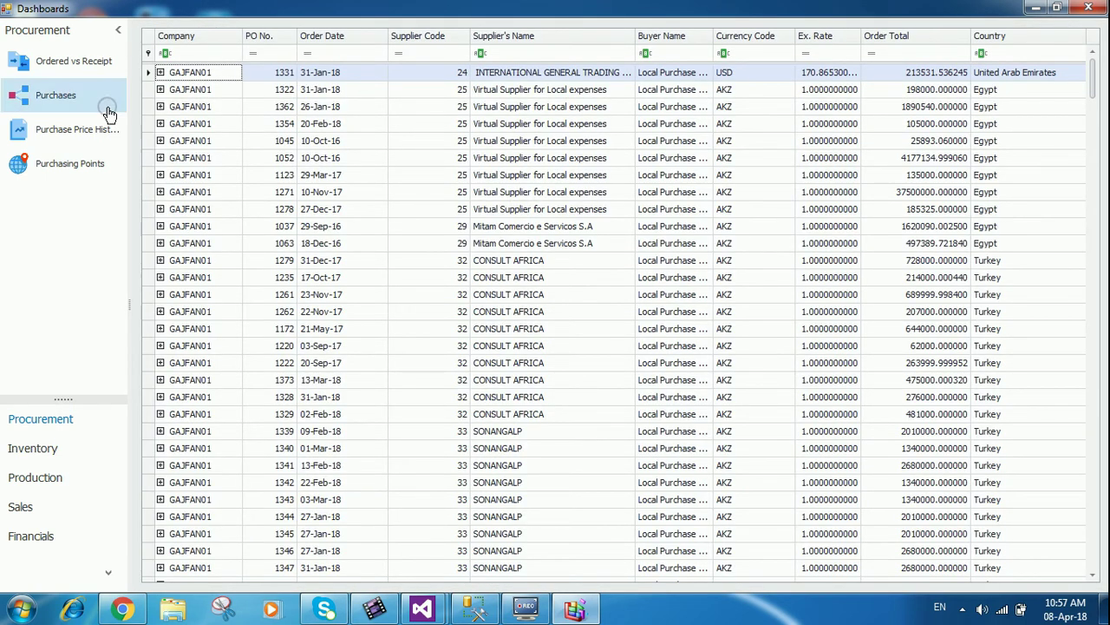
click(54, 126)
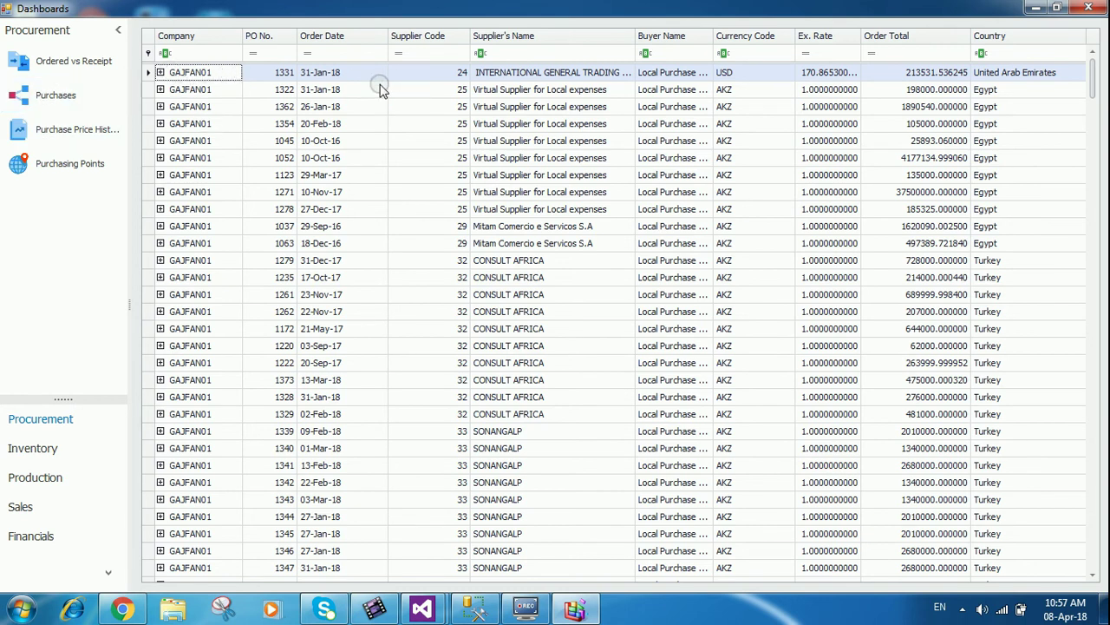
- Remove the Company column from the purchase order grid
drag(200, 44, 159, 25)
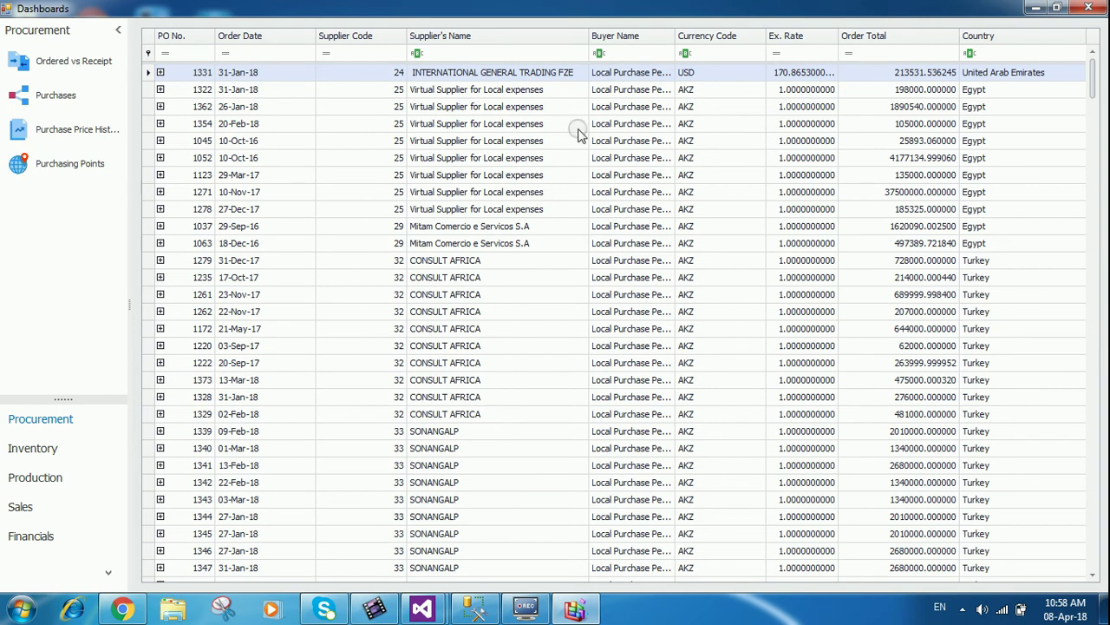
- Examine the first order's PO Detail and Shipment Containers, and the second order's PO Detail, collapsing each order again
click(160, 73)
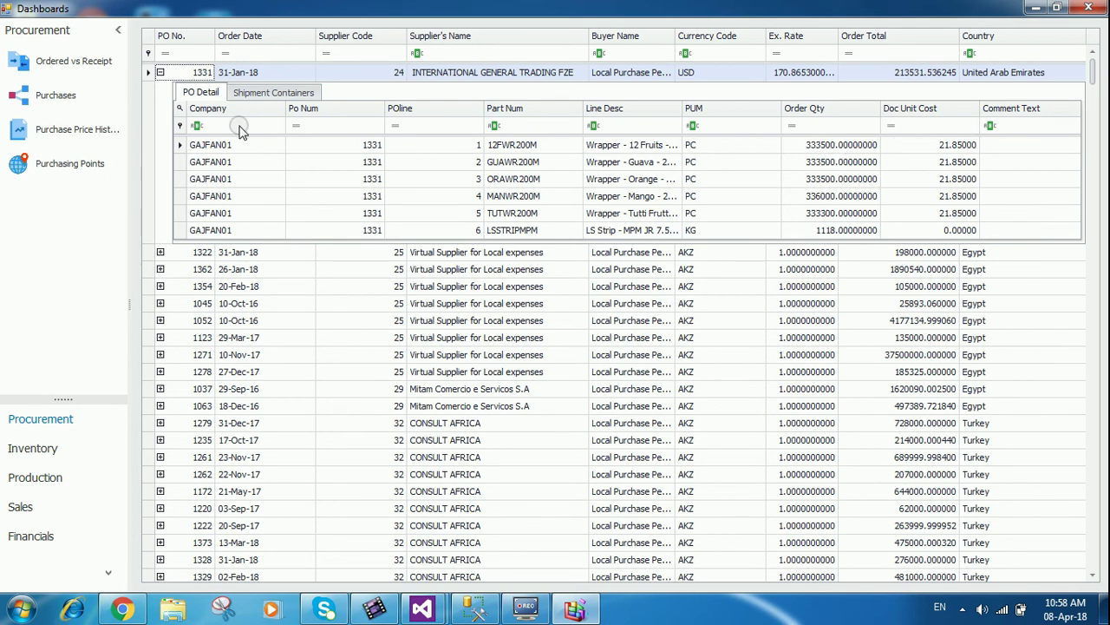
click(260, 92)
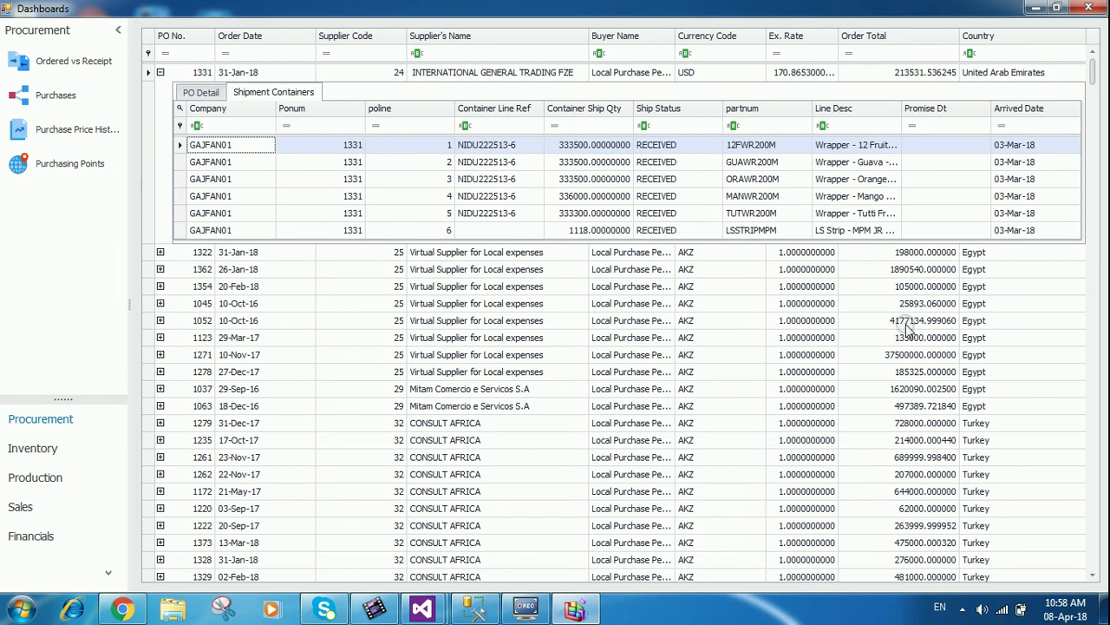
drag(899, 108, 921, 108)
click(198, 92)
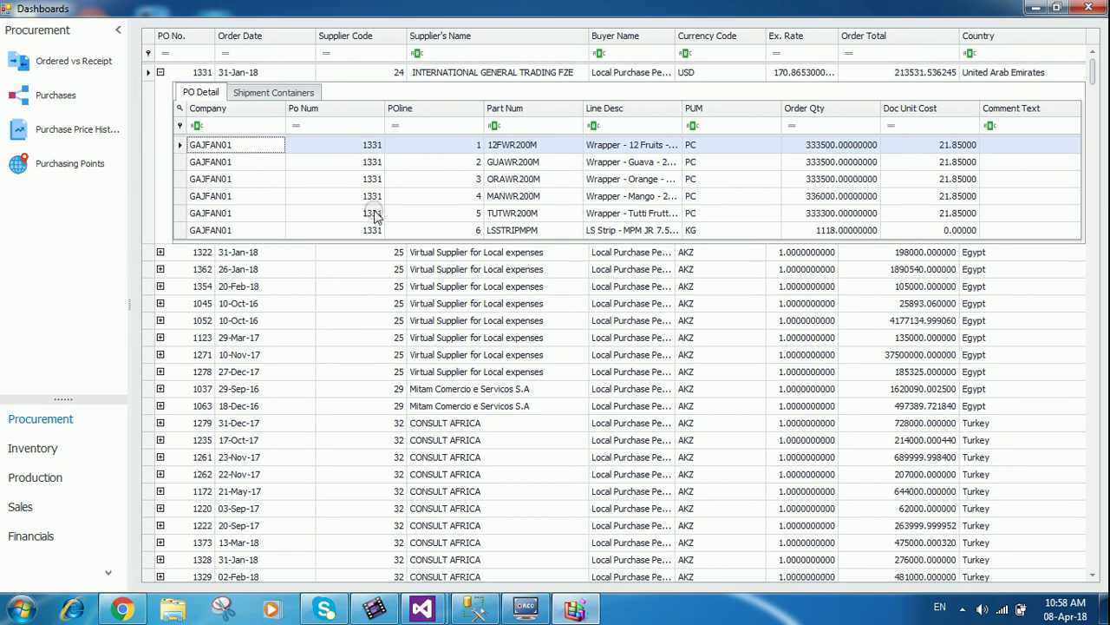
click(274, 92)
click(198, 92)
click(160, 73)
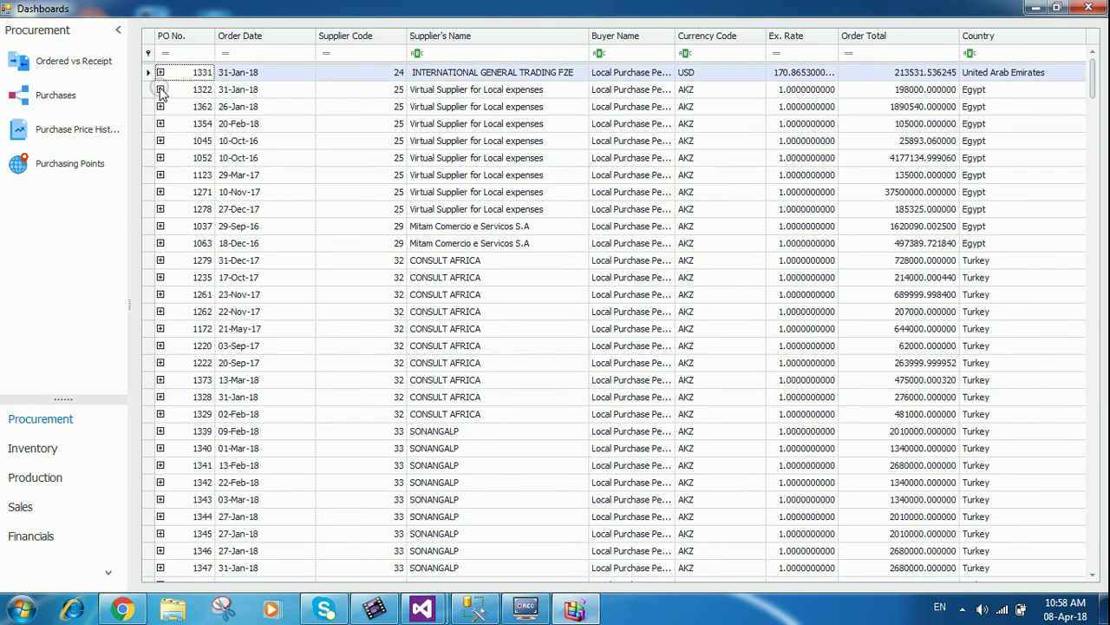
click(160, 90)
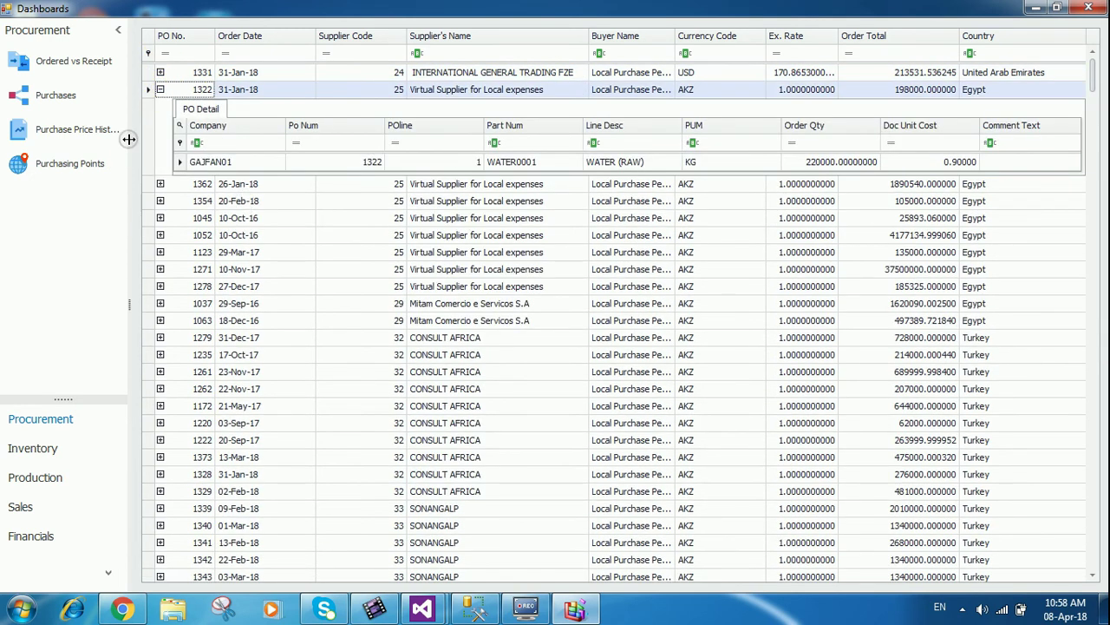
click(161, 91)
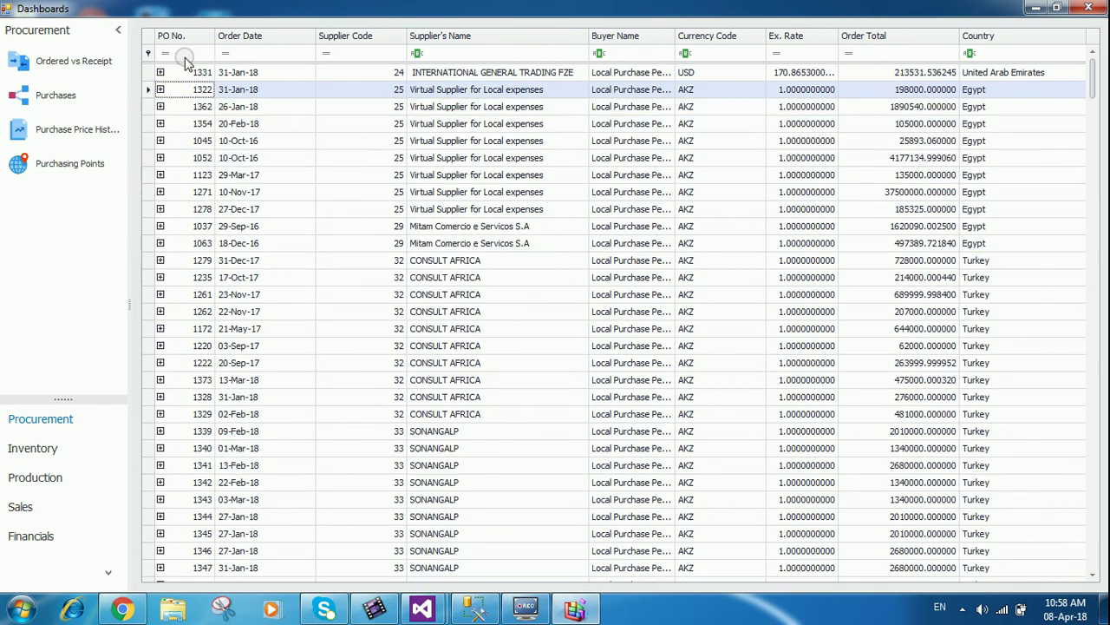
- Search the purchase order grid for a single PO number, and clear that filter again
click(184, 55)
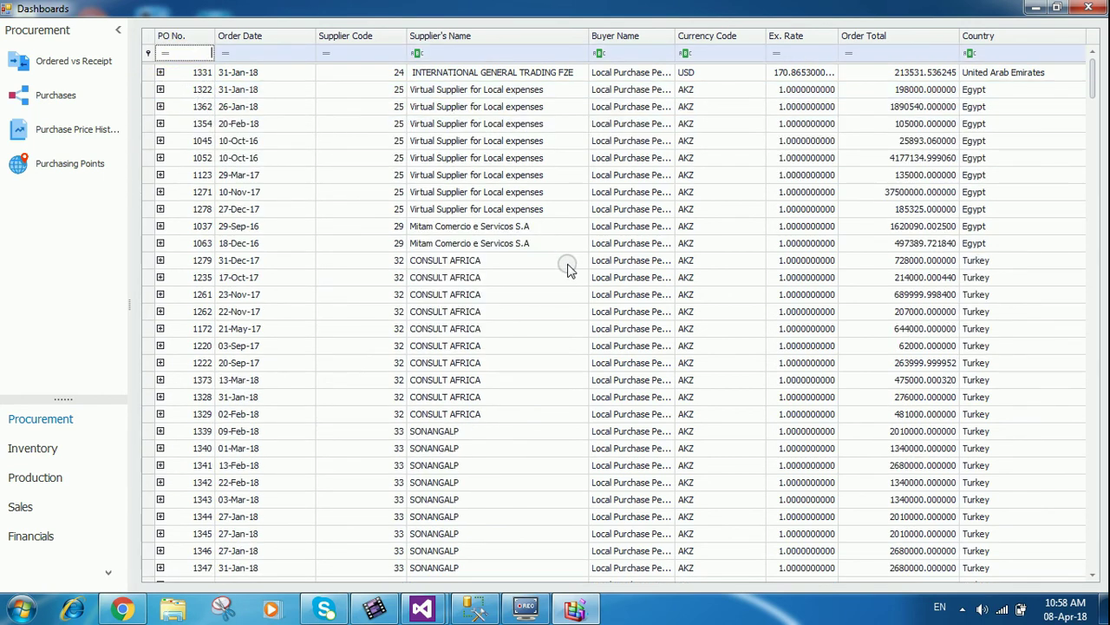
text(1172)
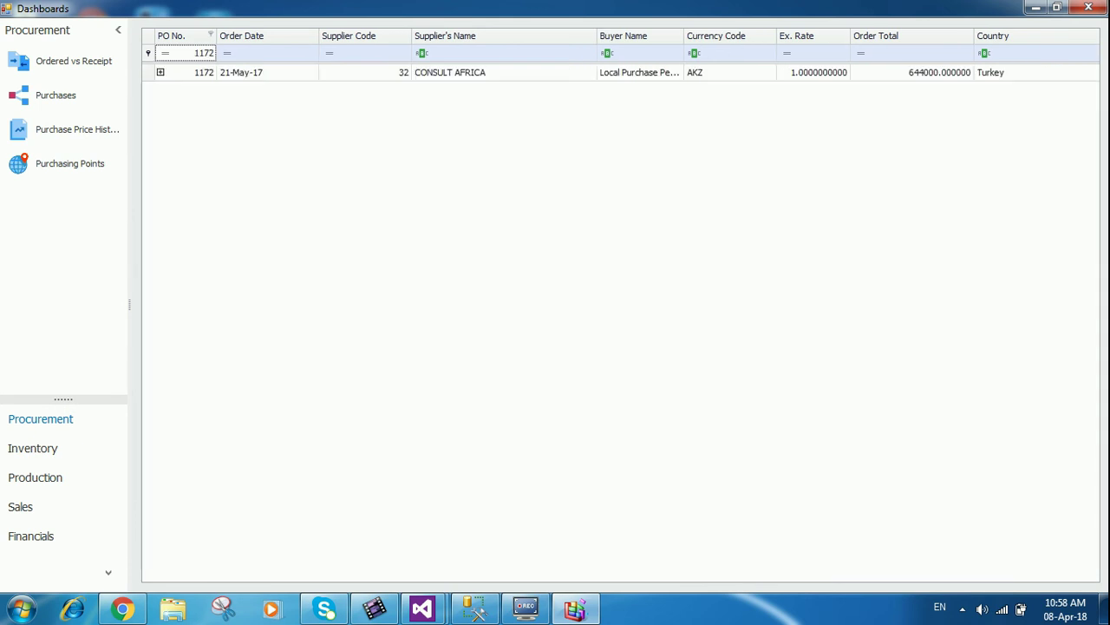
key(BackSpace)
key(BackSpace)
key(BackSpace)
key(BackSpace)
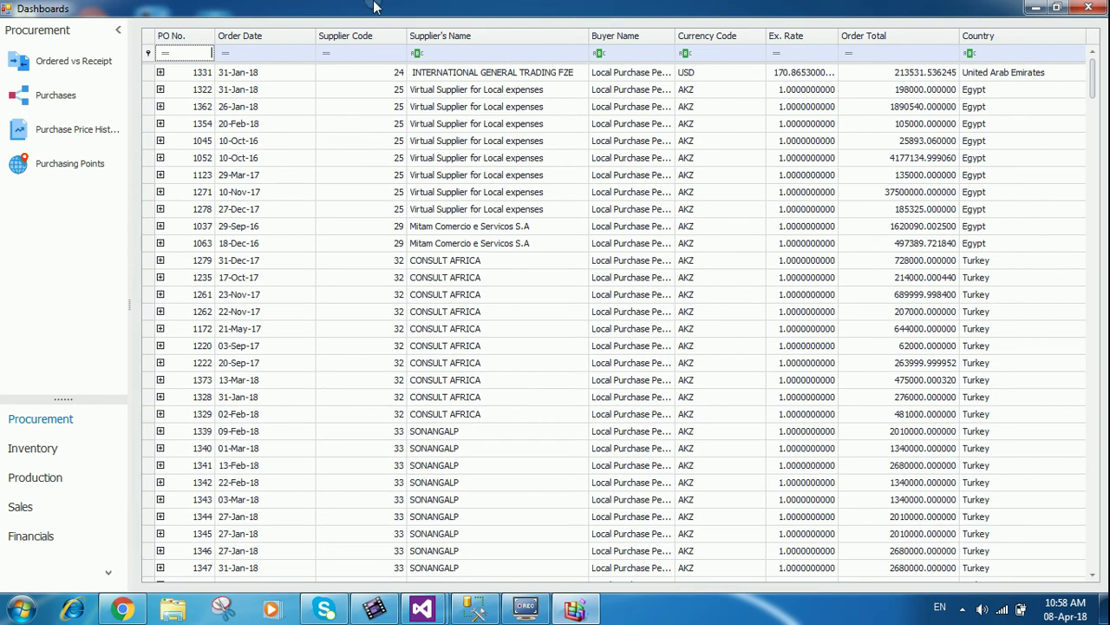
- Search the Supplier's Name column for "son", clear the filter, and review the column's available filter conditions
click(446, 52)
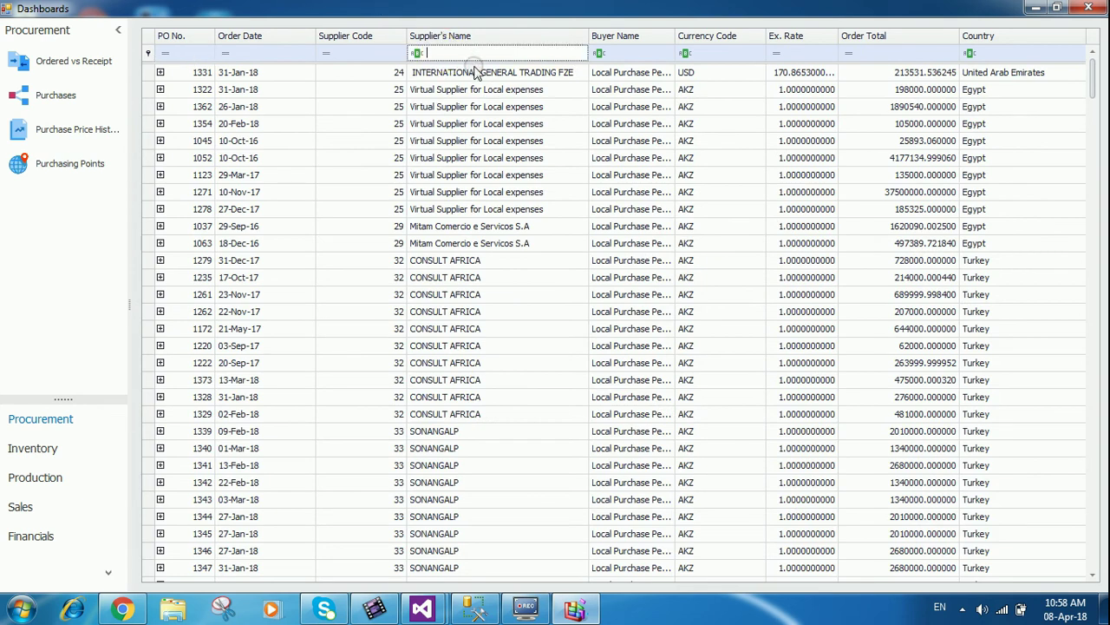
text(son)
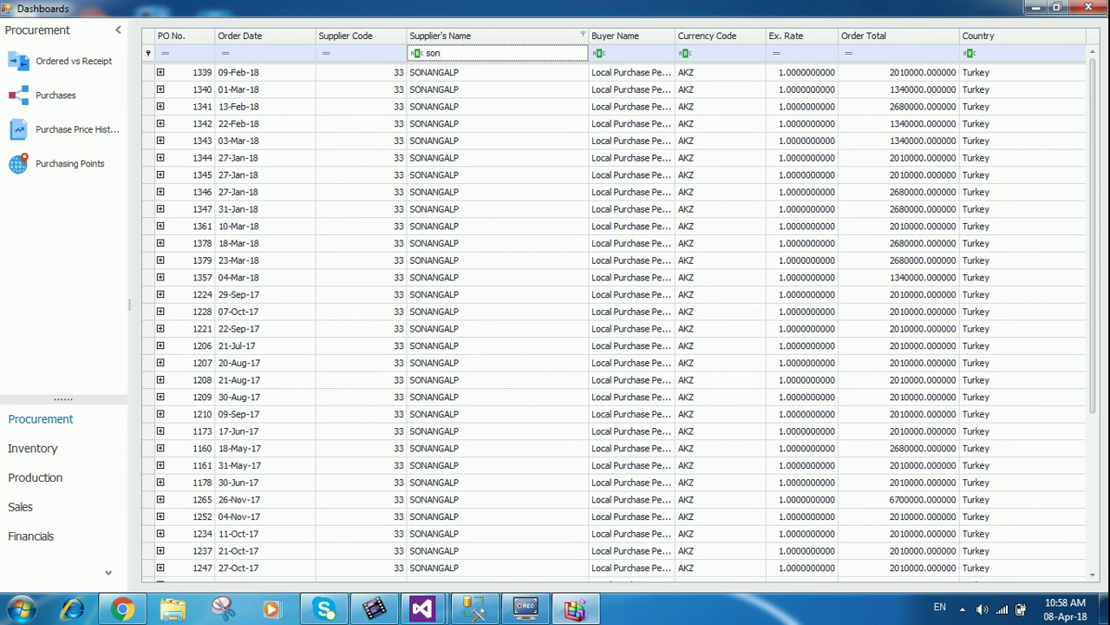
key(BackSpace)
key(BackSpace)
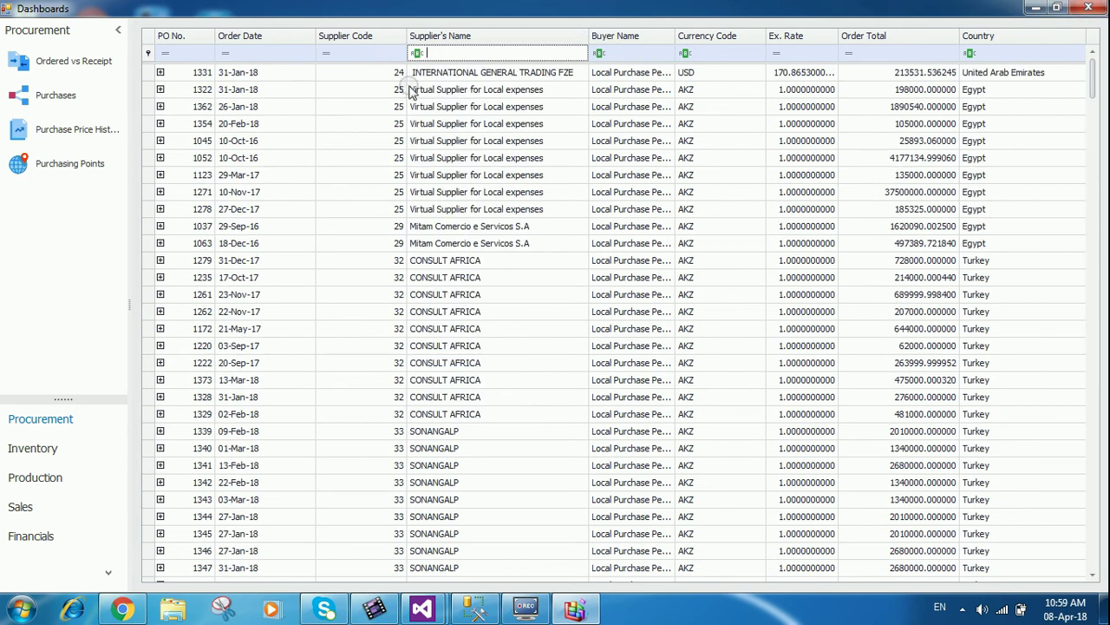
click(417, 54)
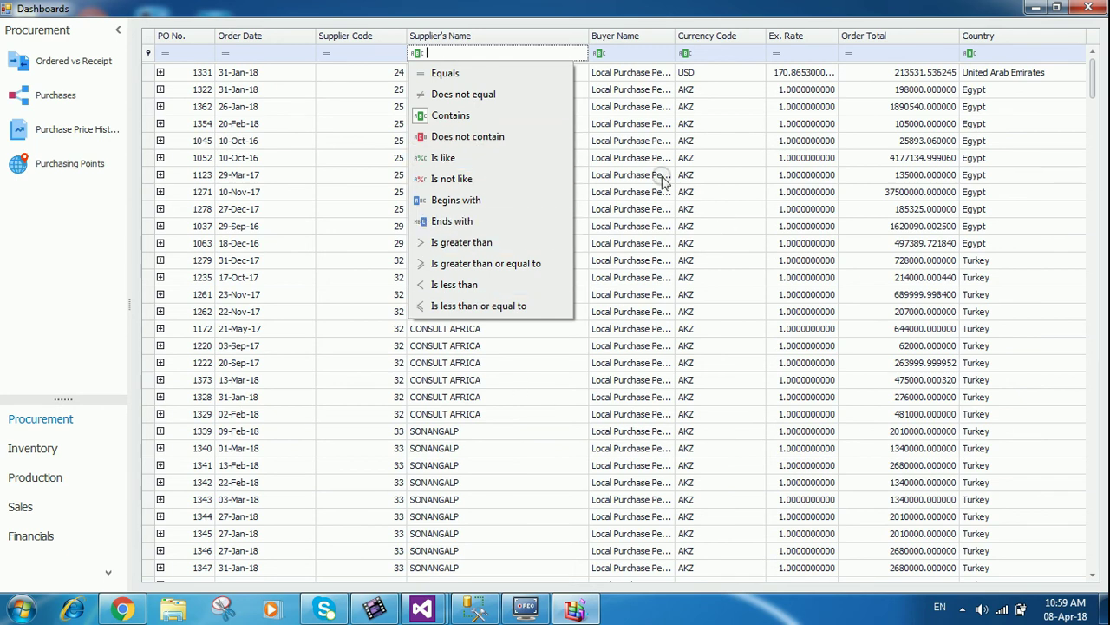
click(466, 56)
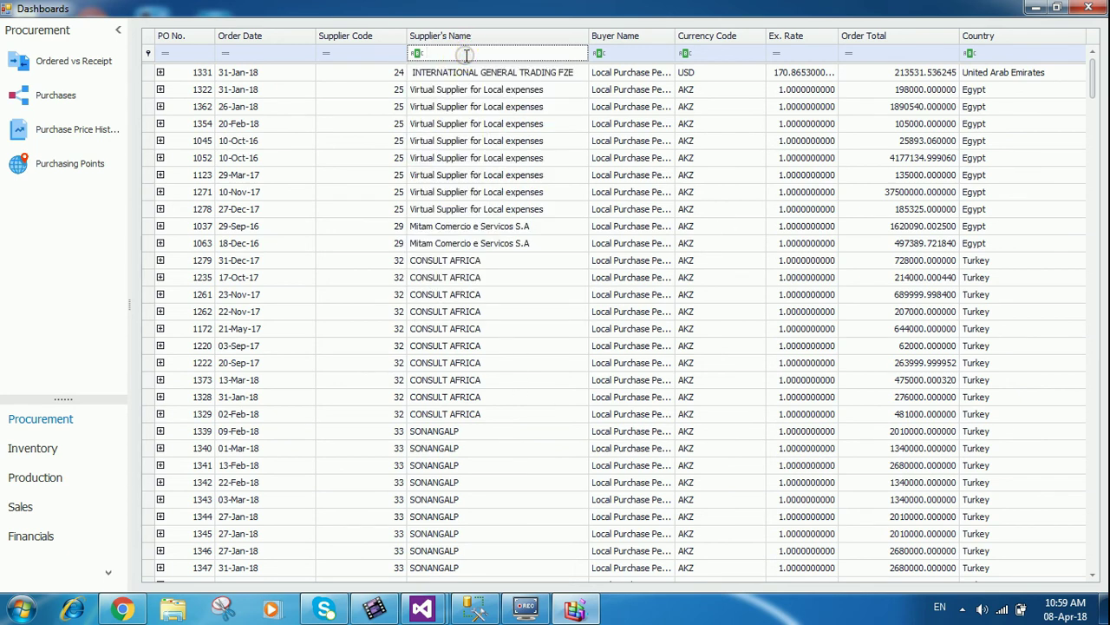
- Expand the first purchase order and view its Shipment Containers
click(160, 73)
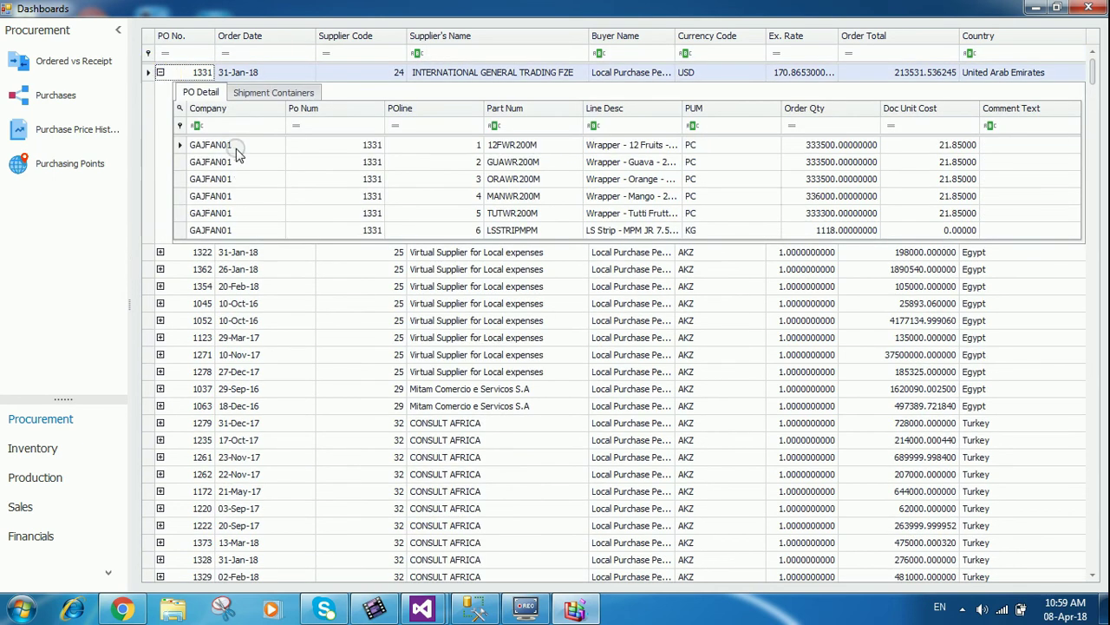
click(248, 93)
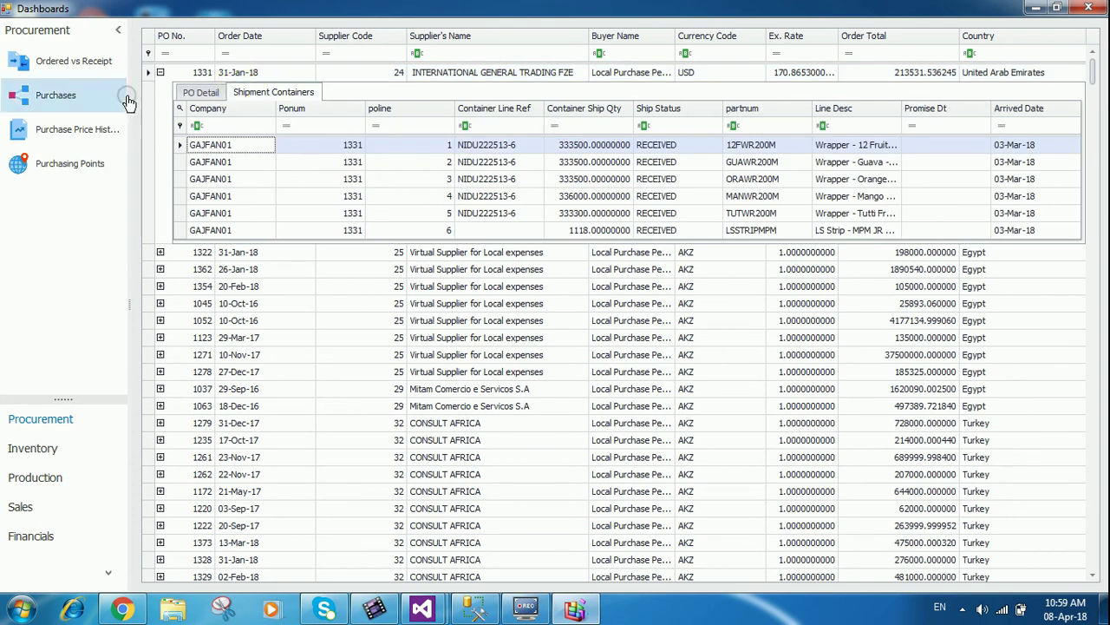
- Collapse the first purchase order and remove the Supplier Code column from the grid
click(160, 73)
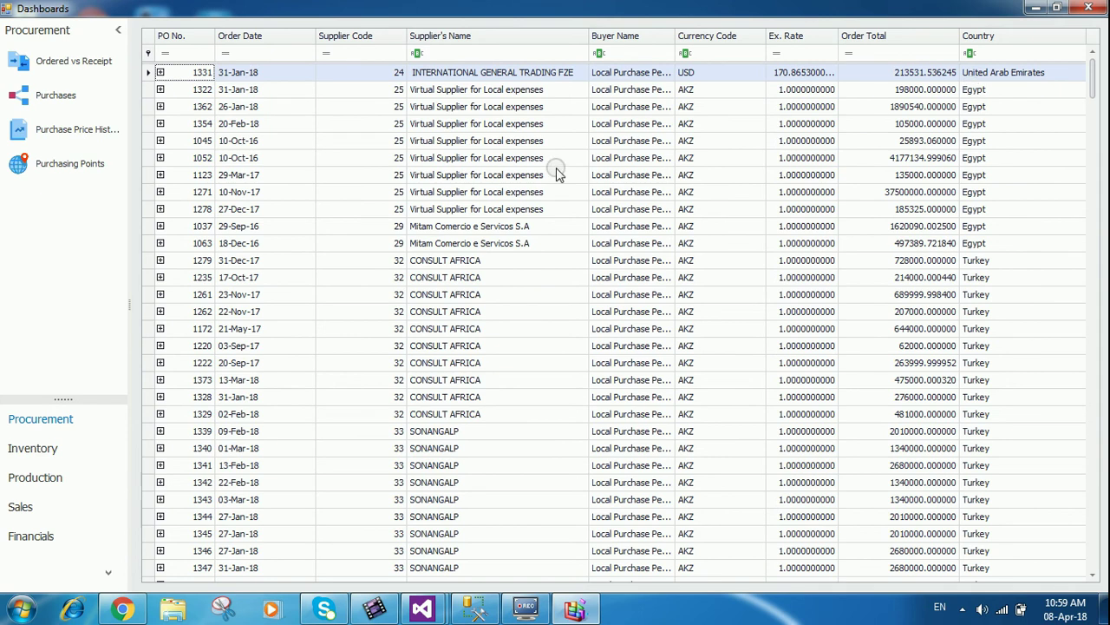
click(355, 41)
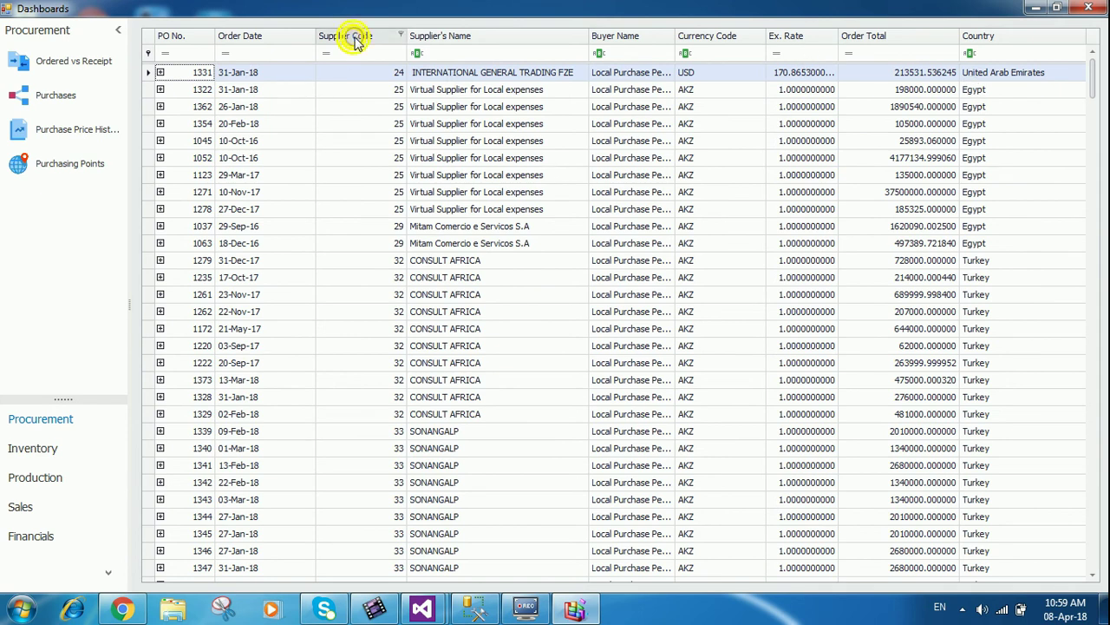
drag(355, 41, 401, 108)
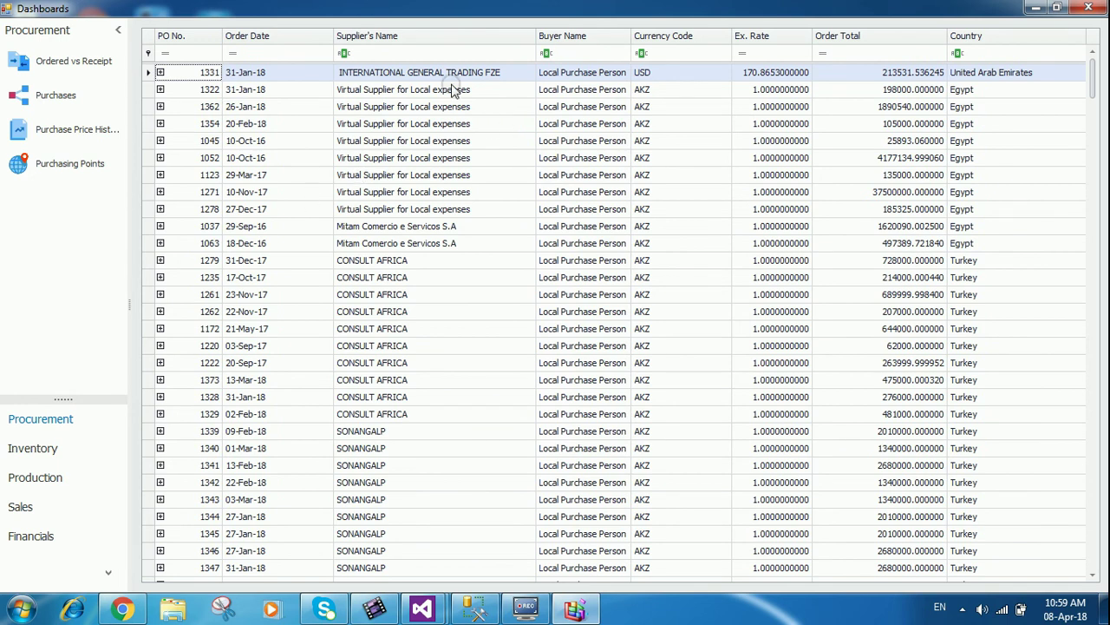
click(415, 140)
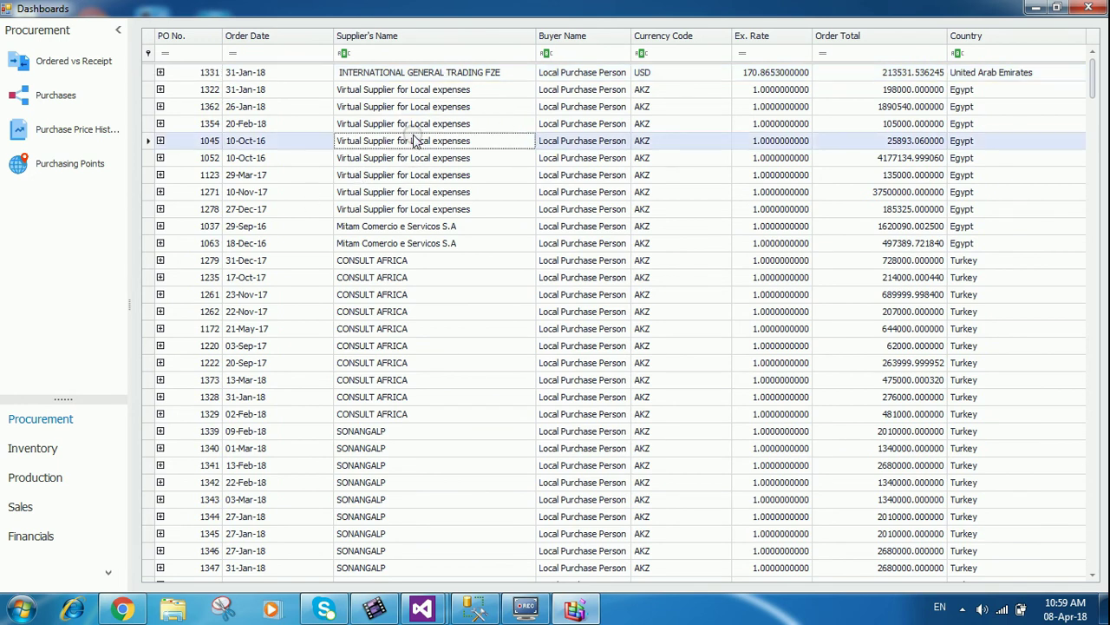
- Use the Column Chooser to add Company and Supplier Code as the first two columns of the purchase order grid
right_click(435, 43)
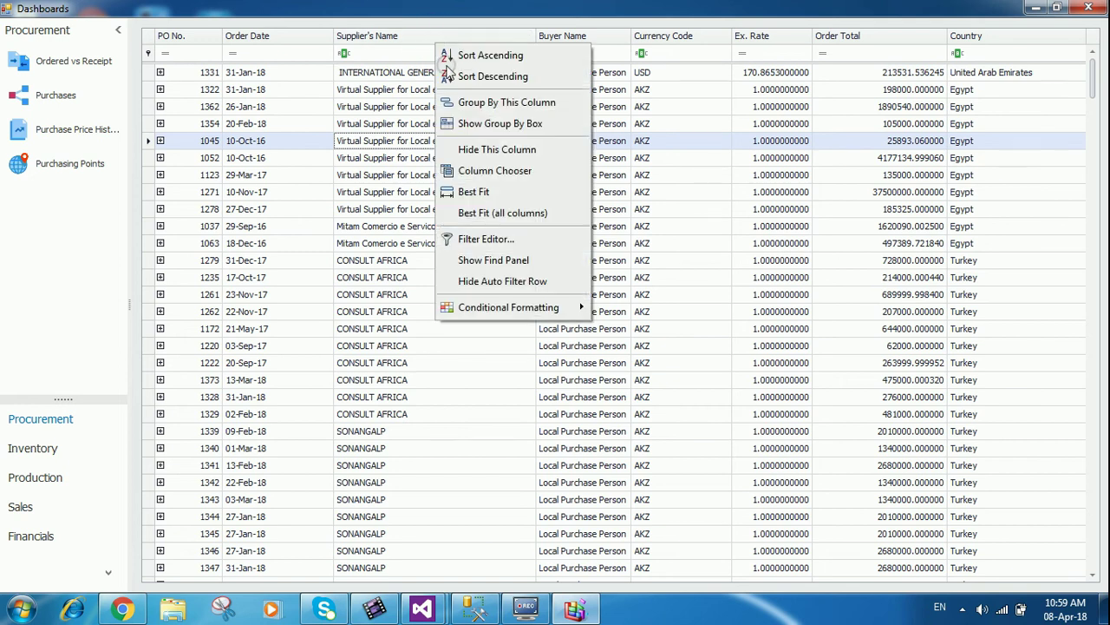
mouse_move(585, 312)
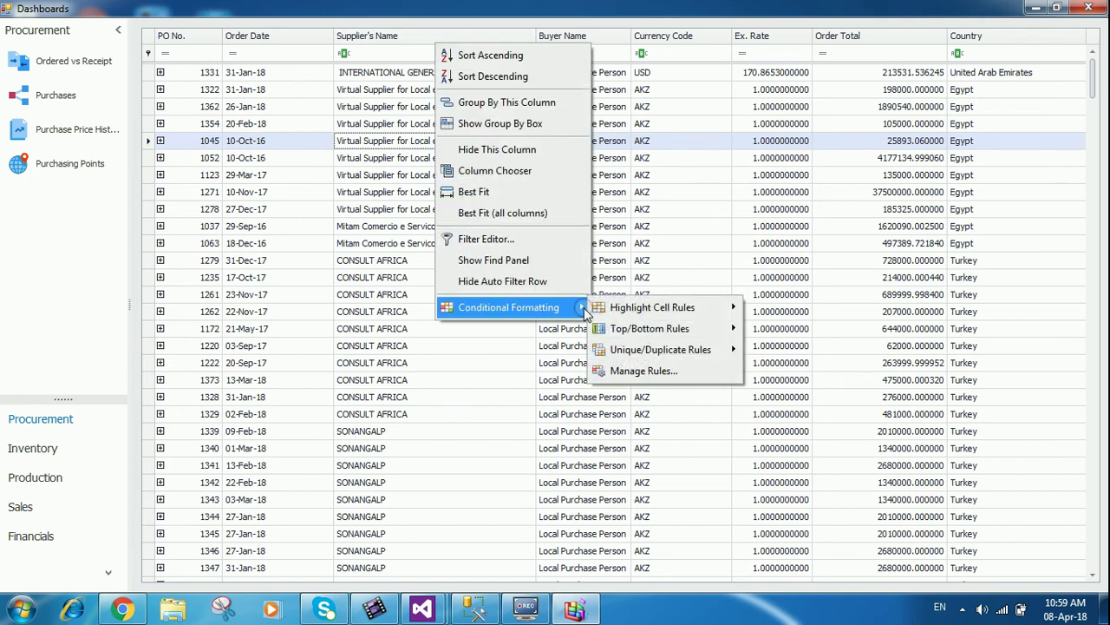
click(519, 171)
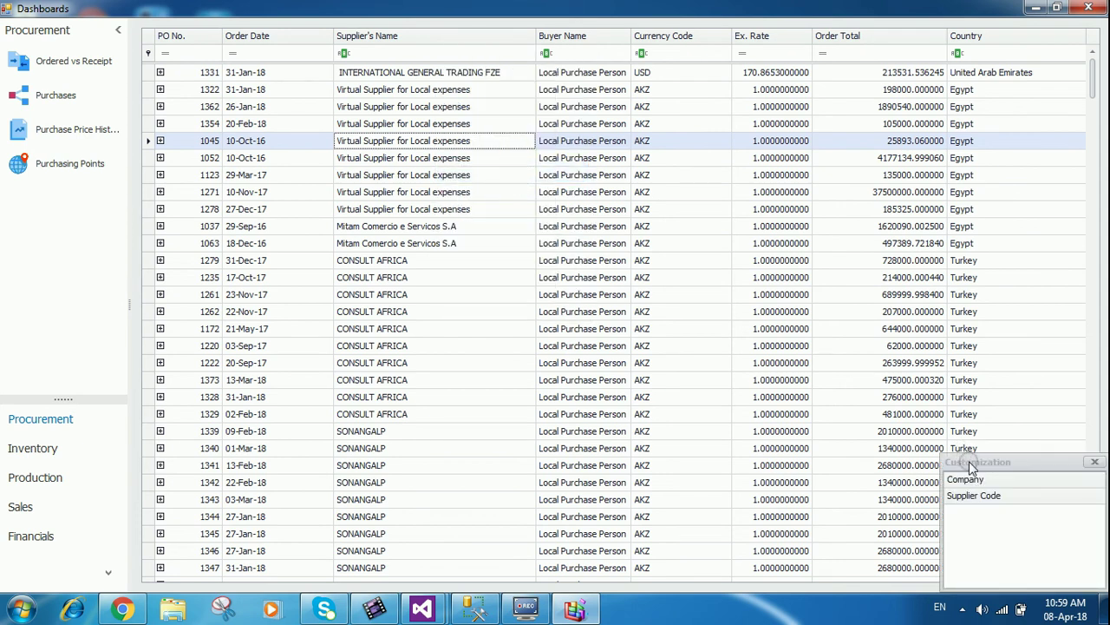
drag(968, 460, 833, 361)
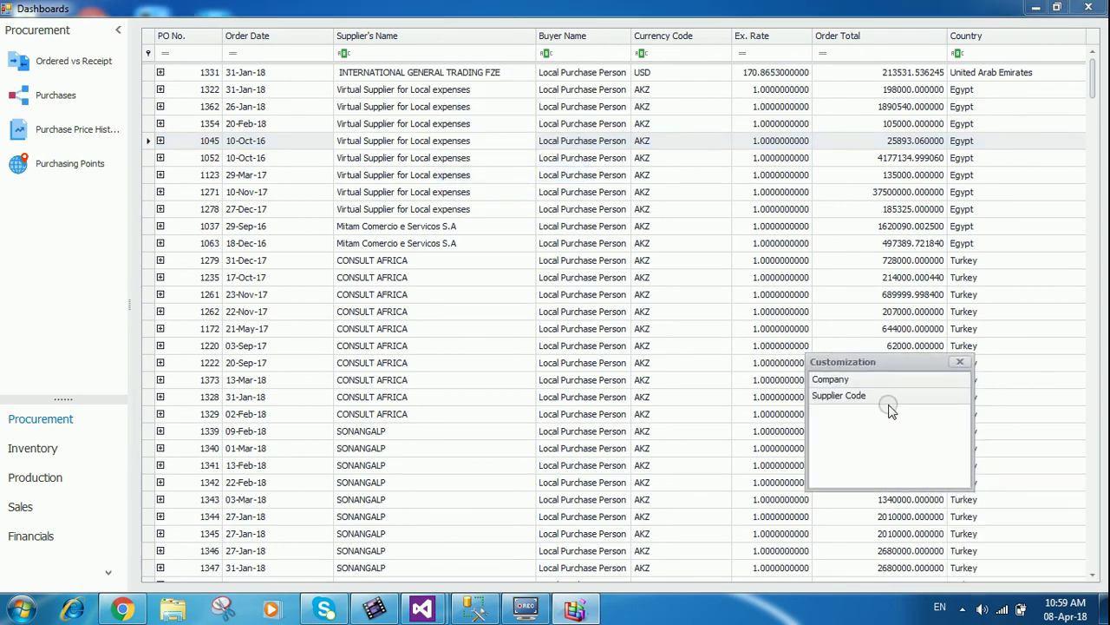
drag(856, 401, 169, 56)
drag(837, 382, 170, 56)
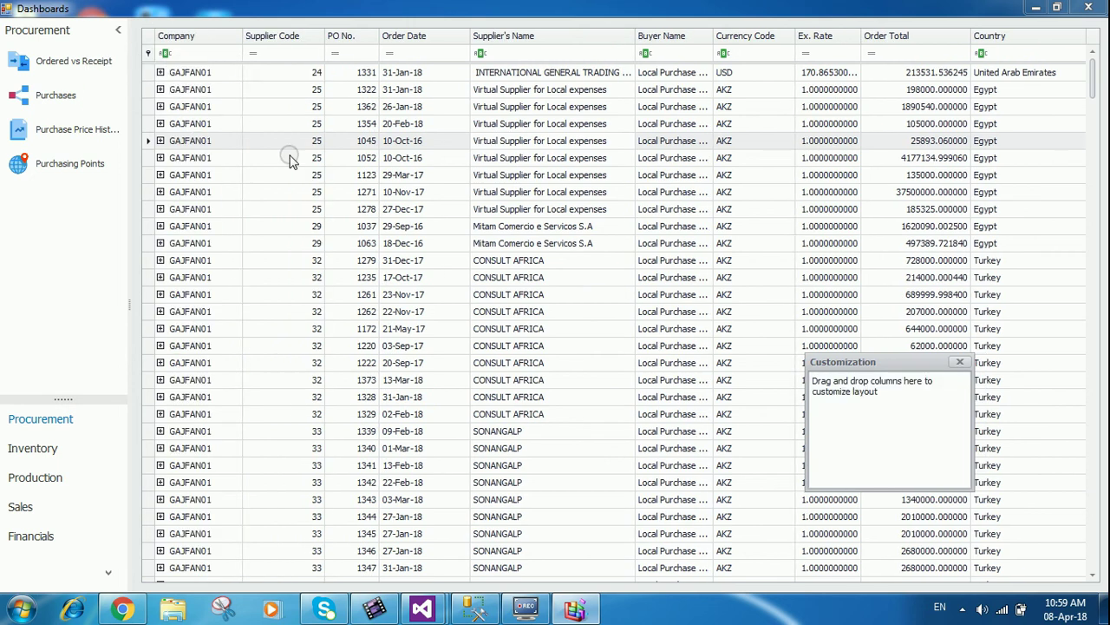
click(959, 362)
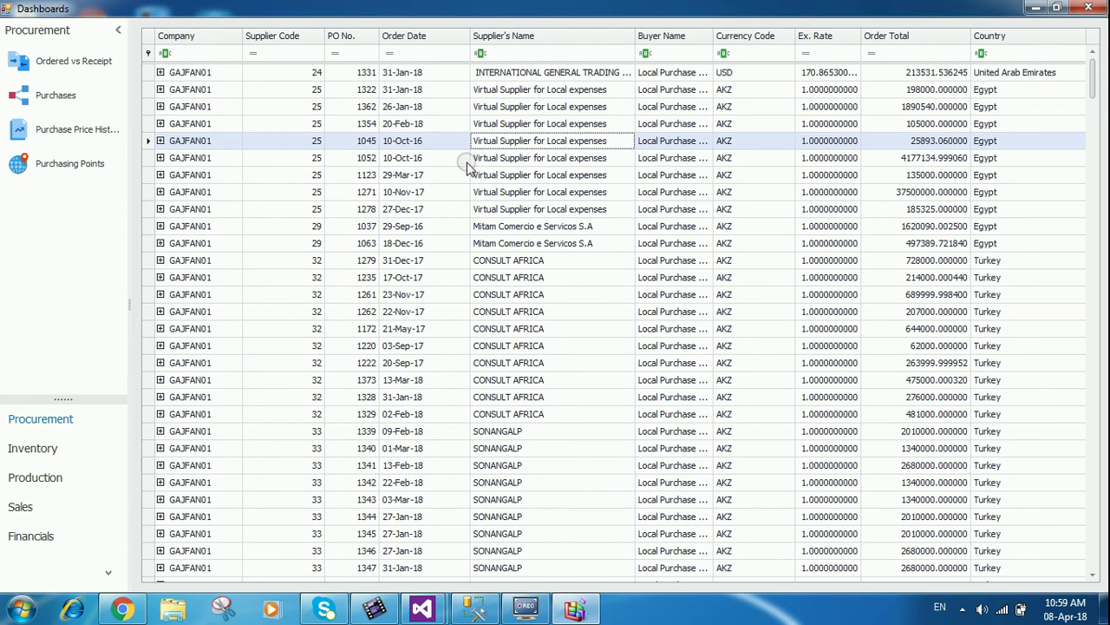
- Open the Purchase Price History dashboard and widen the Purchased Value column to show its full figures
click(69, 139)
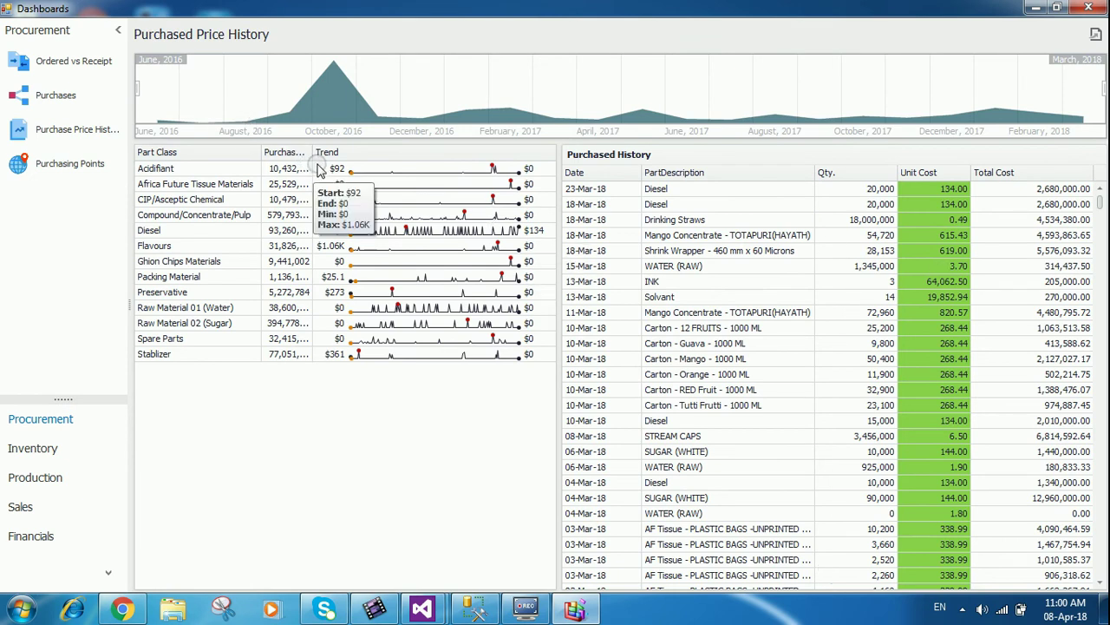
drag(314, 153, 353, 165)
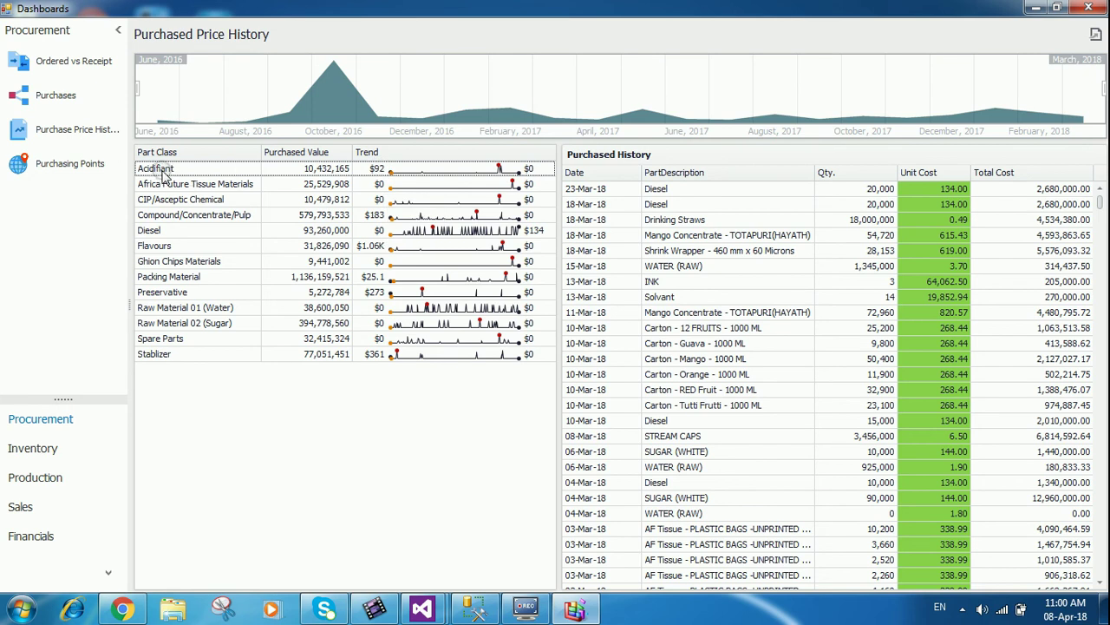
- Drill down into the Flavours part class, review the purchase history of Guava Flavour and Orange Flavour(Wild), and return to the part classes
click(164, 247)
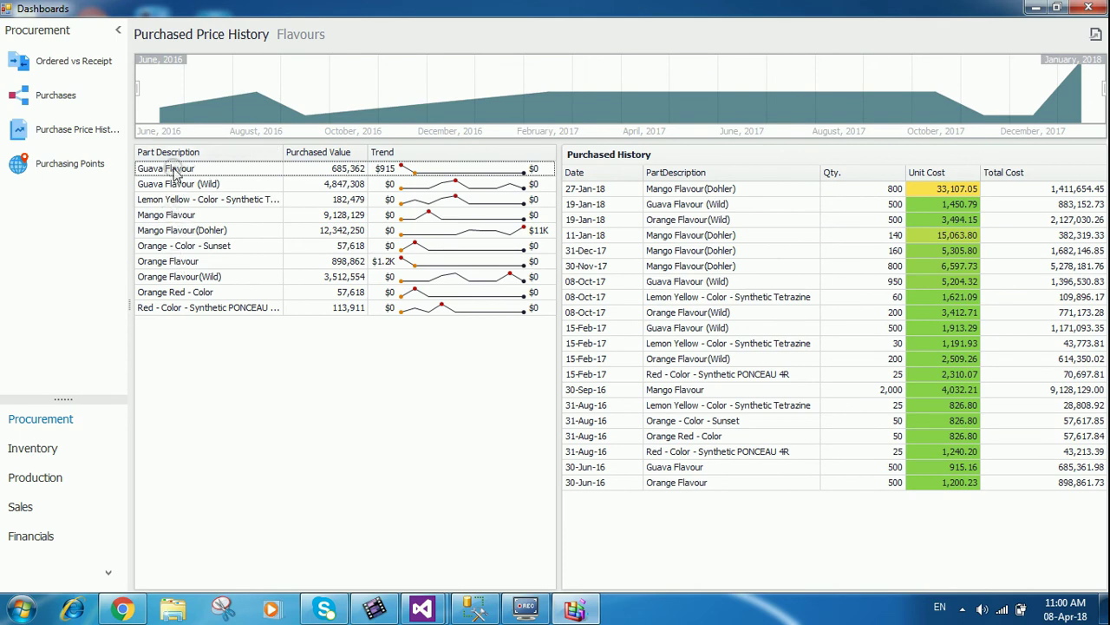
click(173, 168)
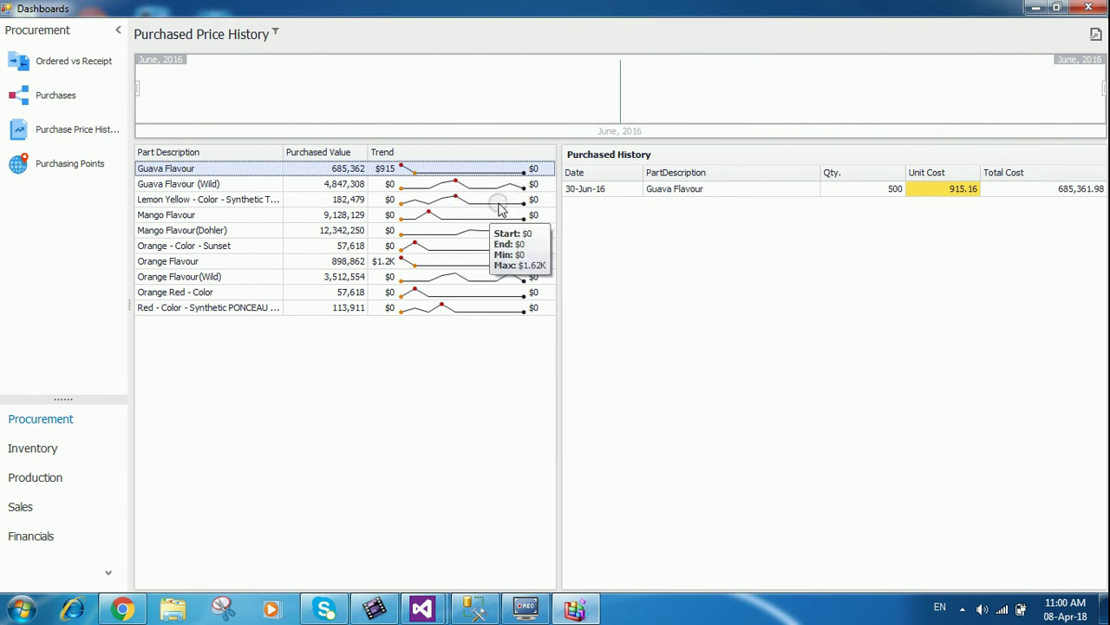
click(154, 277)
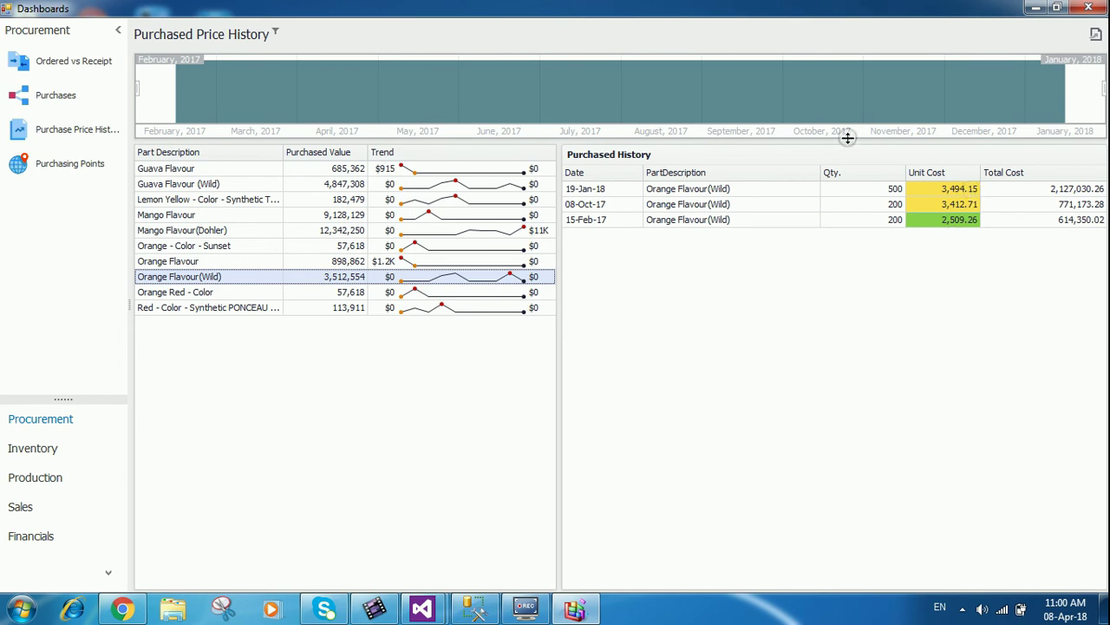
mouse_move(388, 186)
mouse_move(488, 228)
click(480, 307)
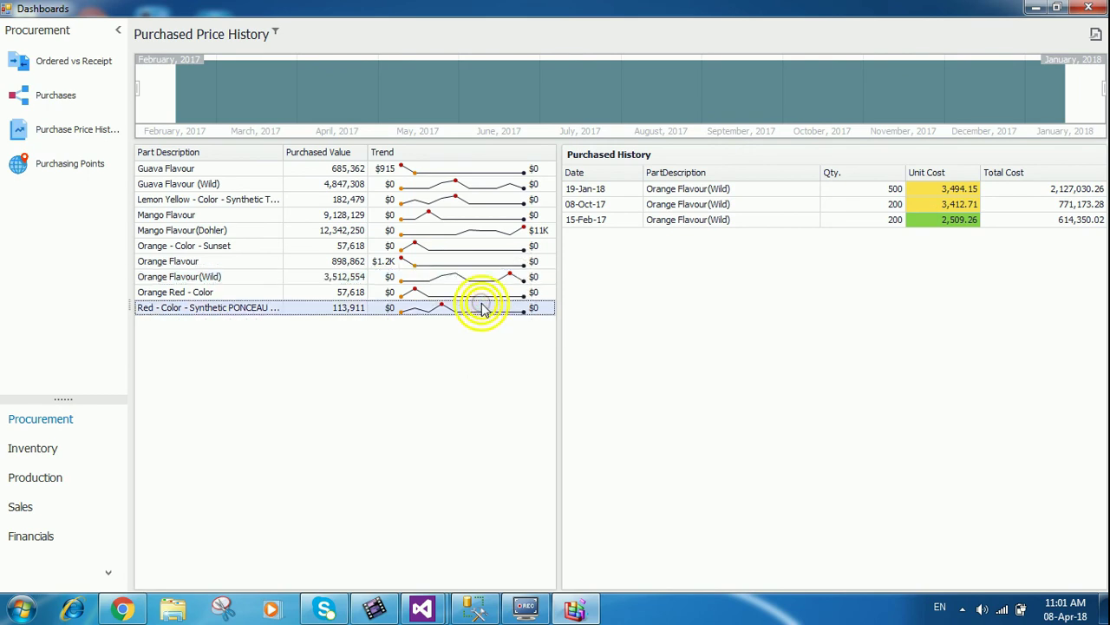
click(193, 170)
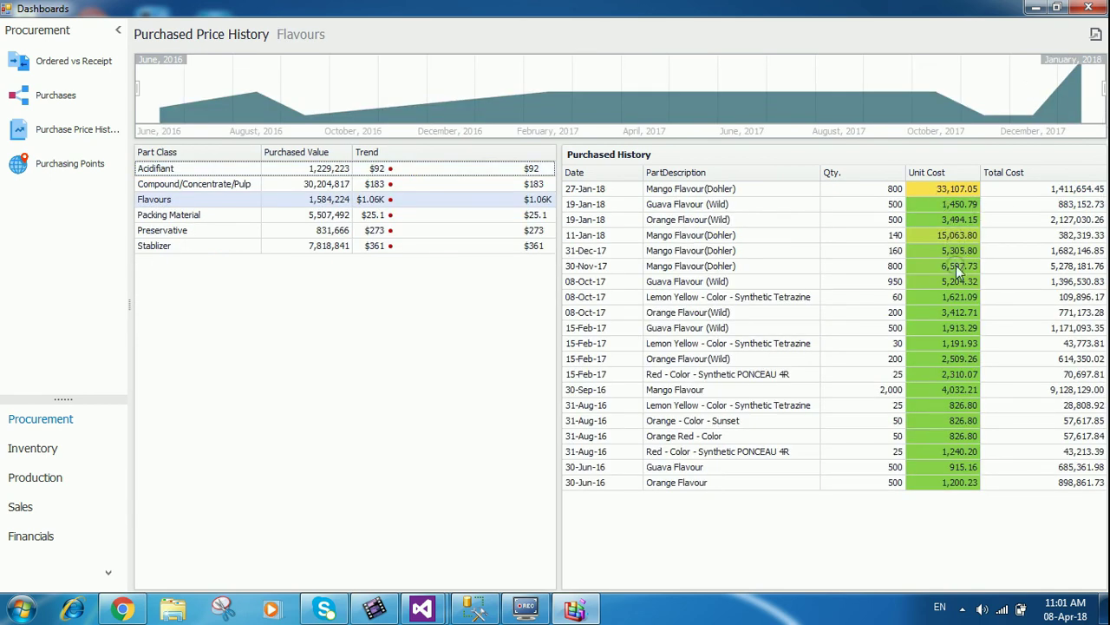
- Filter the price history timeline by successive short periods, including May to June 2017 and September to October 2016
mouse_move(539, 203)
click(743, 117)
click(483, 107)
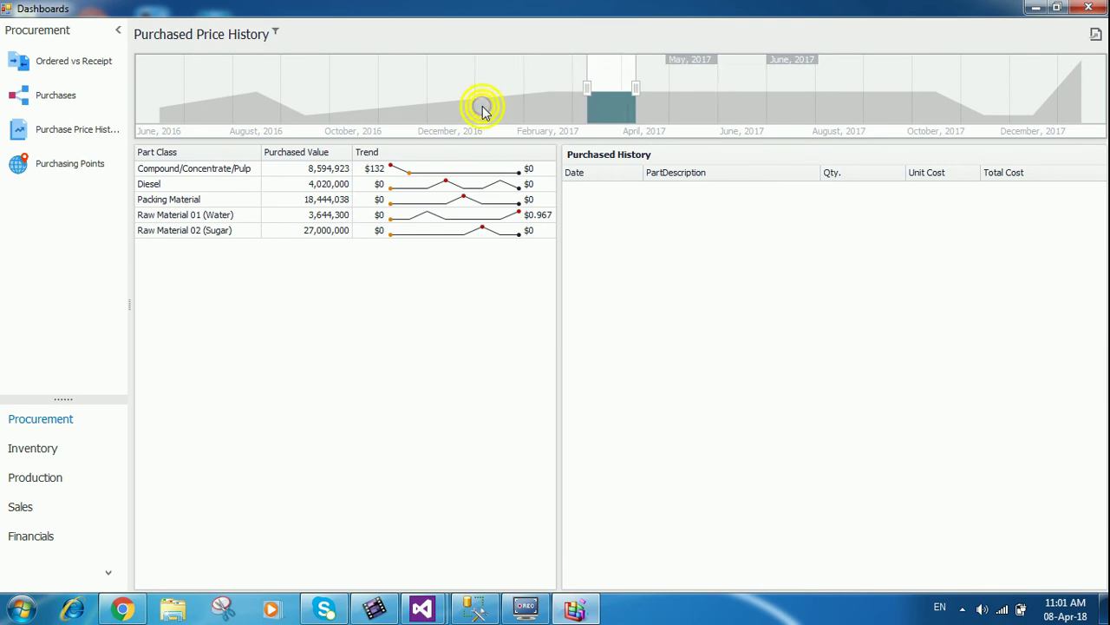
click(344, 104)
click(218, 105)
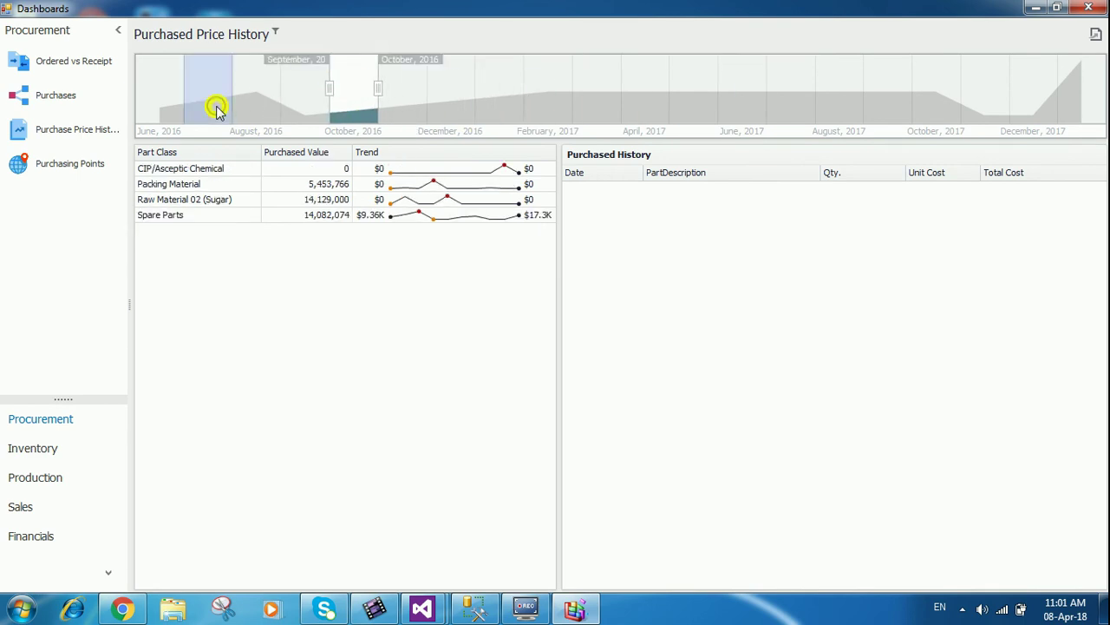
- Open the Purchasing Points dashboard and select South Africa on the map to view its suppliers and parts
click(81, 169)
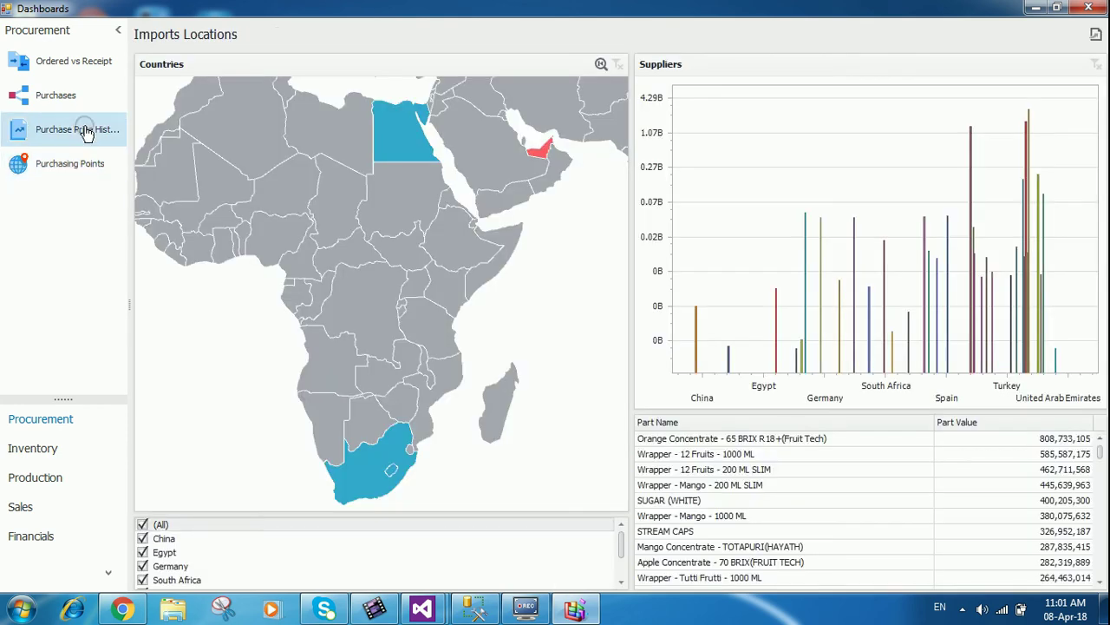
click(577, 363)
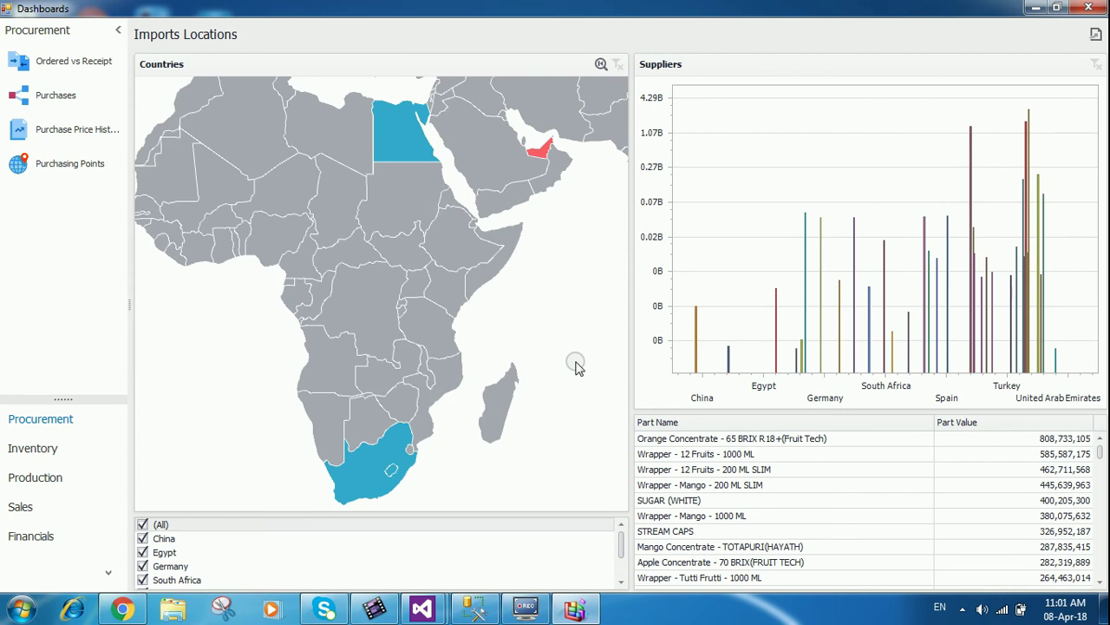
click(716, 403)
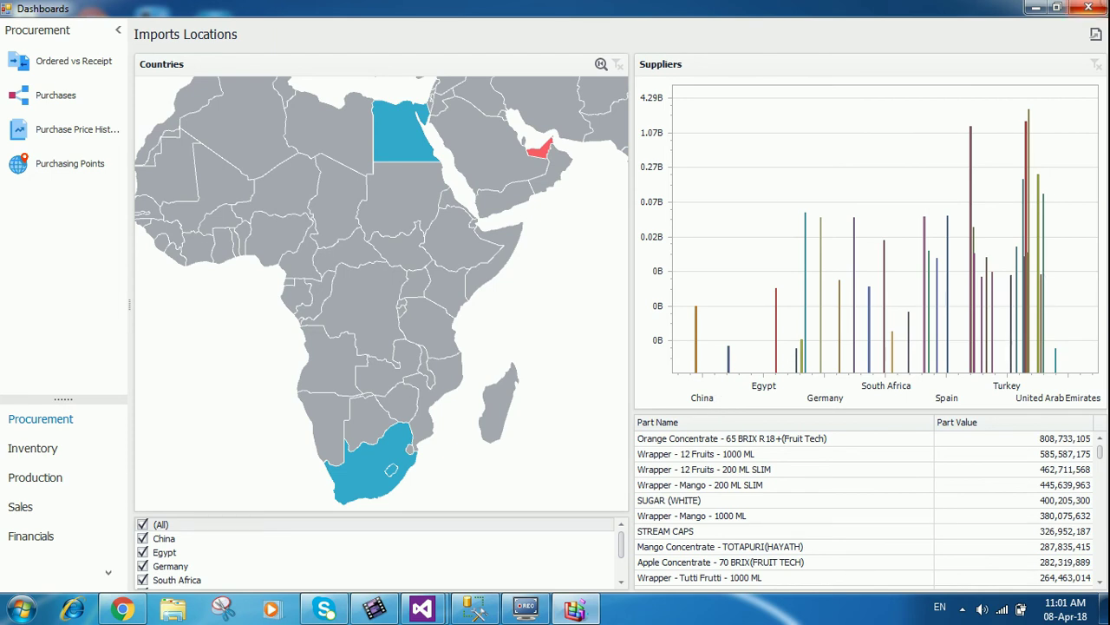
click(165, 452)
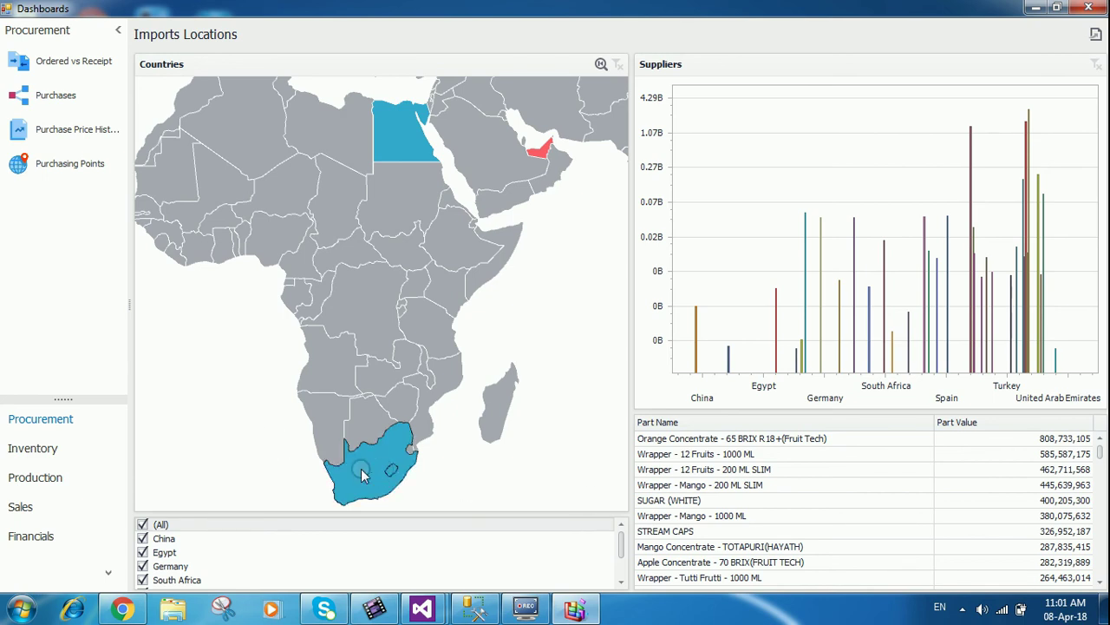
mouse_move(367, 490)
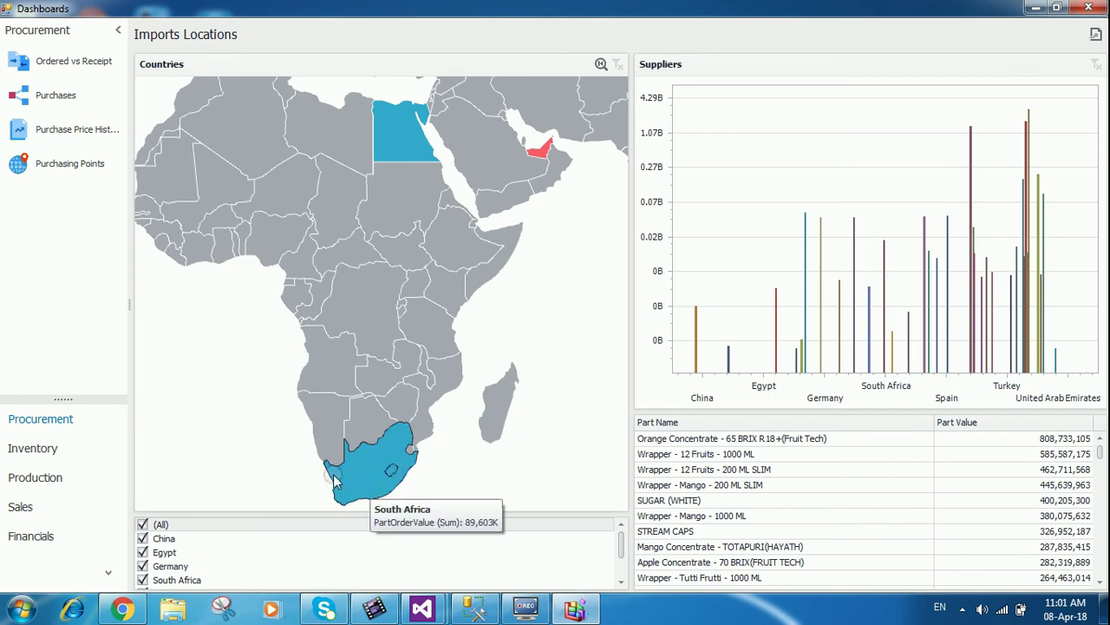
click(358, 482)
mouse_move(787, 291)
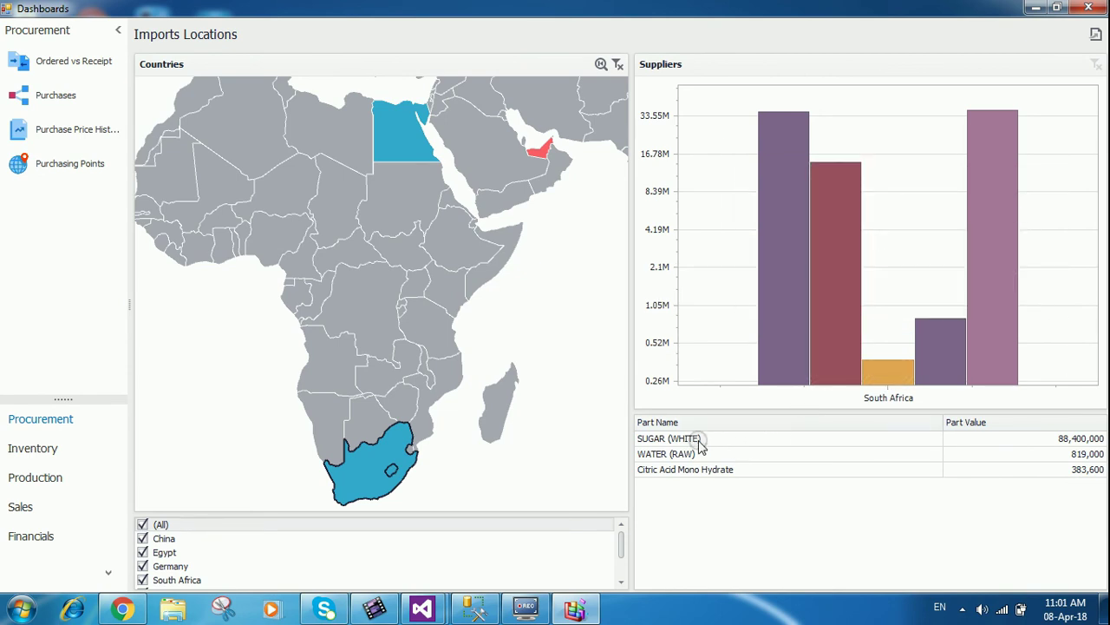
- Select Germany on the map and examine the parts bought from its individual suppliers, clearing the supplier filter at the end
drag(401, 207, 428, 418)
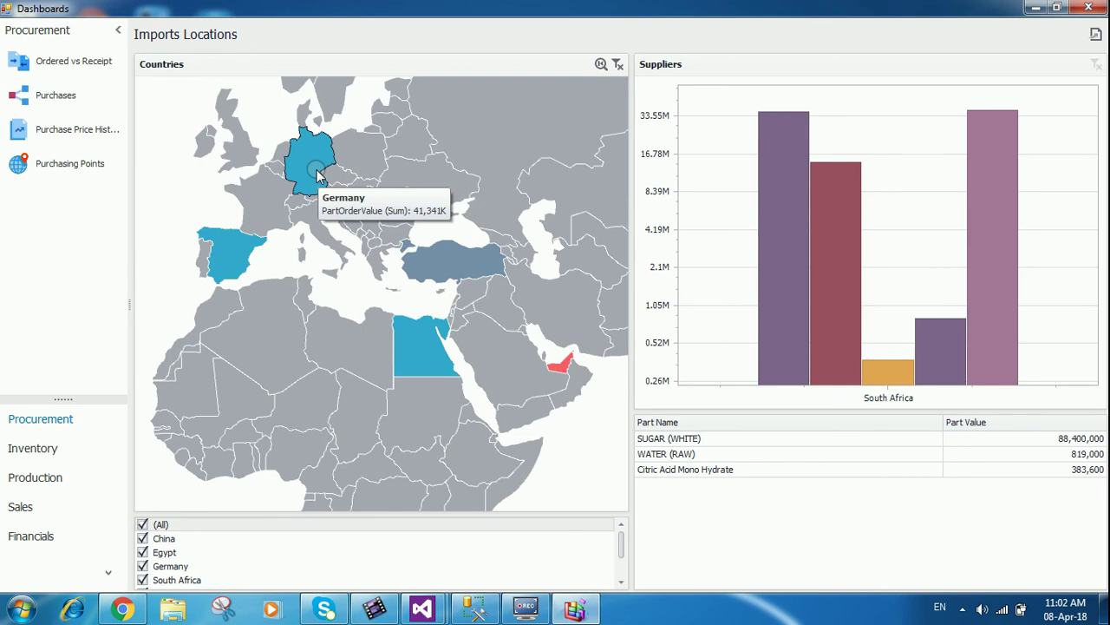
click(314, 169)
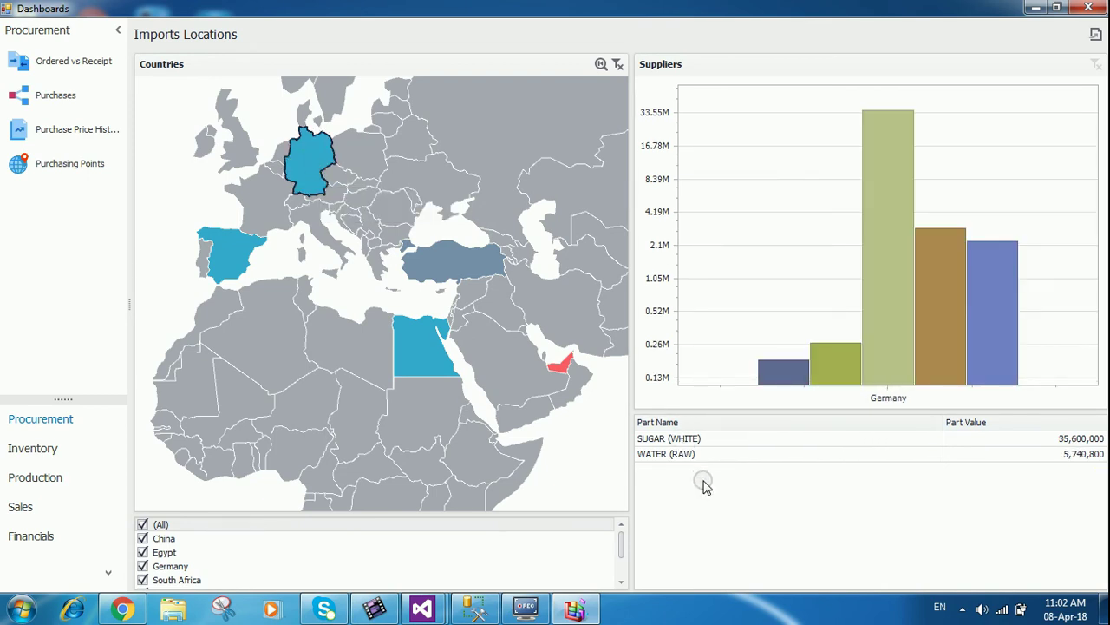
mouse_move(906, 324)
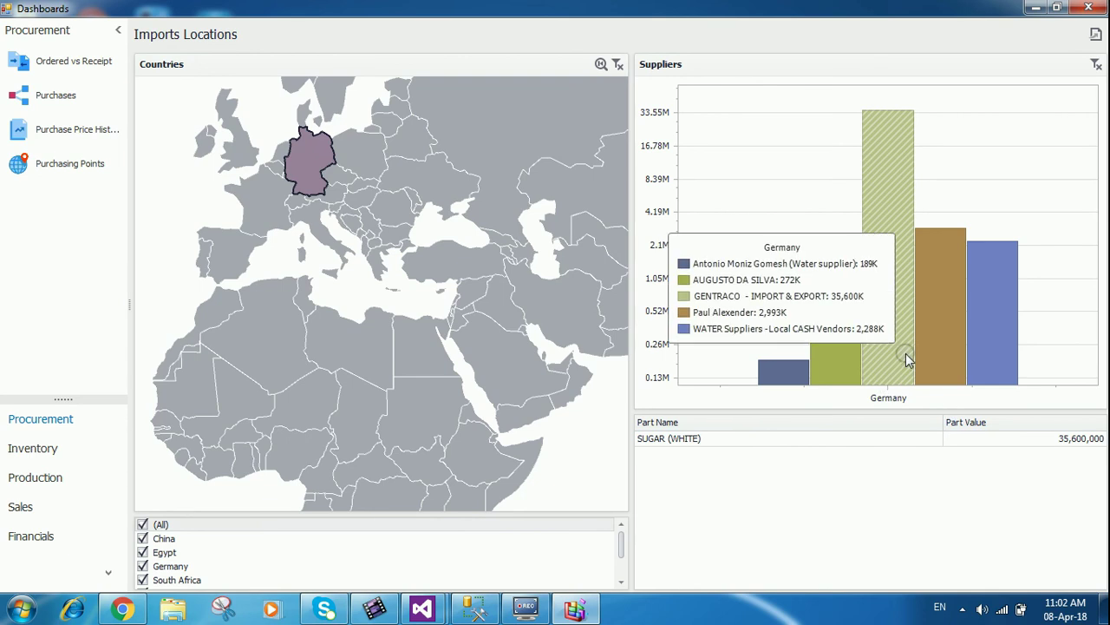
click(782, 380)
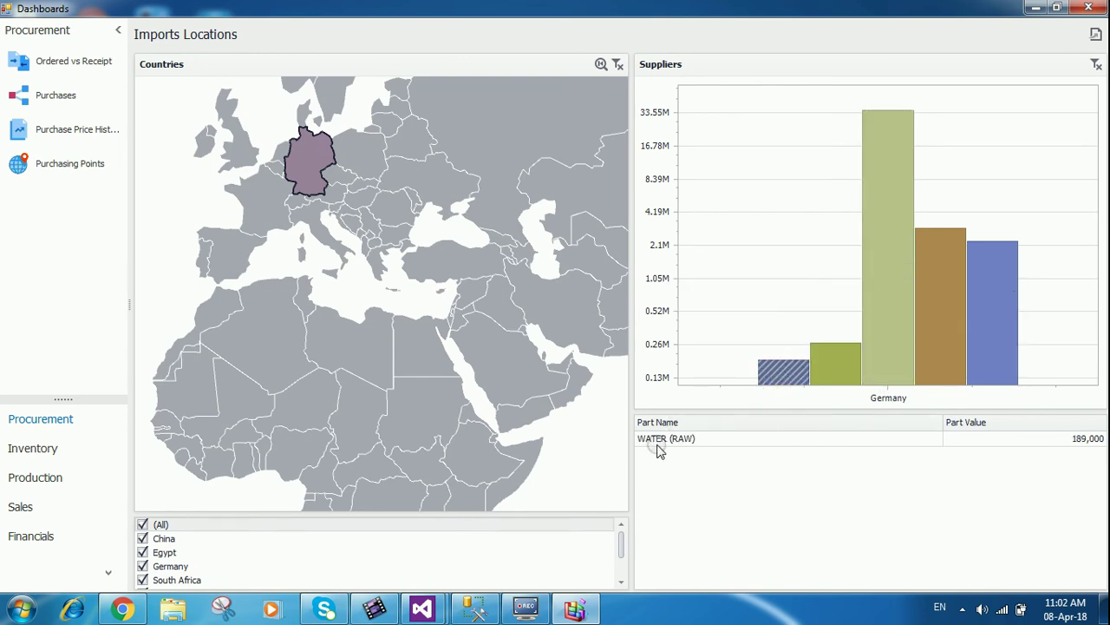
click(983, 341)
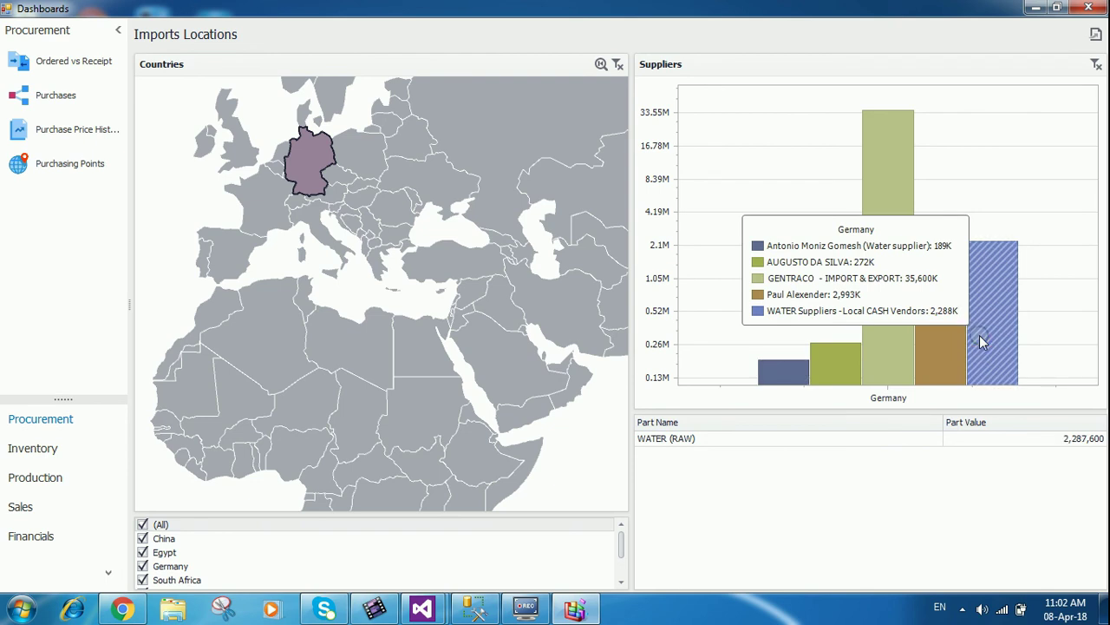
click(1096, 66)
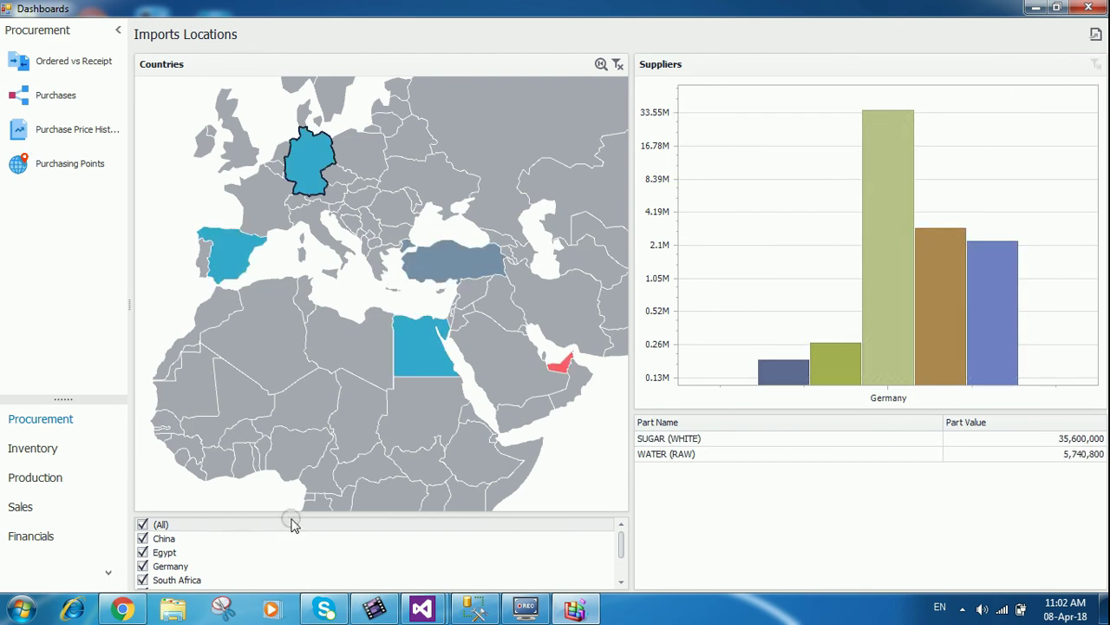
- Select China on the map to view its suppliers and parts, and clear the country filter
drag(539, 304, 500, 206)
scroll(500, 206, down, 3)
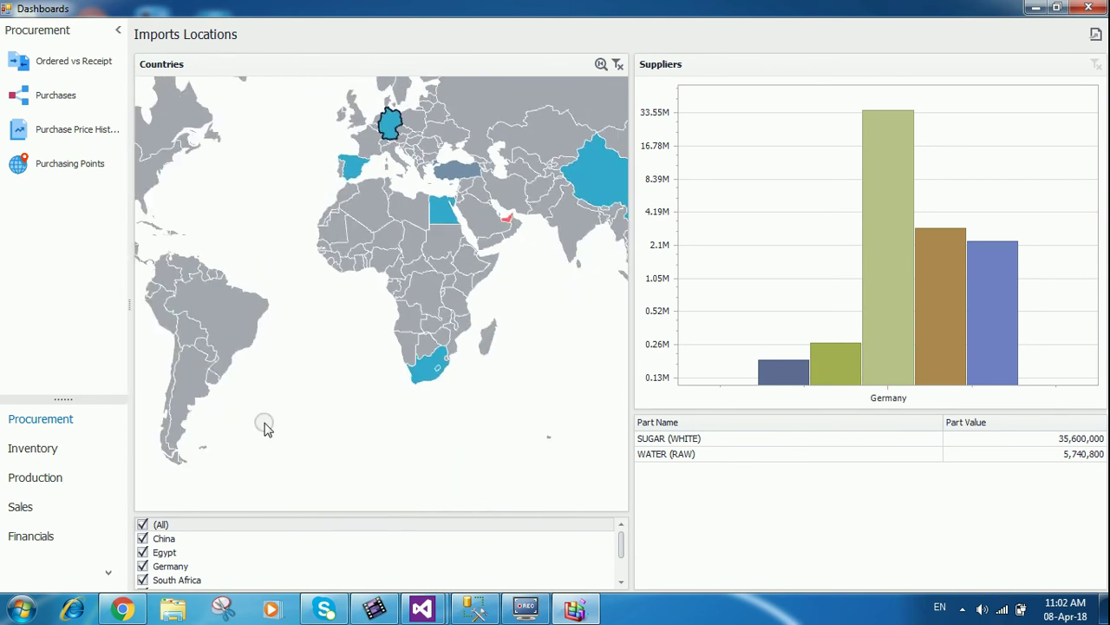
drag(330, 399, 308, 415)
drag(546, 339, 508, 398)
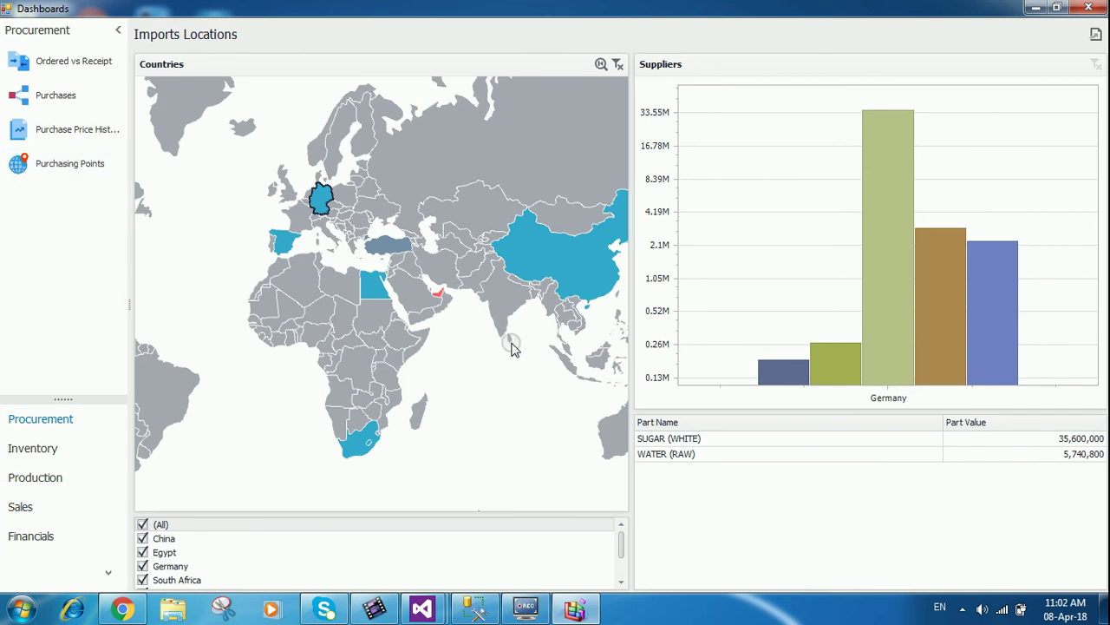
drag(511, 345, 192, 470)
click(258, 360)
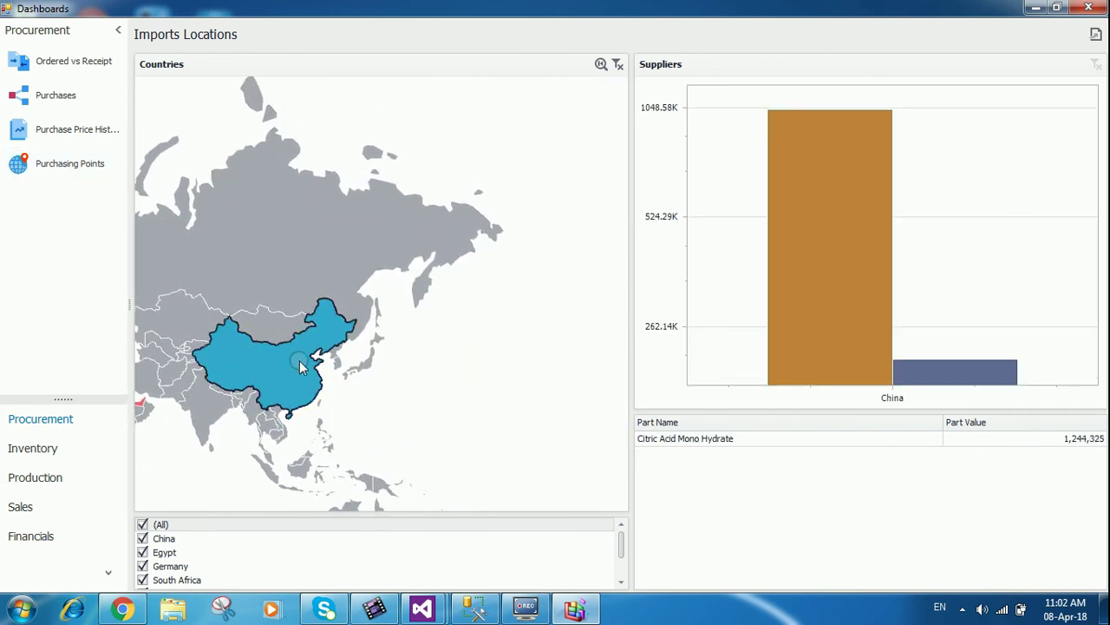
mouse_move(874, 196)
click(618, 66)
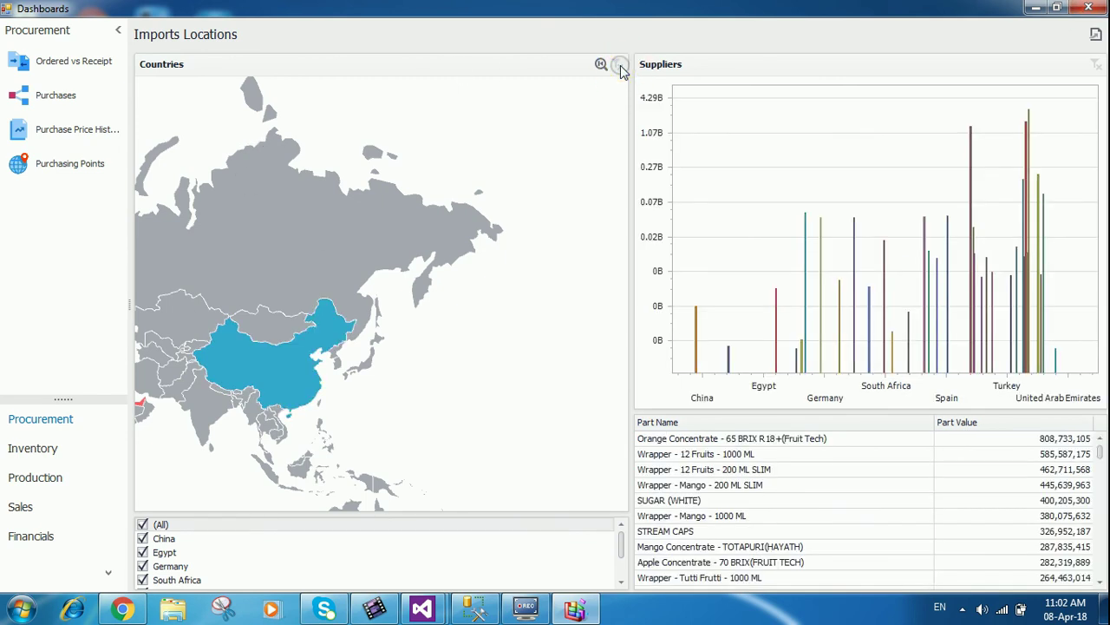
- Switch to the Production category and open the Production Cost dashboard
drag(506, 373, 520, 396)
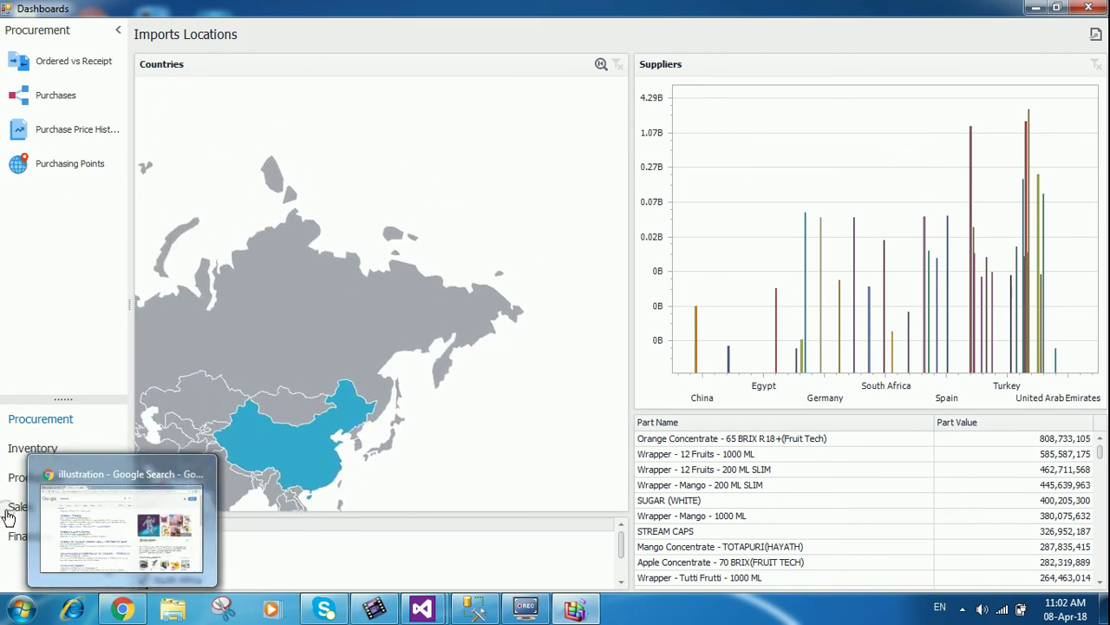
click(40, 480)
click(87, 66)
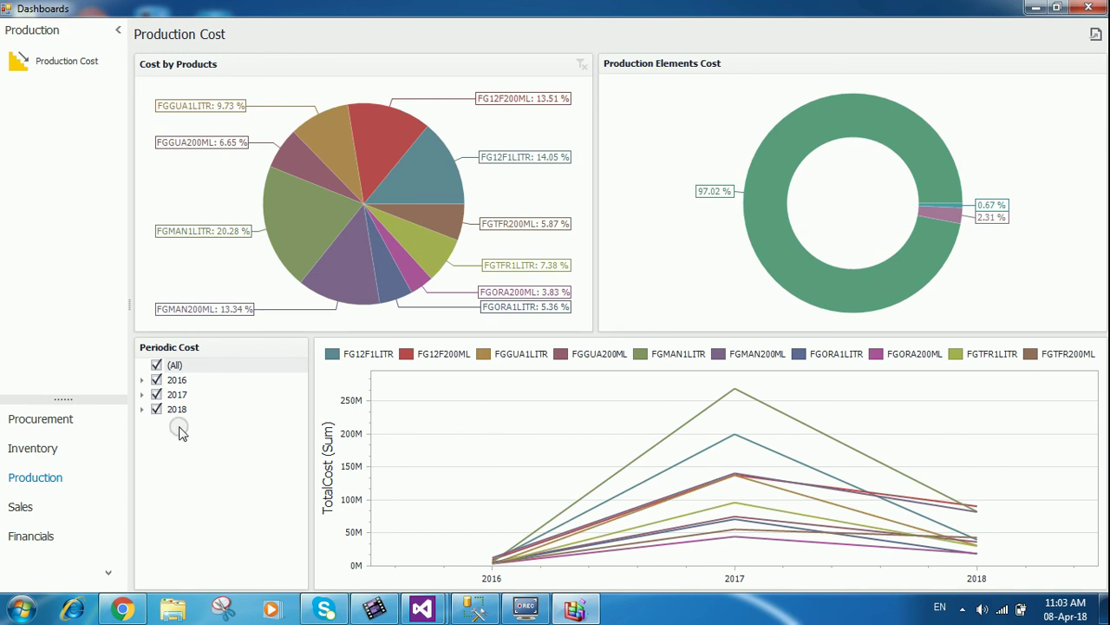
- Open and close the print preview of the Production Cost dashboard, and view its export options without exporting
click(1096, 34)
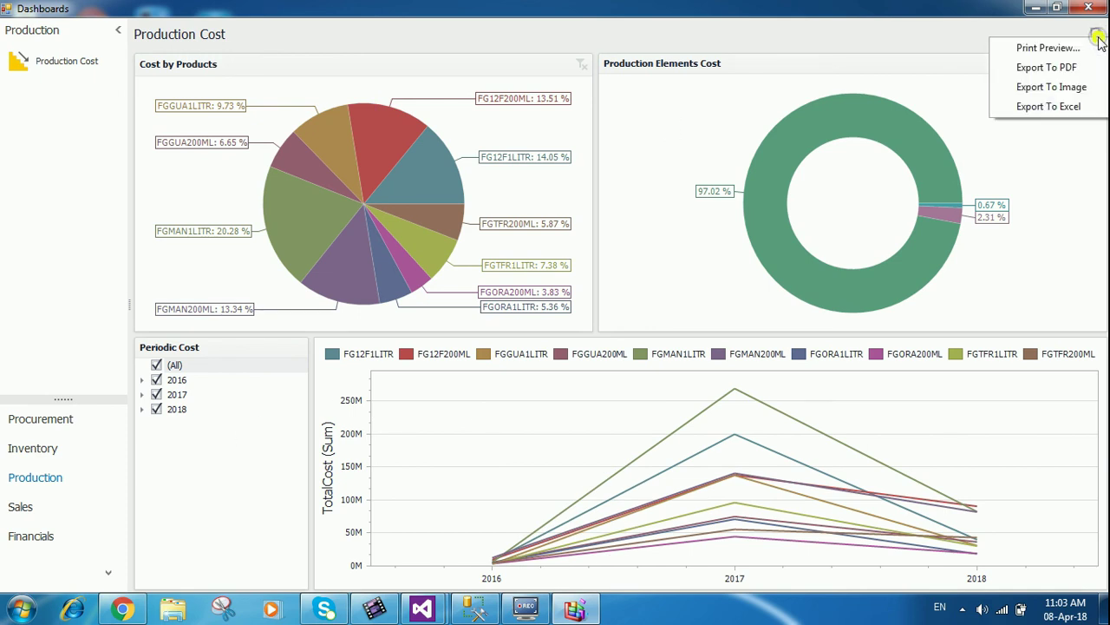
click(1054, 48)
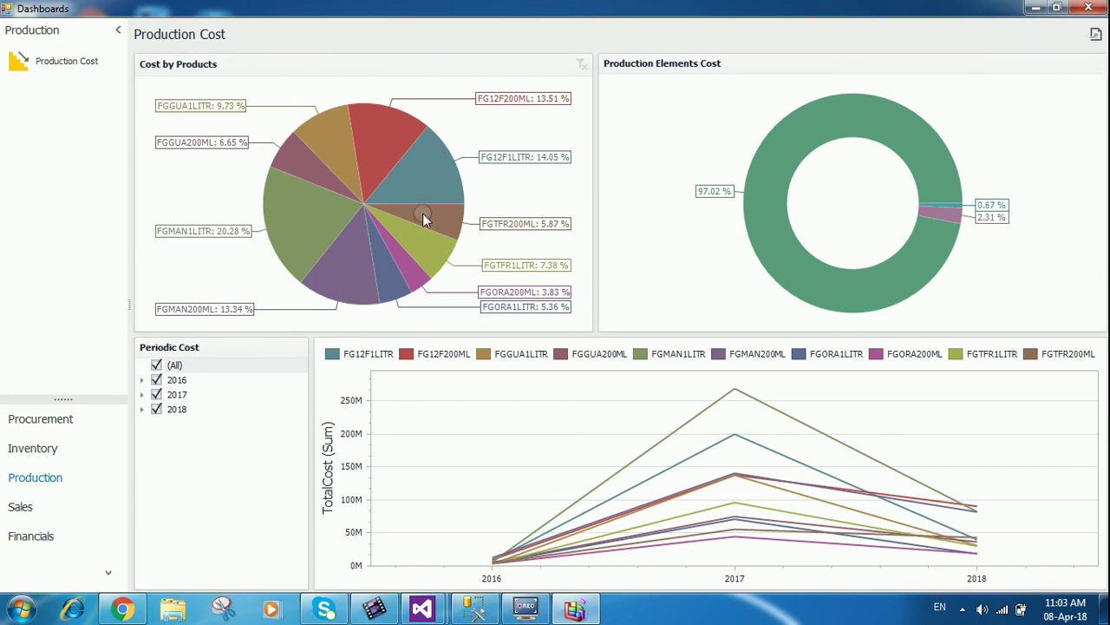
scroll(785, 380, down, 3)
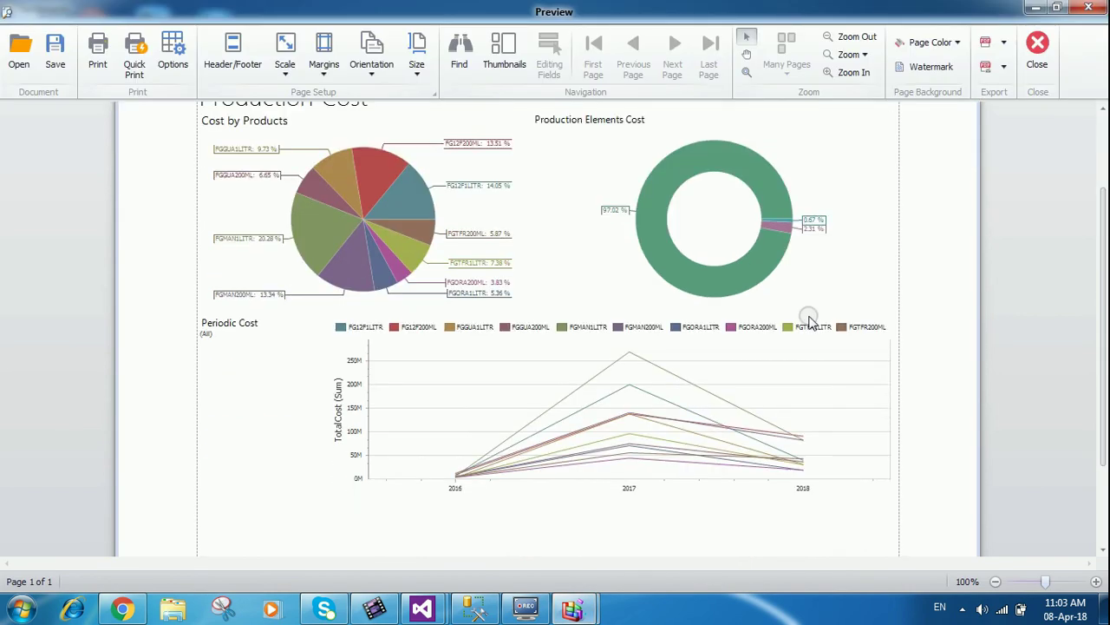
scroll(657, 307, up, 3)
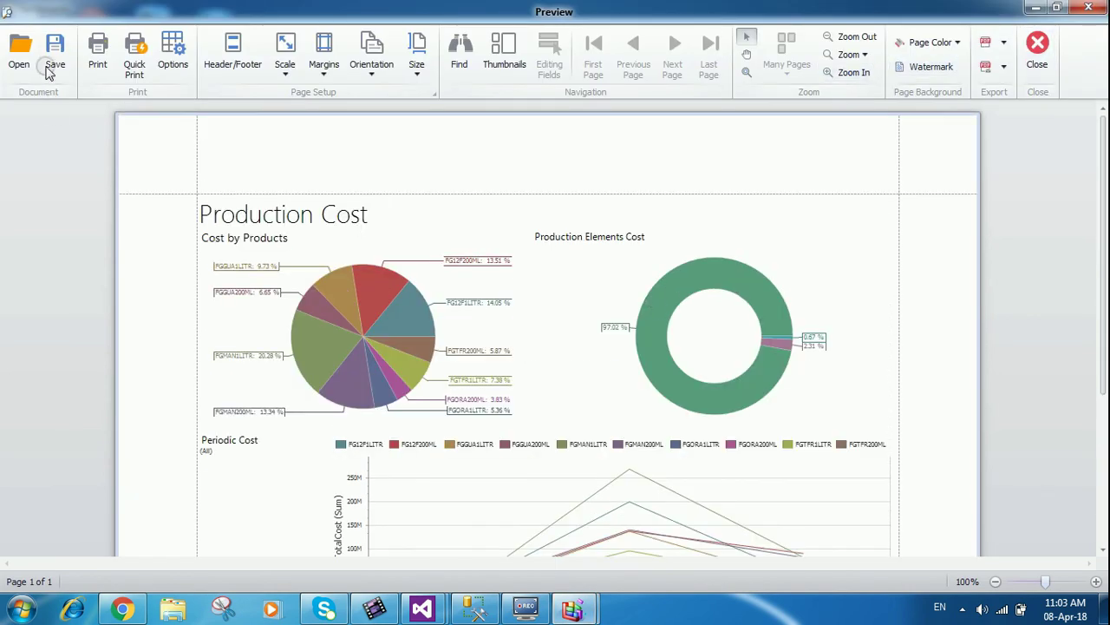
click(1022, 50)
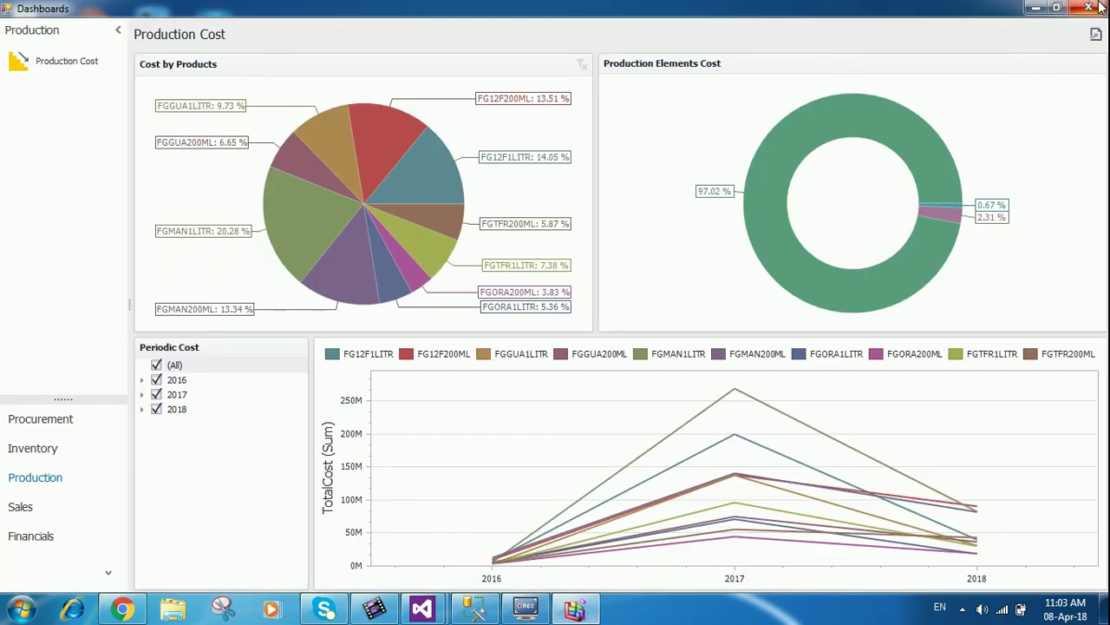
click(1095, 33)
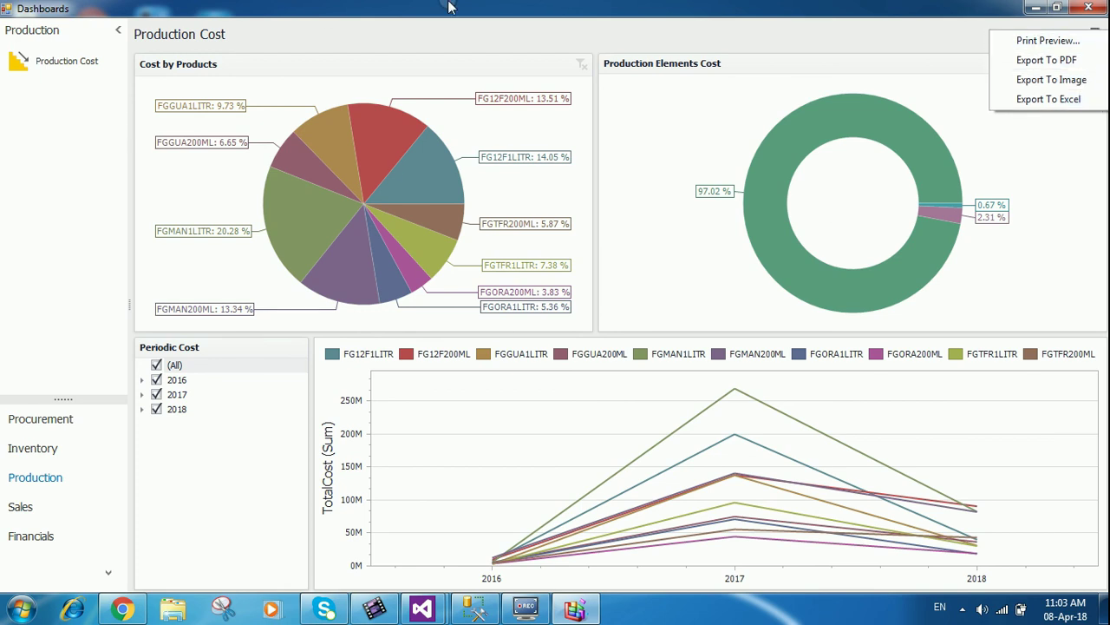
click(375, 40)
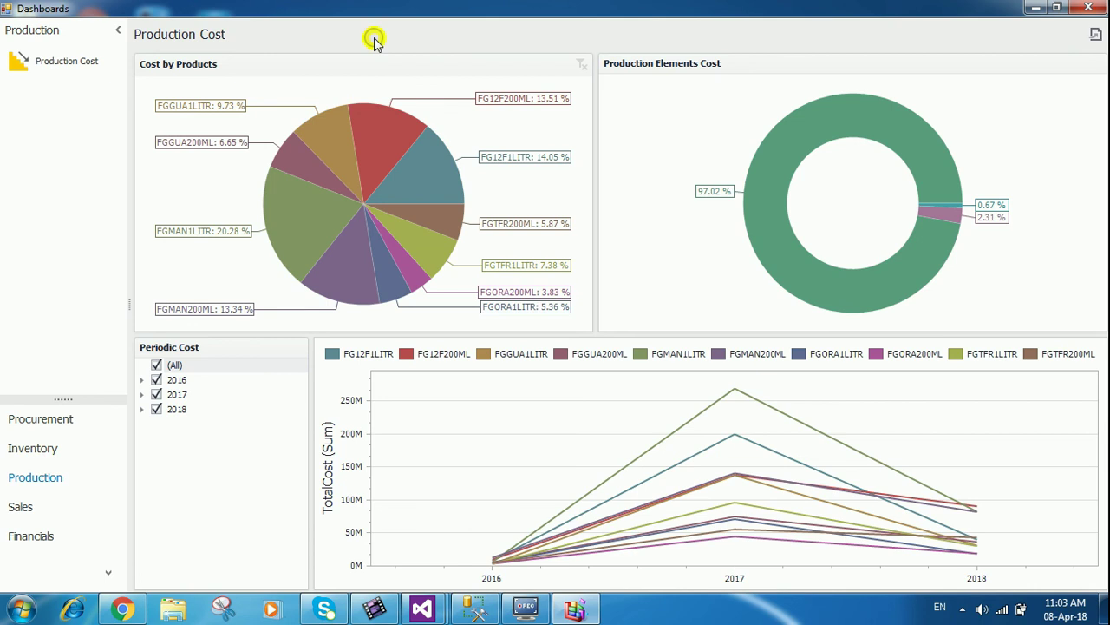
- Switch to the Financials category, widen the navigation pane to show full names, and open the Customers Outstanding dashboard
click(26, 536)
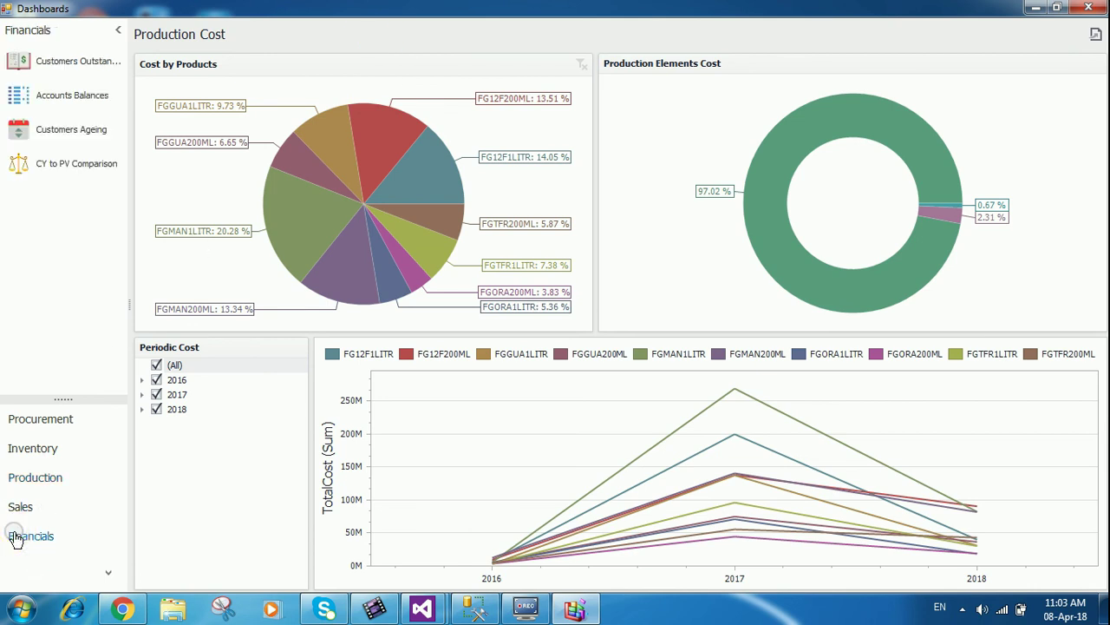
drag(128, 116, 192, 108)
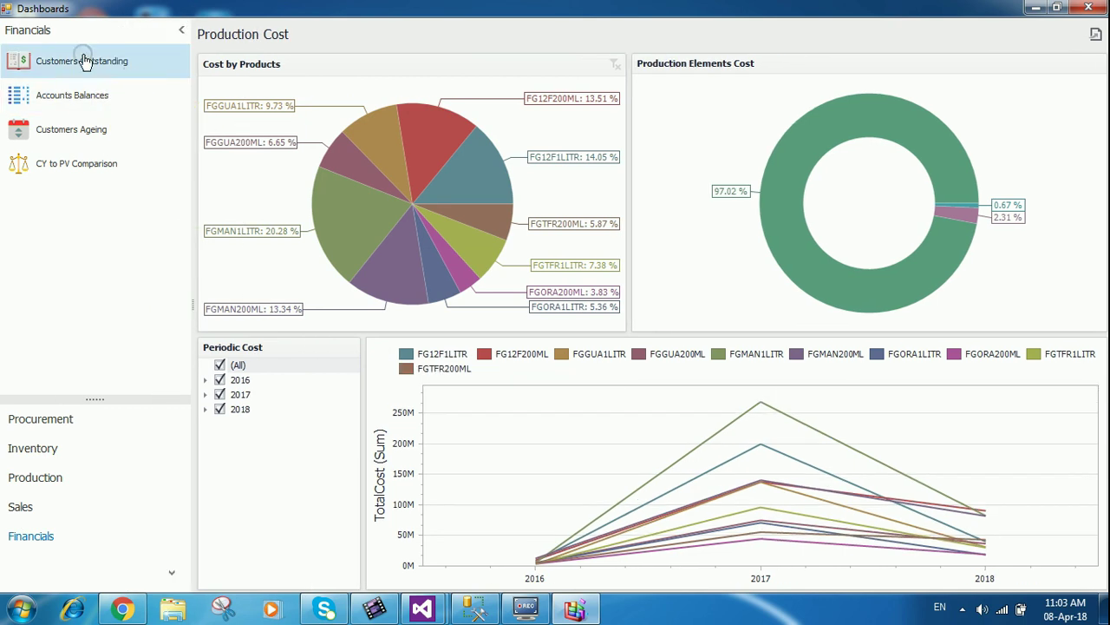
click(76, 59)
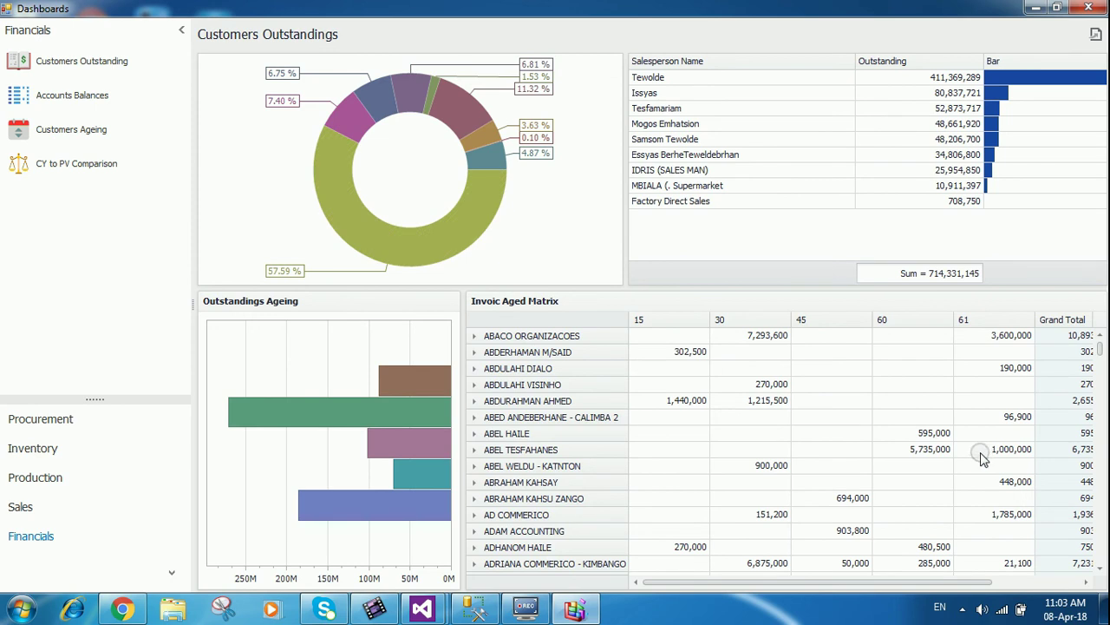
- Filter the outstandings by the salesperson with the largest balance and expand the invoices of ANGOLATINO IMPORT & EXPORT in the aged matrix
mouse_move(274, 424)
mouse_move(414, 375)
mouse_move(371, 243)
click(643, 80)
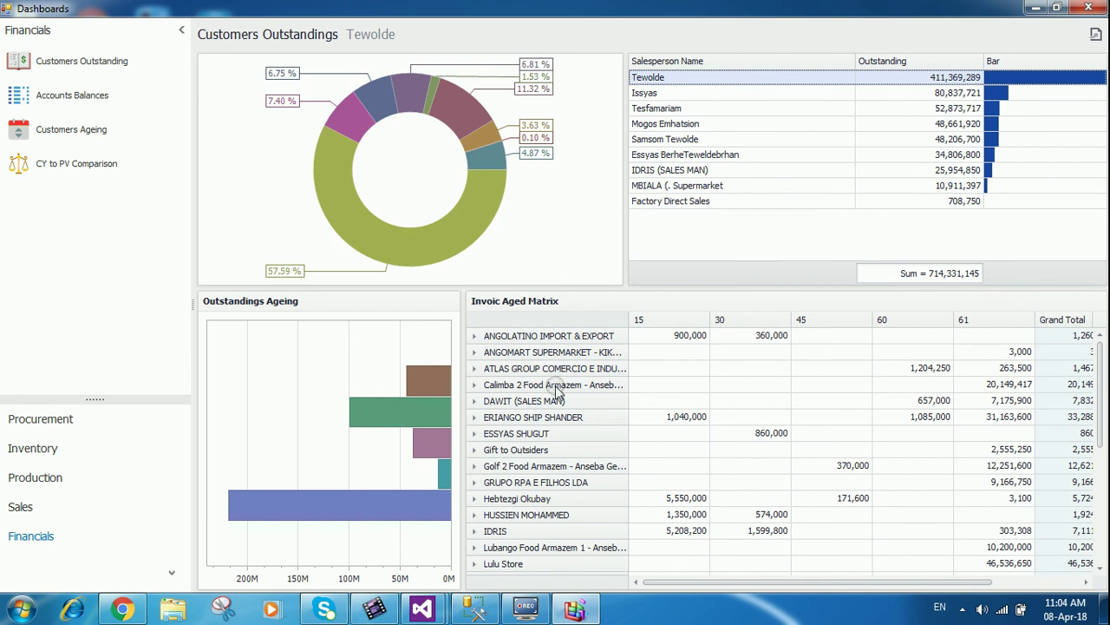
click(474, 337)
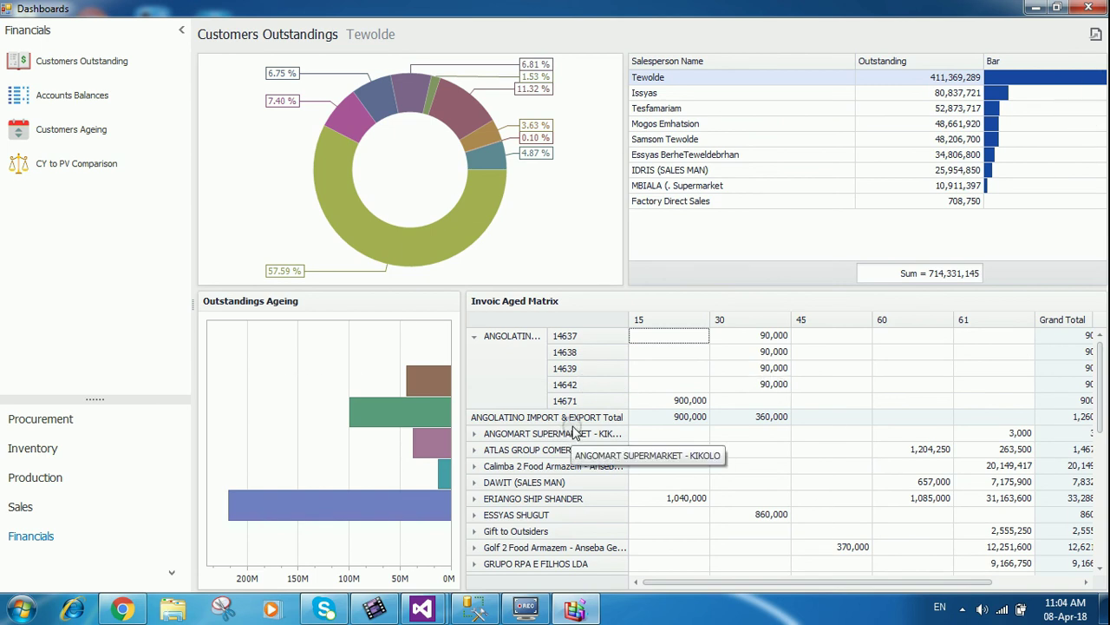
- Open the Accounts Balances dashboard and widen the matrix's account category column to show full names
click(87, 105)
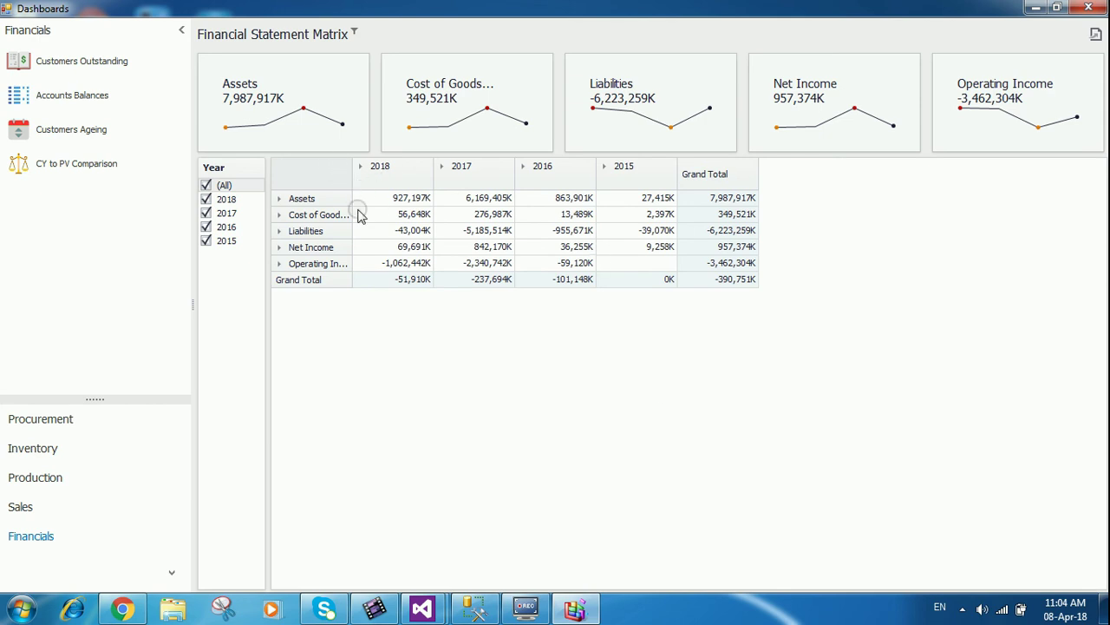
drag(355, 197, 409, 198)
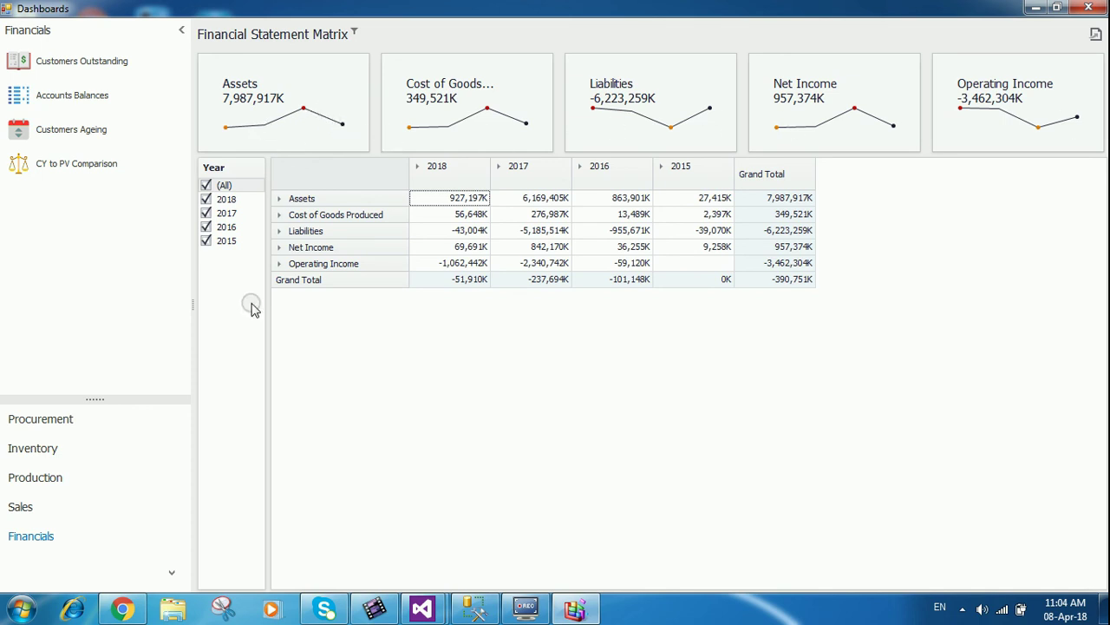
- Filter the Financial Statement Matrix to 2018 alone, to 2018 with 2017, and to 2018 with 2016 for comparison
click(207, 185)
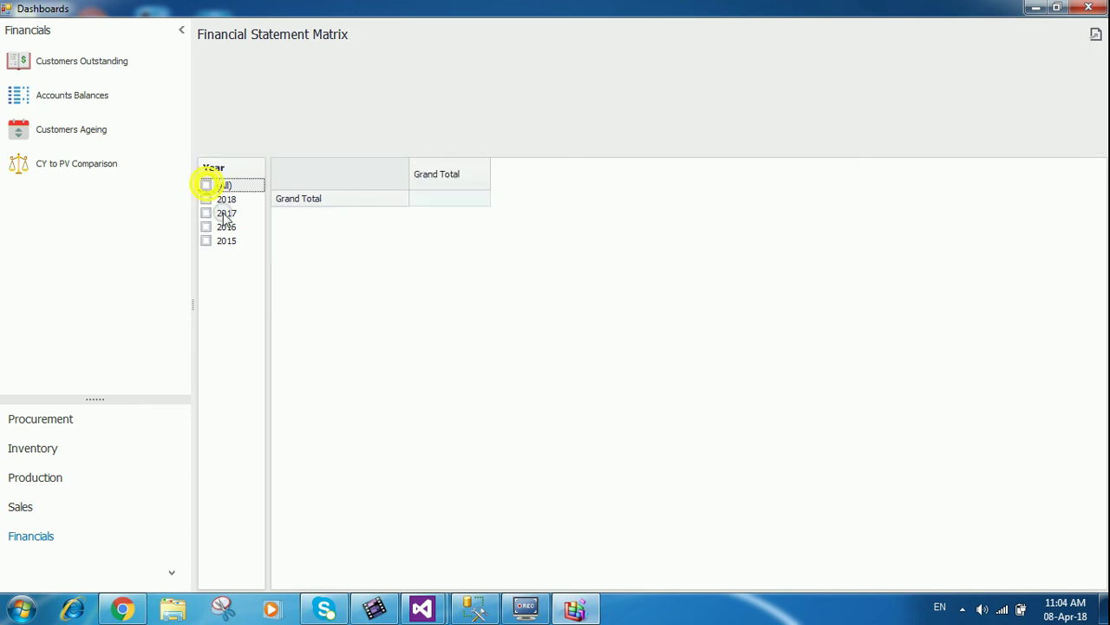
click(205, 199)
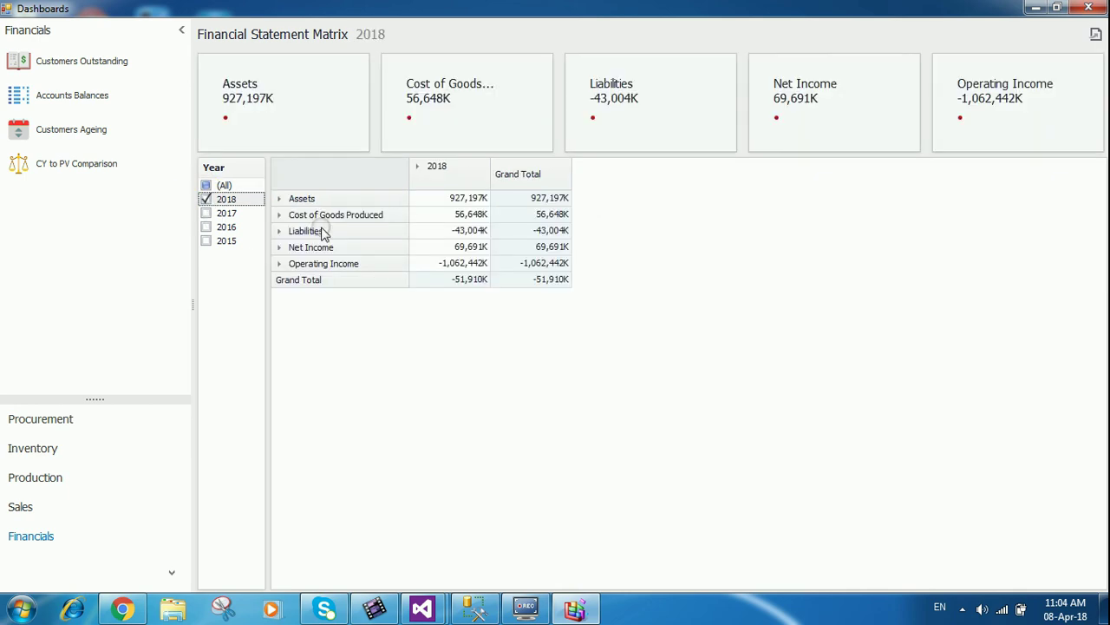
click(206, 212)
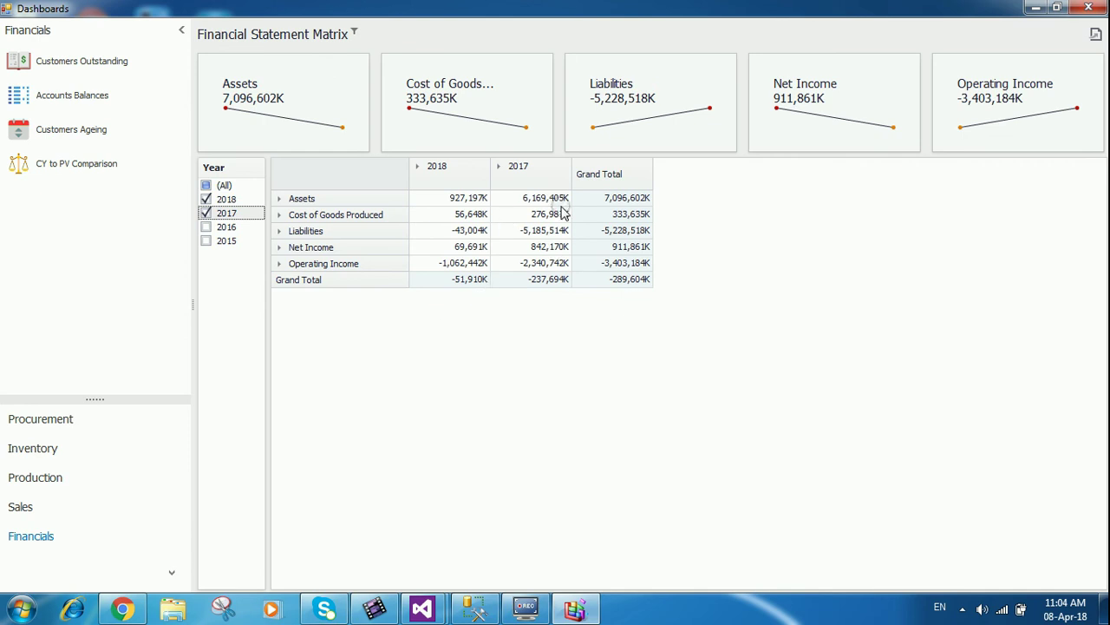
click(205, 212)
click(205, 226)
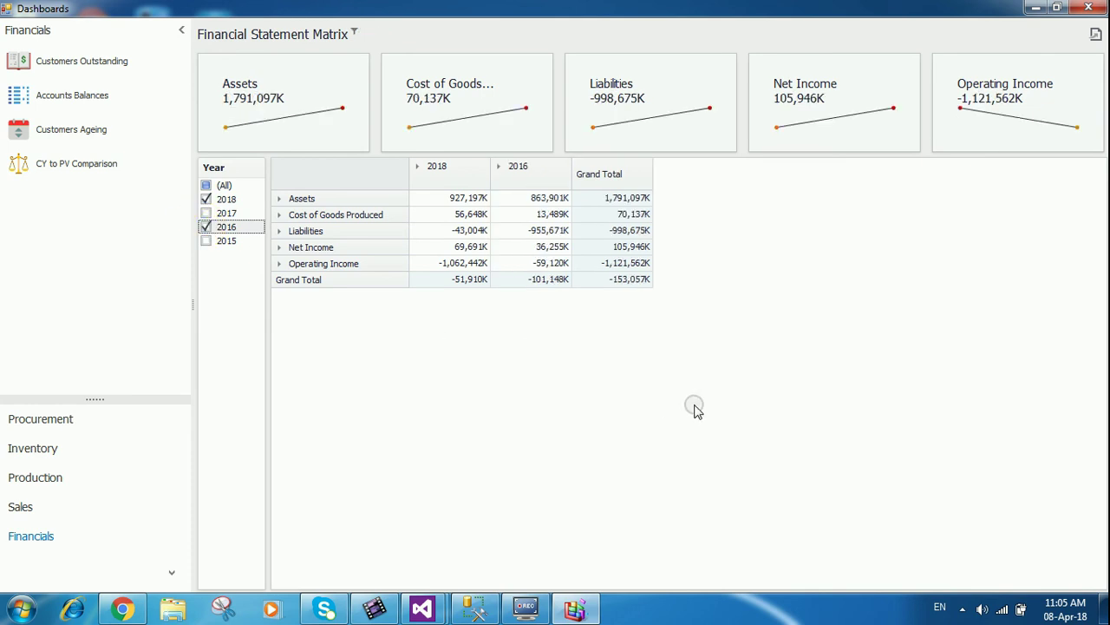
- Restore all years from 2015 to 2018 in the Financial Statement Matrix
click(205, 226)
click(206, 214)
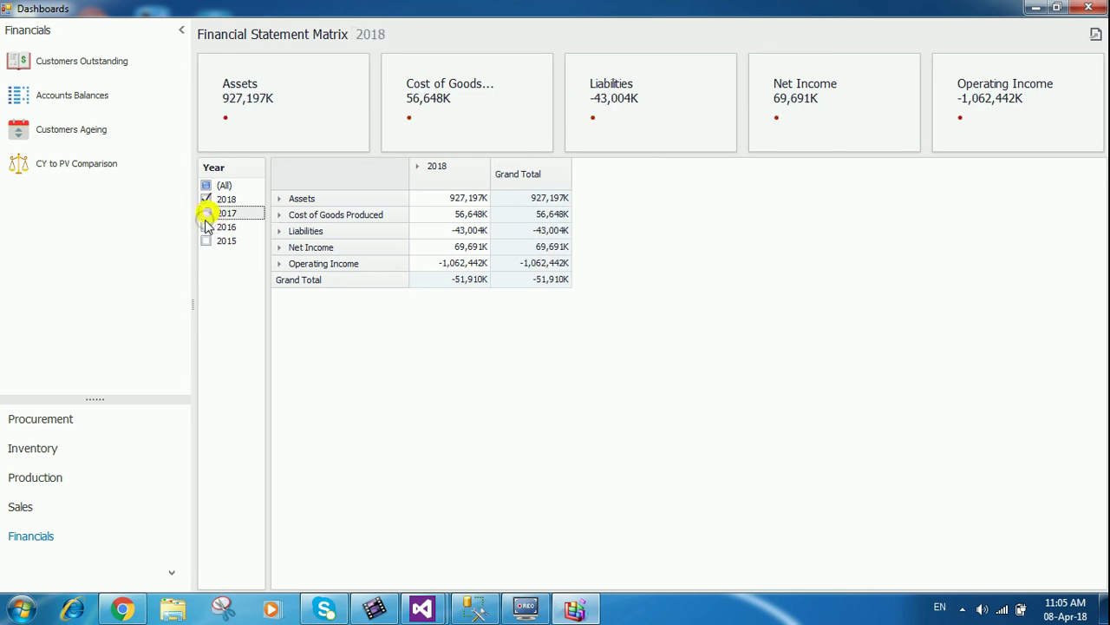
click(206, 241)
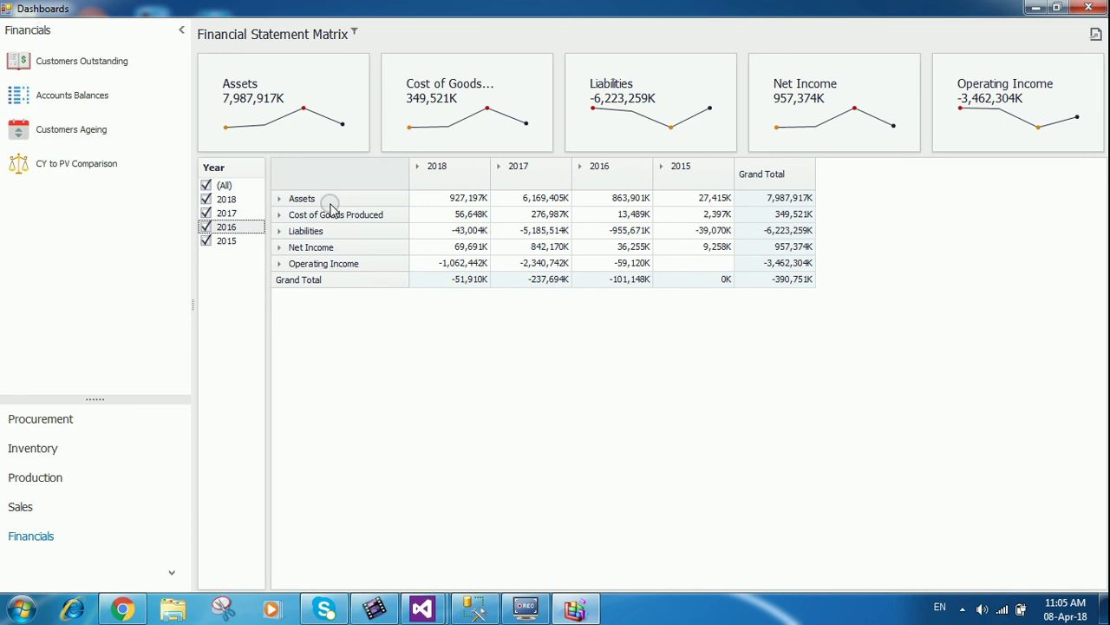
- Drill down through Assets to Current Assets, view the Cash accounts and collapse them, and expand Accounts Receivable
click(279, 200)
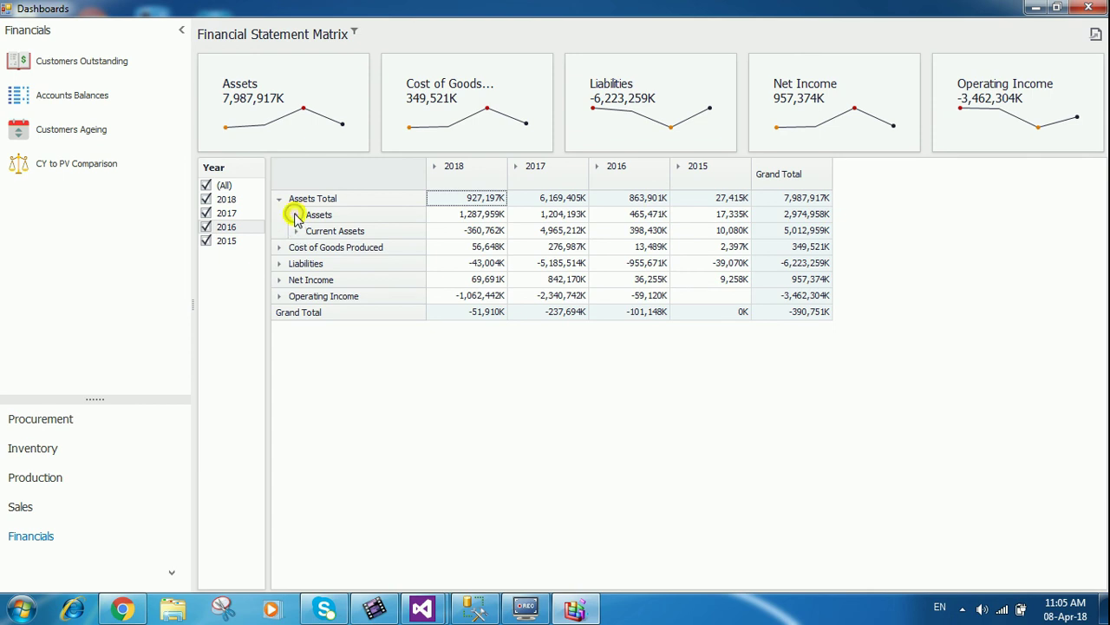
click(295, 215)
click(314, 234)
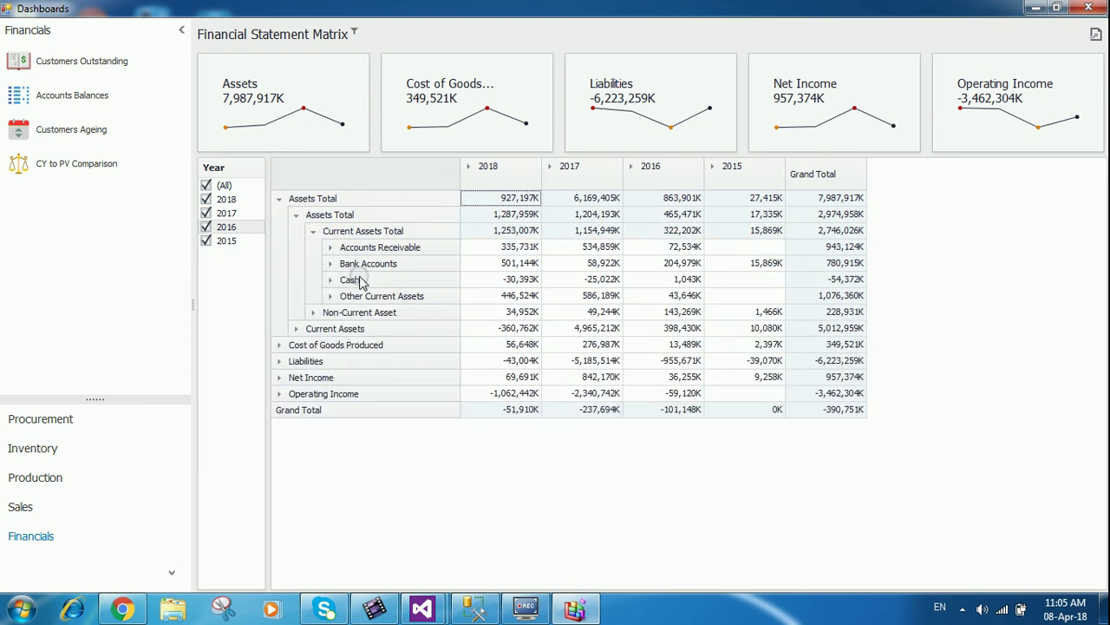
click(333, 280)
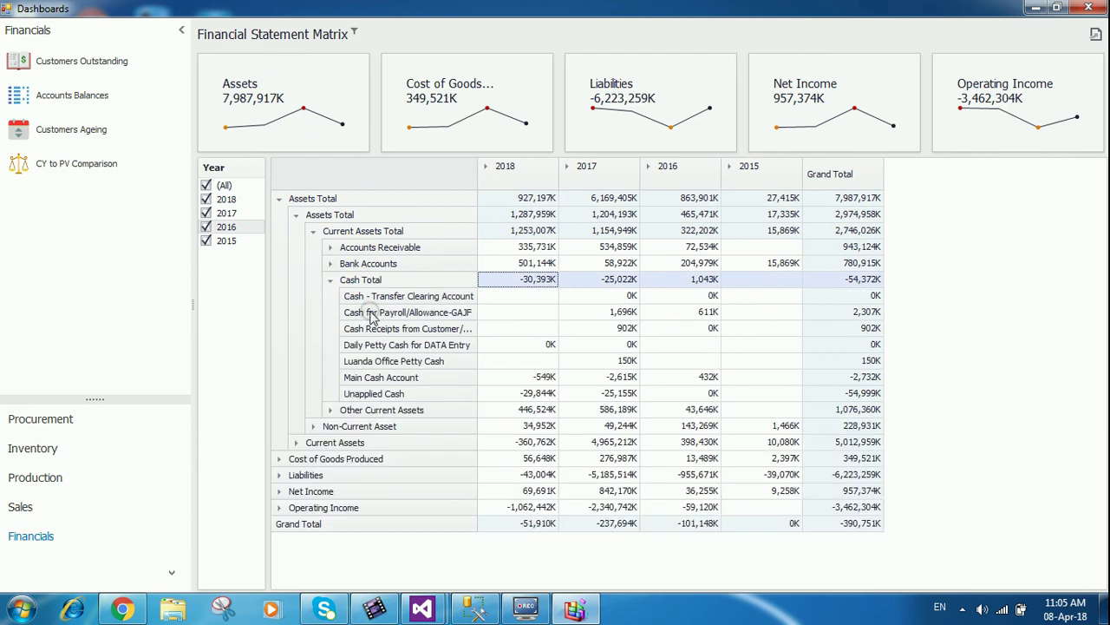
click(329, 281)
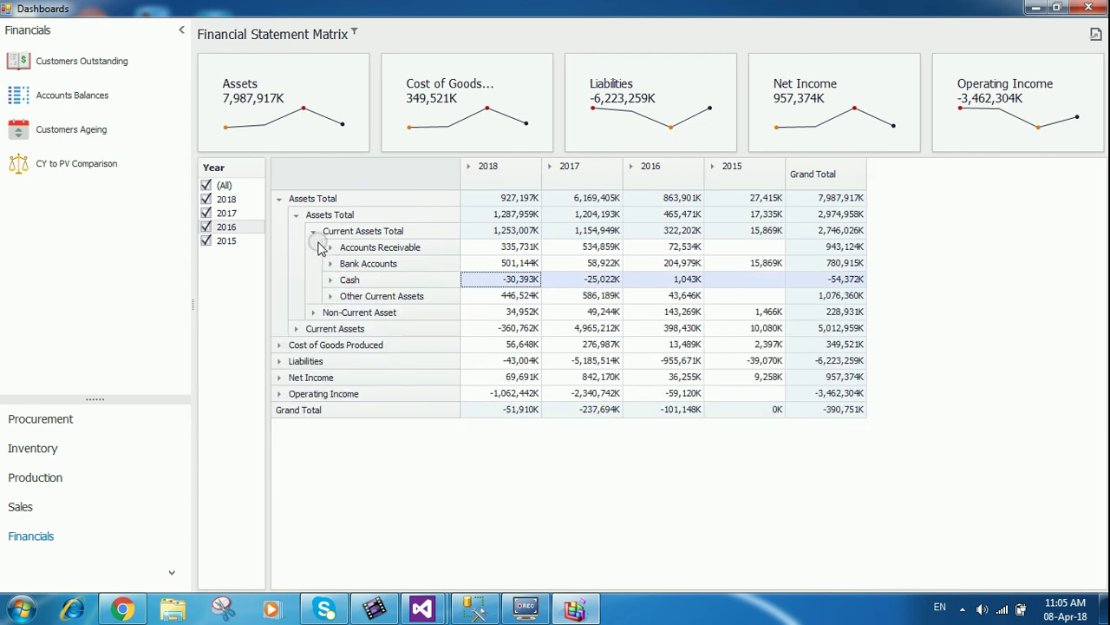
click(329, 247)
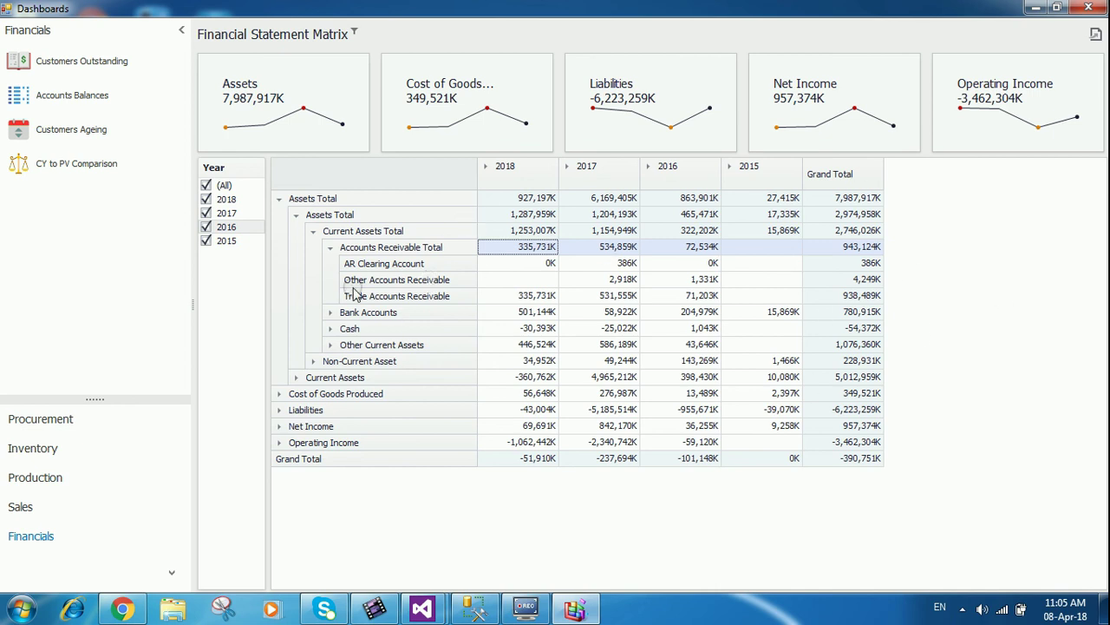
- View the Customers Ageing dashboard, and open CY to PV Comparison to examine all its account cards
click(61, 139)
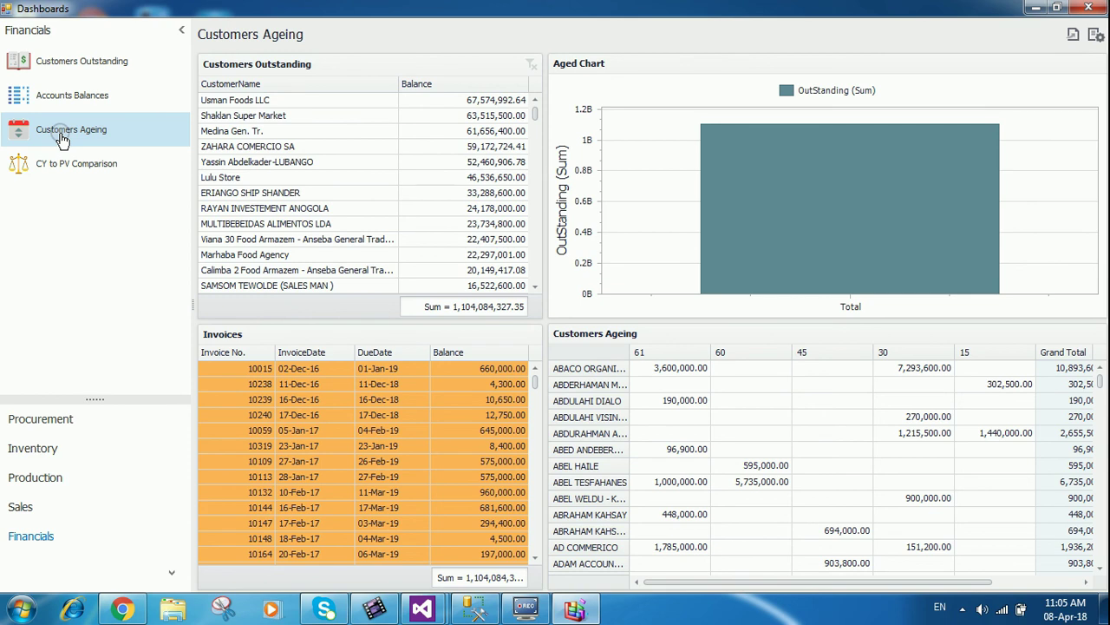
click(63, 169)
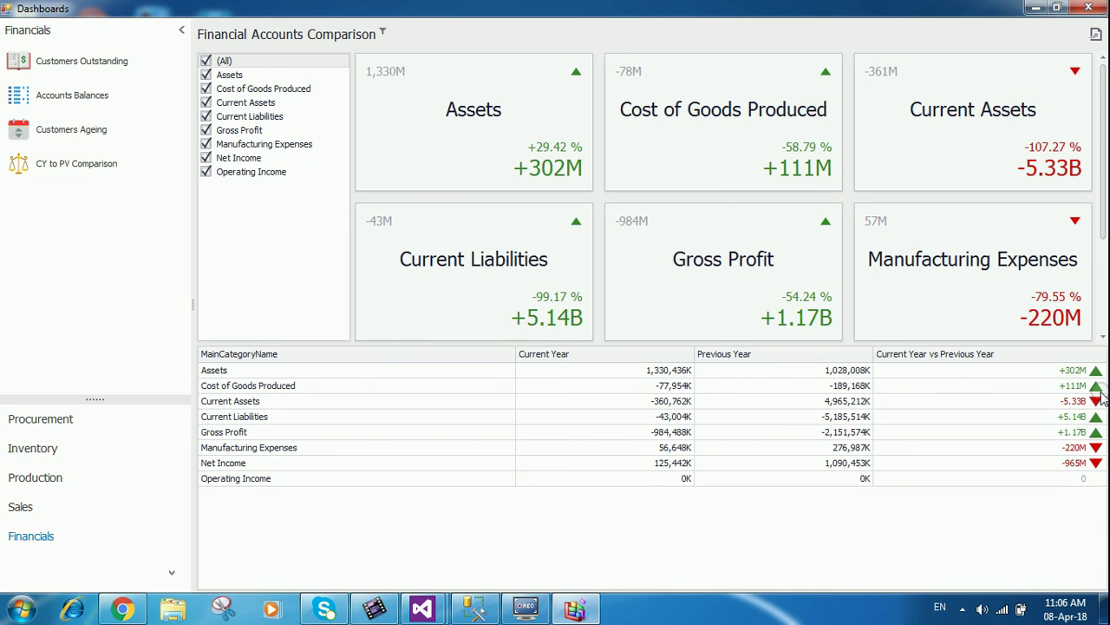
drag(1104, 210, 1103, 321)
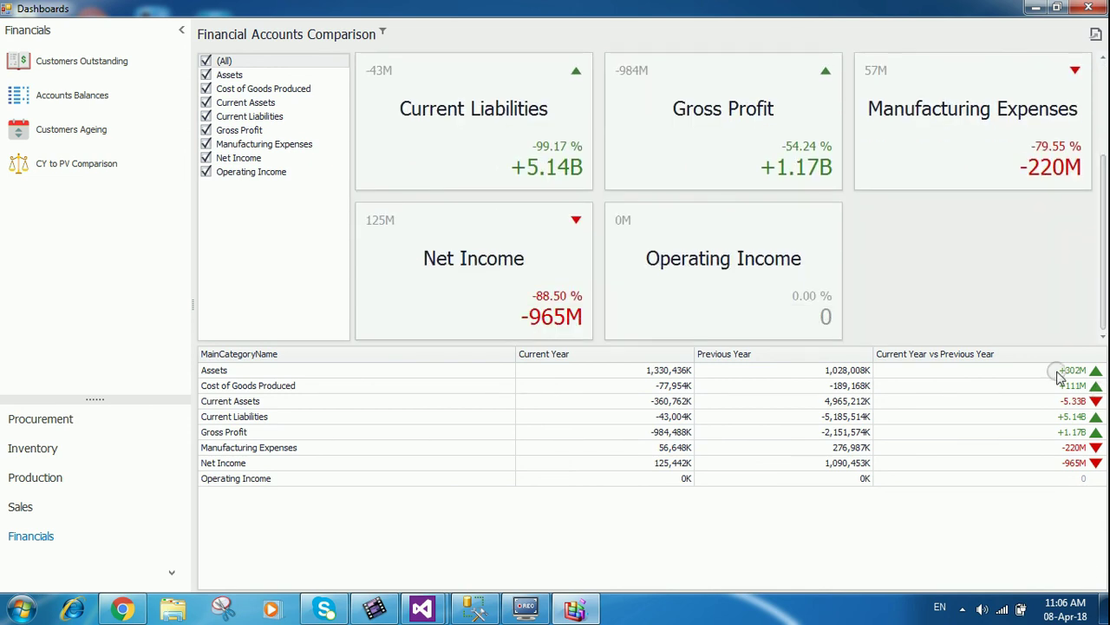
drag(1103, 308, 1095, 166)
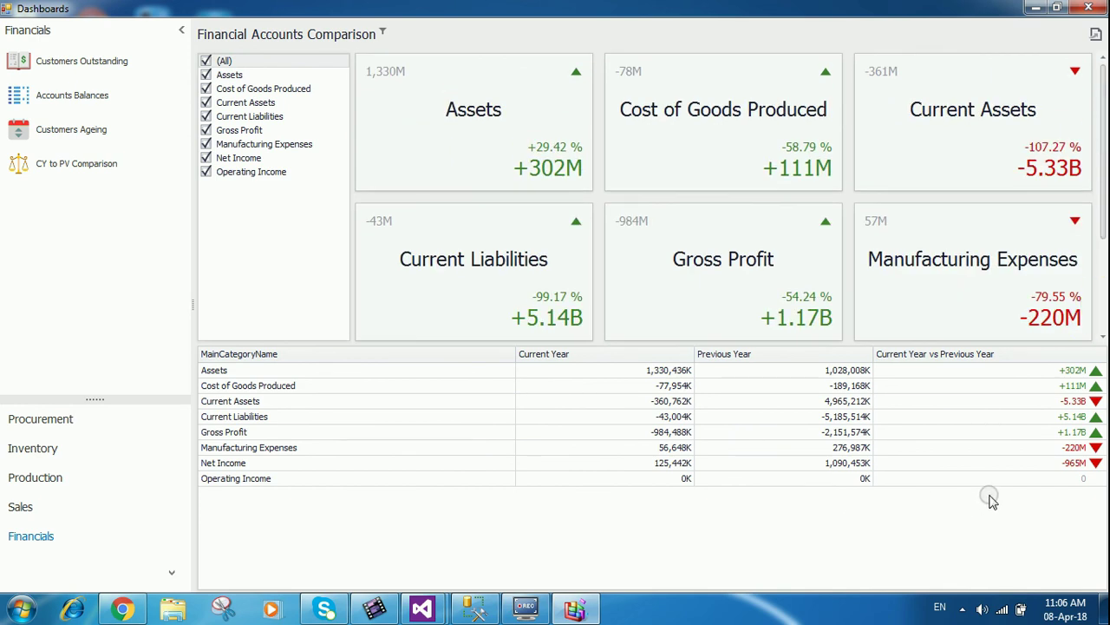
drag(1100, 161, 1104, 265)
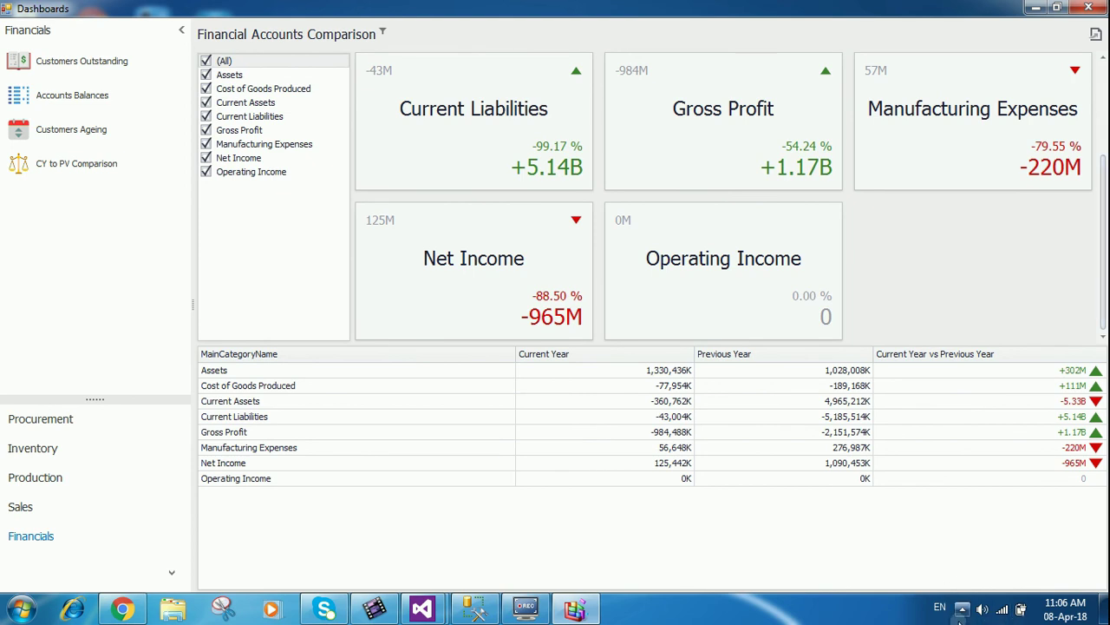
click(962, 611)
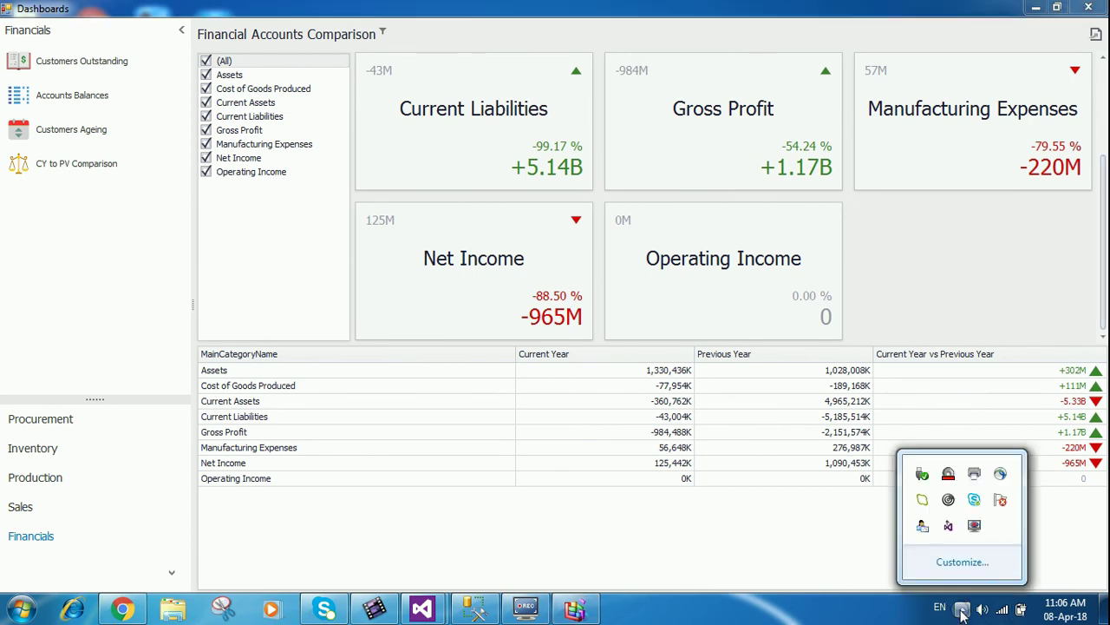